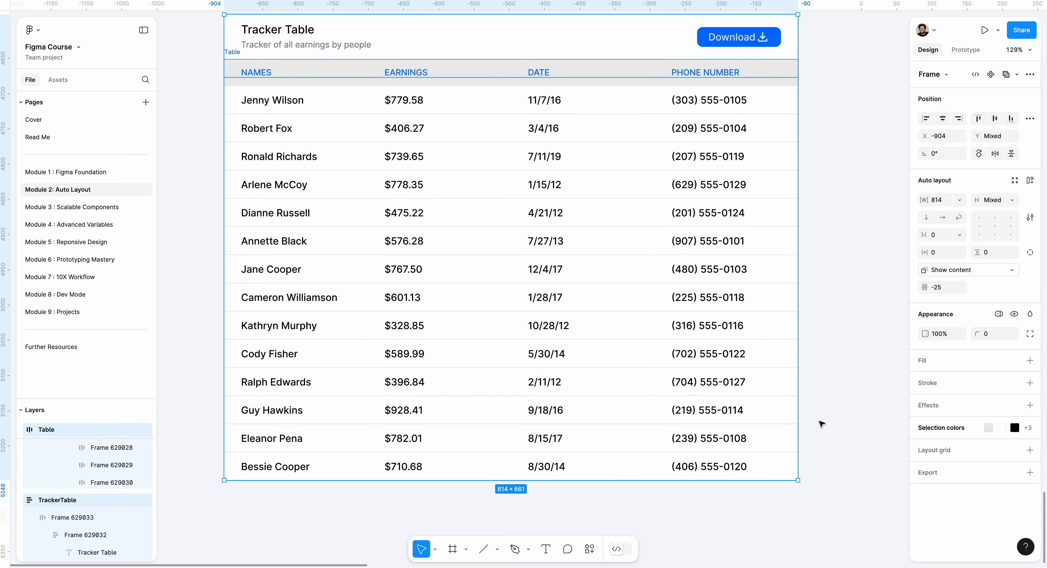
# Narrow the tracker table to about 742 px wide and inspect its NAMES, EARNINGS, DATE and PHONE NUMBER columns one by one
pyautogui.moveTo(795, 426); pyautogui.dragTo(749, 379)
pyautogui.click(771, 362)
pyautogui.scroll(3, 764, 373)
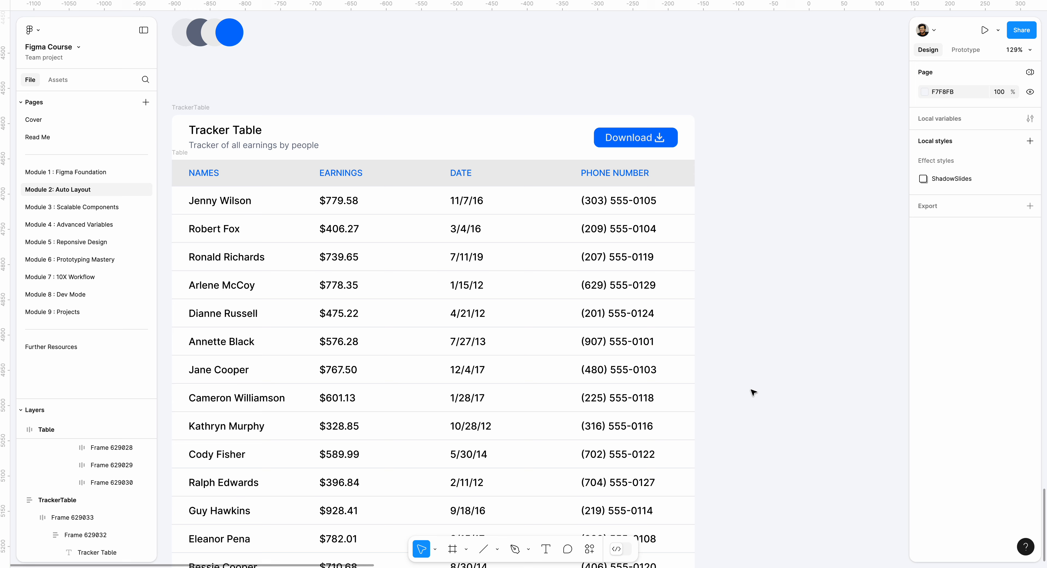
pyautogui.click(250, 189)
pyautogui.click(393, 271)
pyautogui.click(514, 278)
pyautogui.click(634, 268)
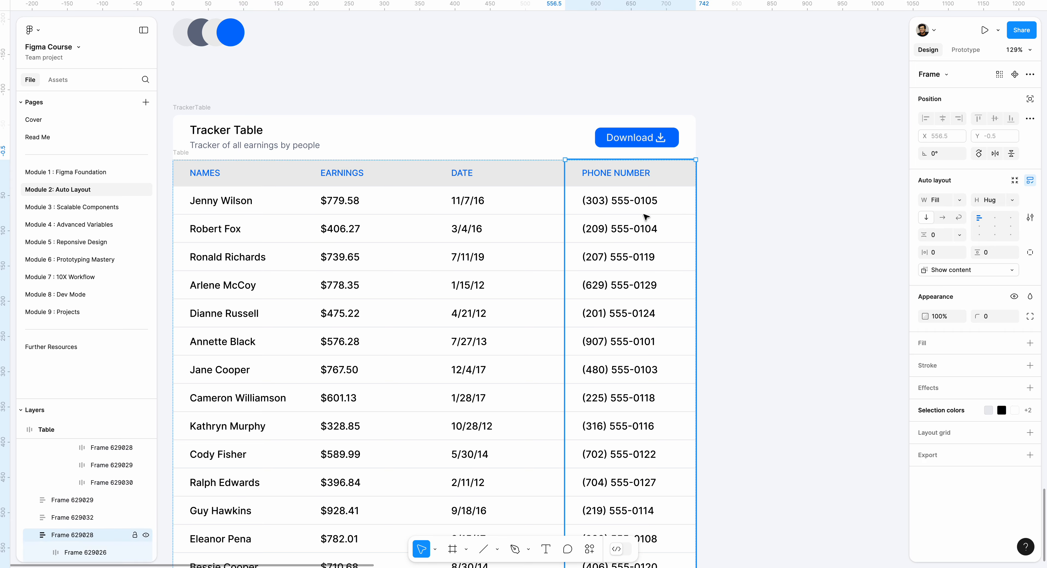
# Add a new text layer reading "Name" on the empty canvas beside the tracker table
pyautogui.hscroll(4, 680, 187)
pyautogui.scroll(5, 667, 200)
pyautogui.click(671, 202)
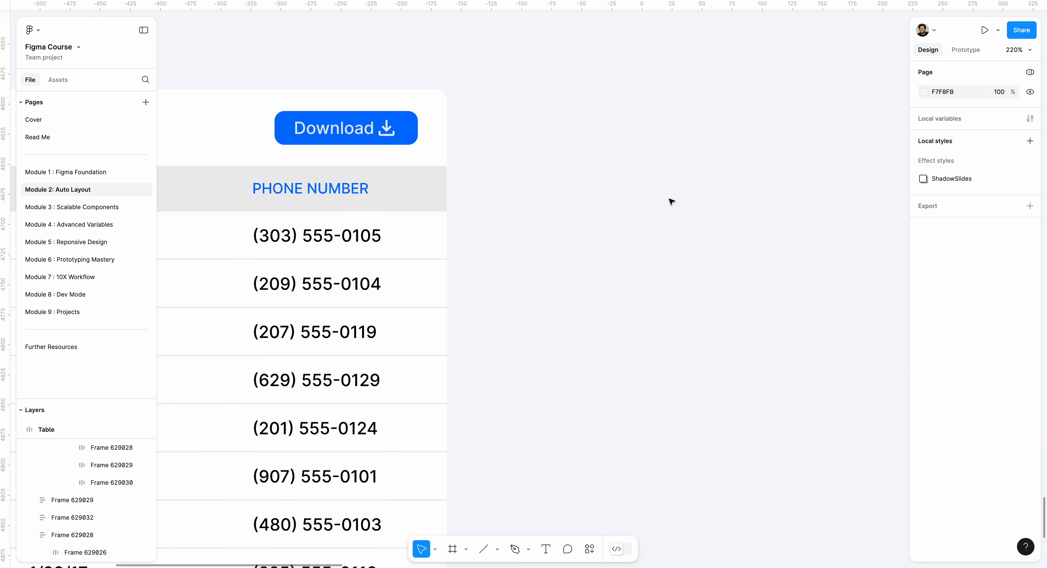
pyautogui.press('t')
pyautogui.click(668, 205)
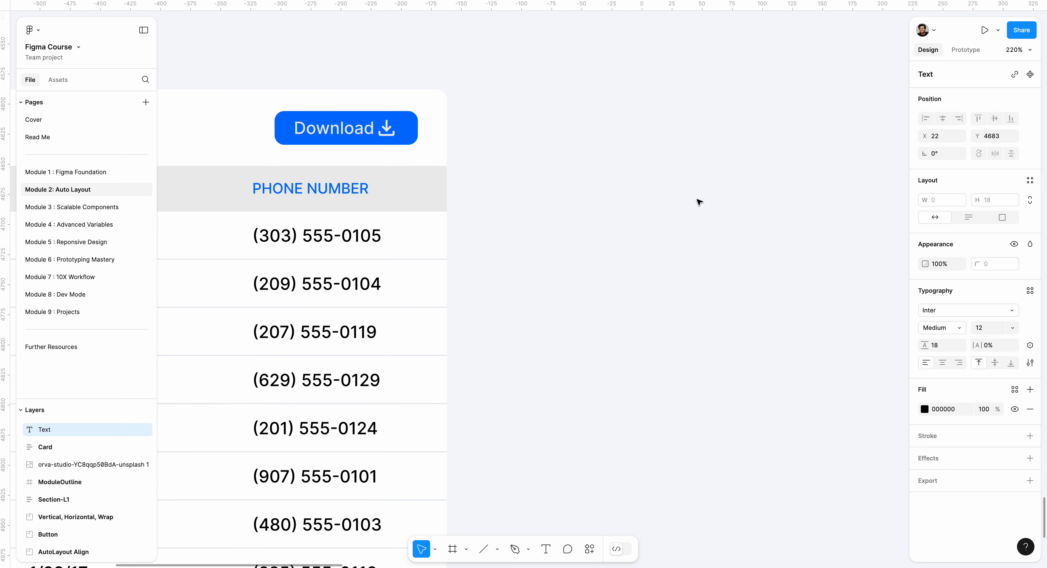
pyautogui.write('Name')
pyautogui.press('BackSpace')
pyautogui.write('e')
pyautogui.press('Escape')
# Copy the properties of the PHONE NUMBER header text and paste them onto the Name text
pyautogui.doubleClick(339, 190)
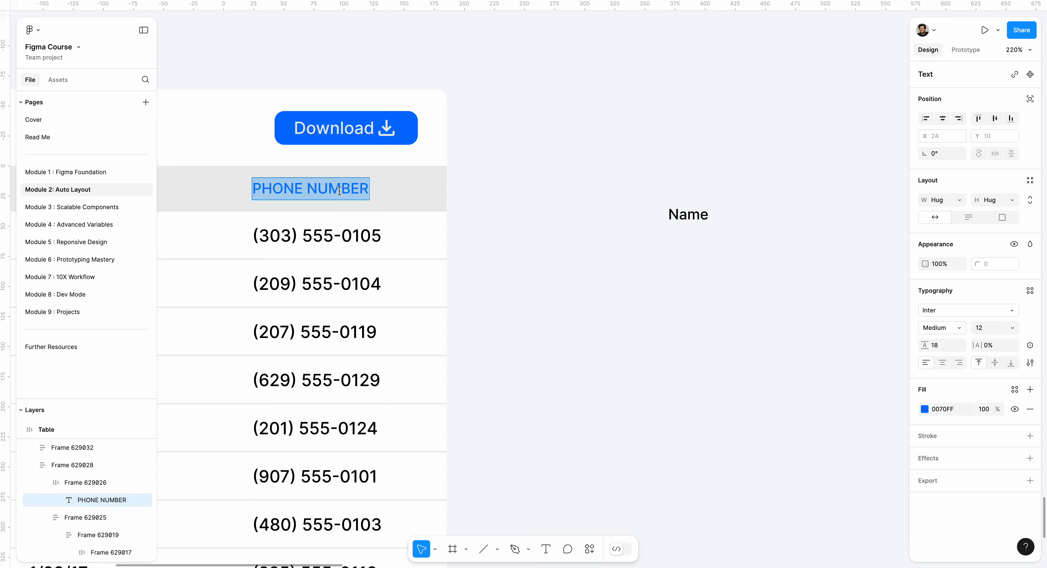
pyautogui.rightClick(350, 186)
pyautogui.moveTo(444, 235)
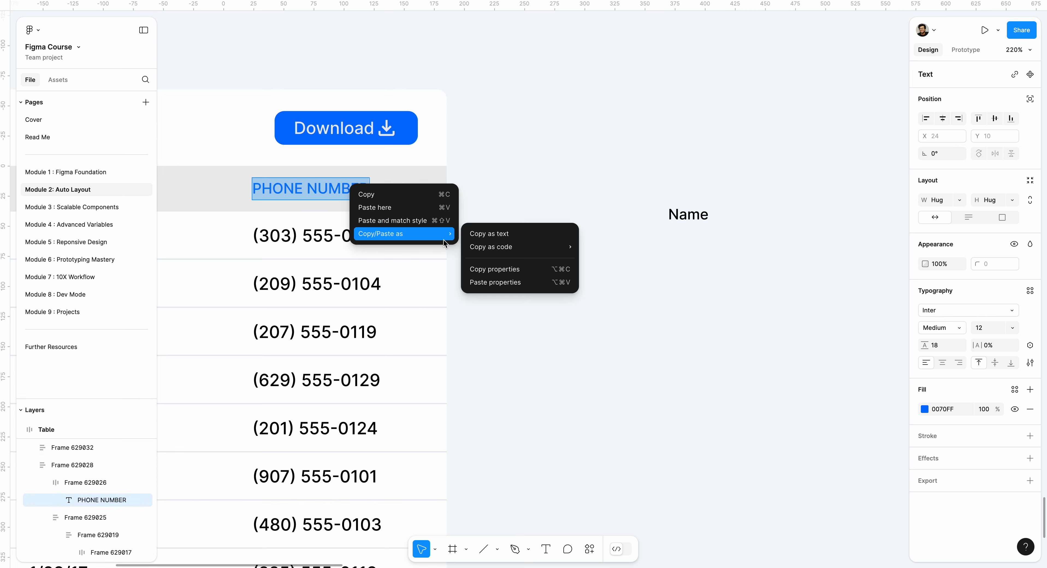
pyautogui.click(511, 269)
pyautogui.doubleClick(683, 214)
pyautogui.rightClick(680, 219)
pyautogui.moveTo(751, 262)
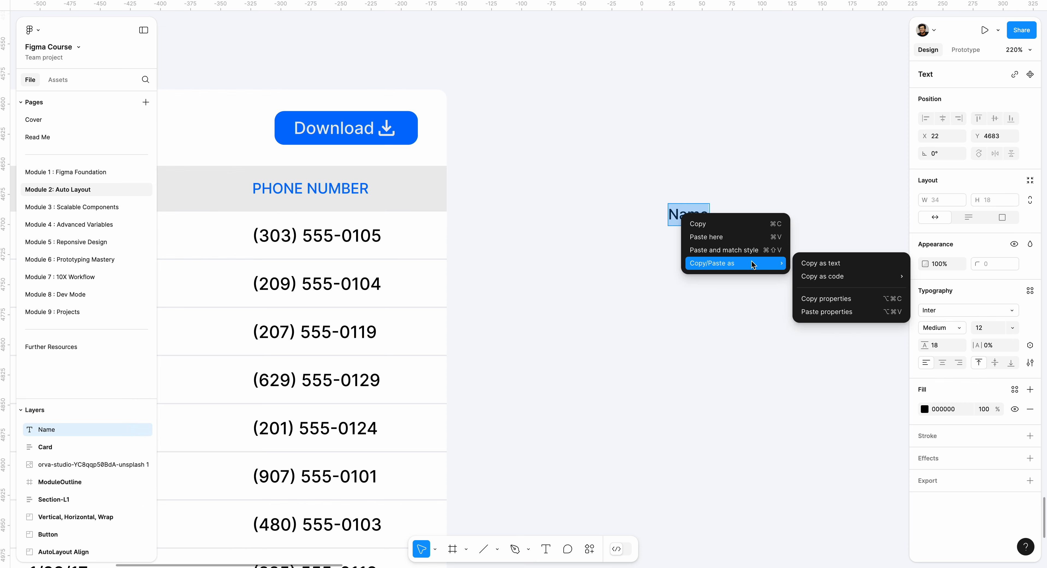
pyautogui.click(838, 305)
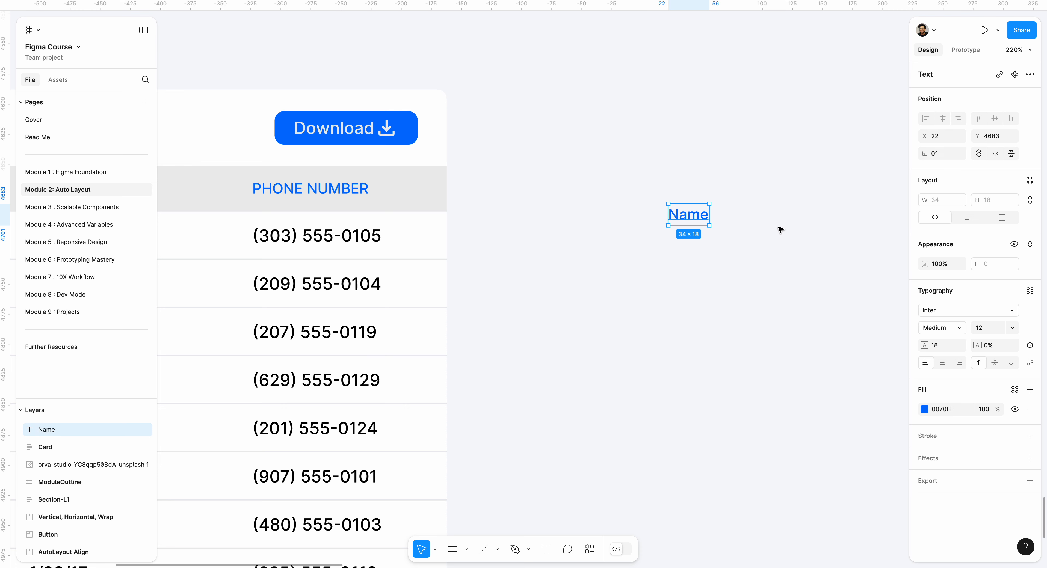
pyautogui.click(759, 243)
# Wrap the Name text in an auto layout frame and fill it with the light grey EDEDED sampled from the colour palette
pyautogui.click(701, 216)
pyautogui.hotkey('shift', 'a')
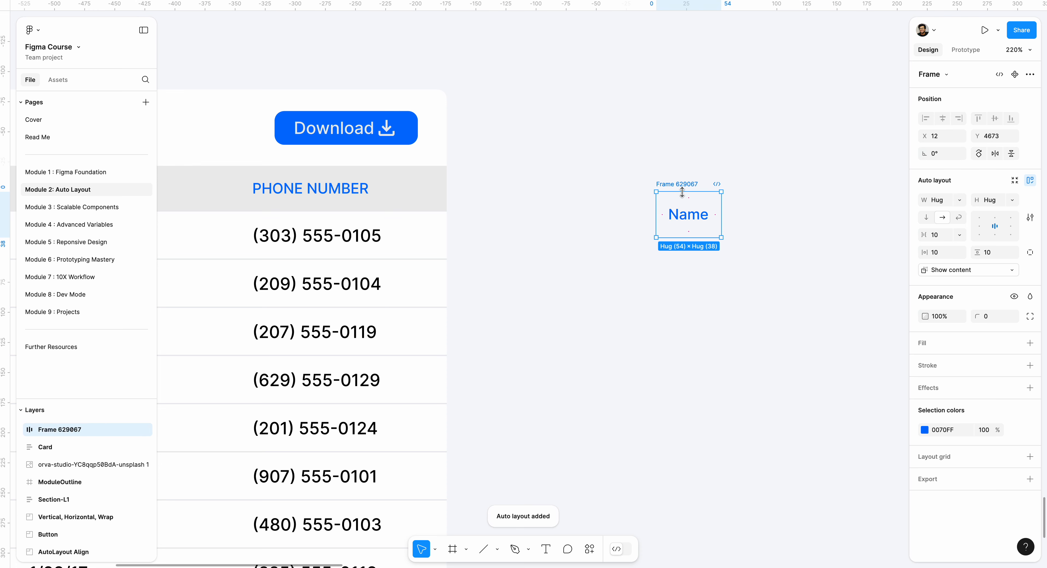
pyautogui.click(931, 345)
pyautogui.click(925, 362)
pyautogui.click(793, 444)
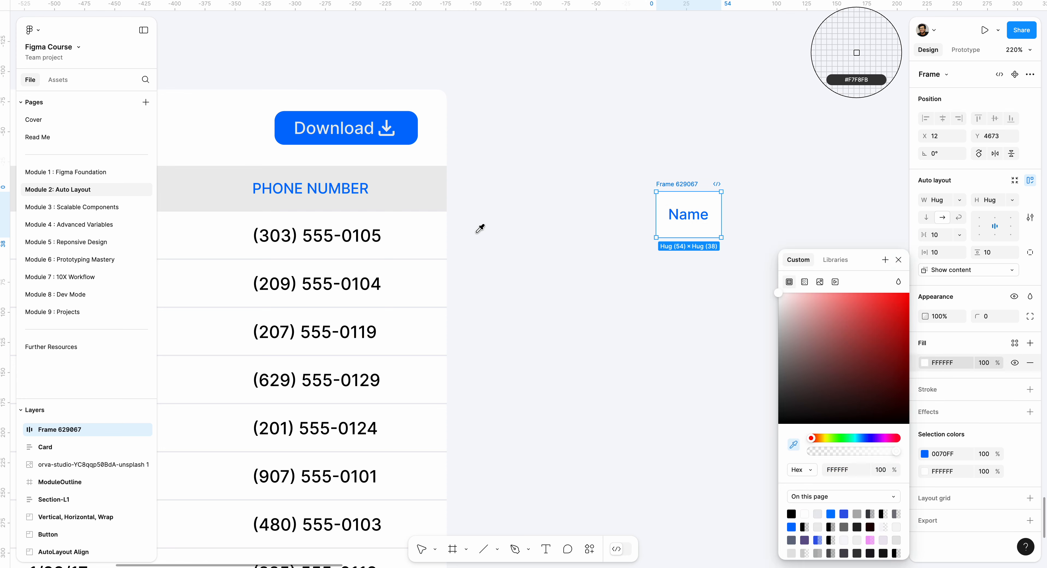
pyautogui.scroll(-5, 267, 106)
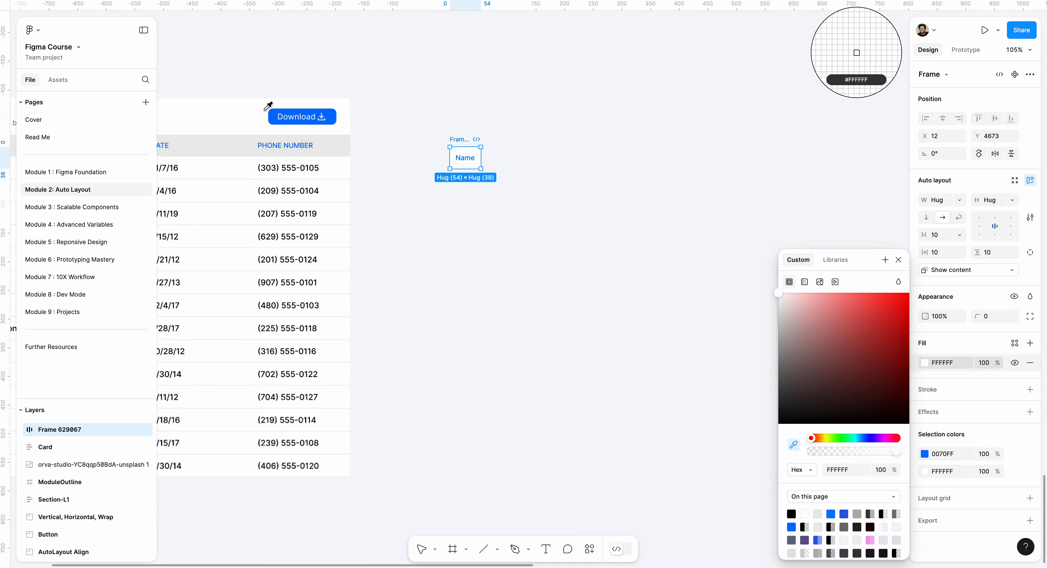
pyautogui.hscroll(-7, 270, 117)
pyautogui.scroll(3, 270, 118)
pyautogui.scroll(3, 266, 135)
pyautogui.click(283, 150)
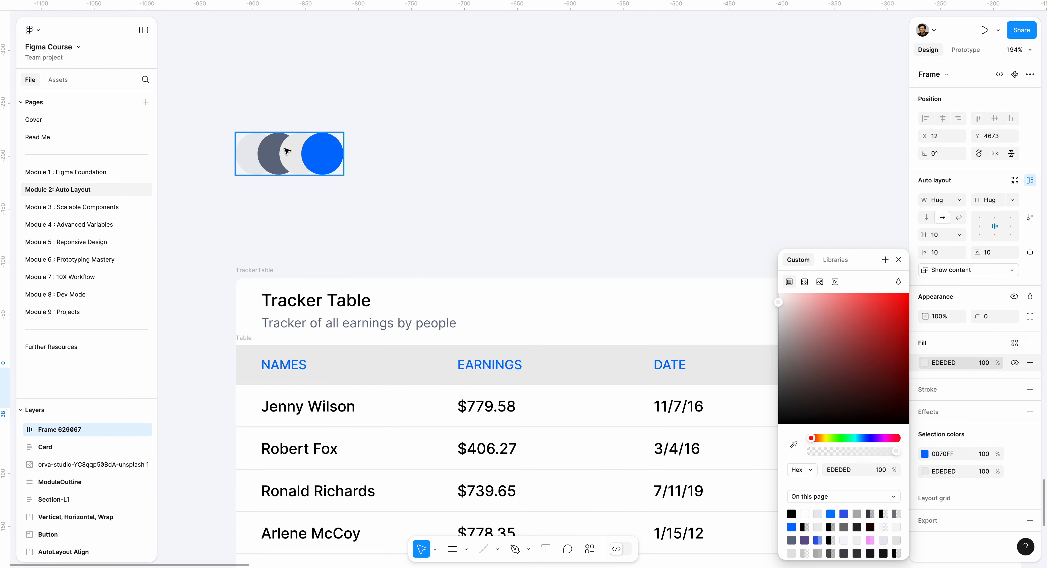
pyautogui.scroll(-4, 286, 151)
pyautogui.hscroll(6, 286, 150)
pyautogui.click(391, 181)
# Duplicate the grey Name frame and place the copy just below the original
pyautogui.scroll(10, 420, 198)
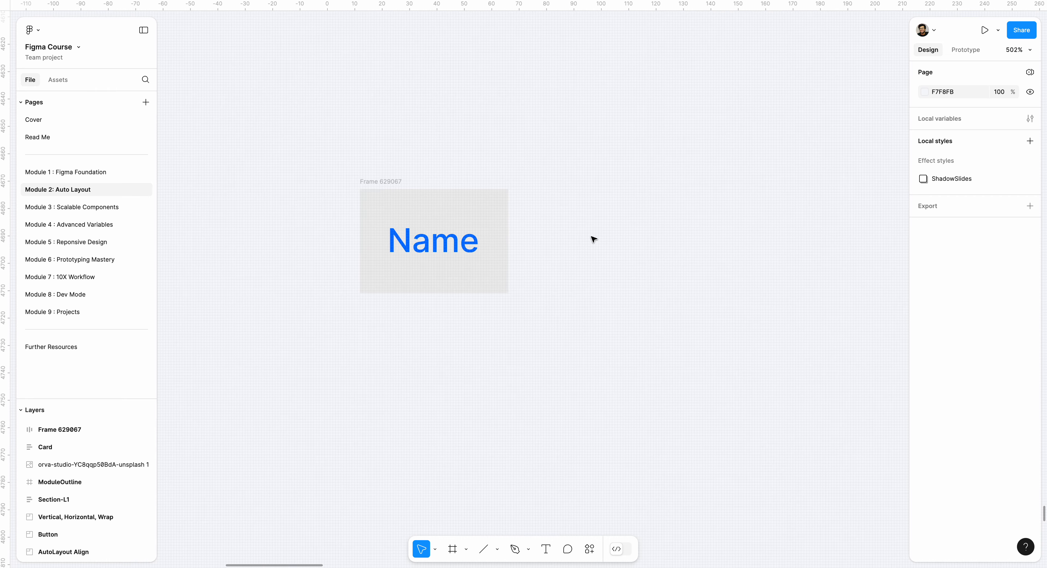
pyautogui.scroll(-1, 593, 236)
pyautogui.click(419, 166)
pyautogui.scroll(-3, 415, 173)
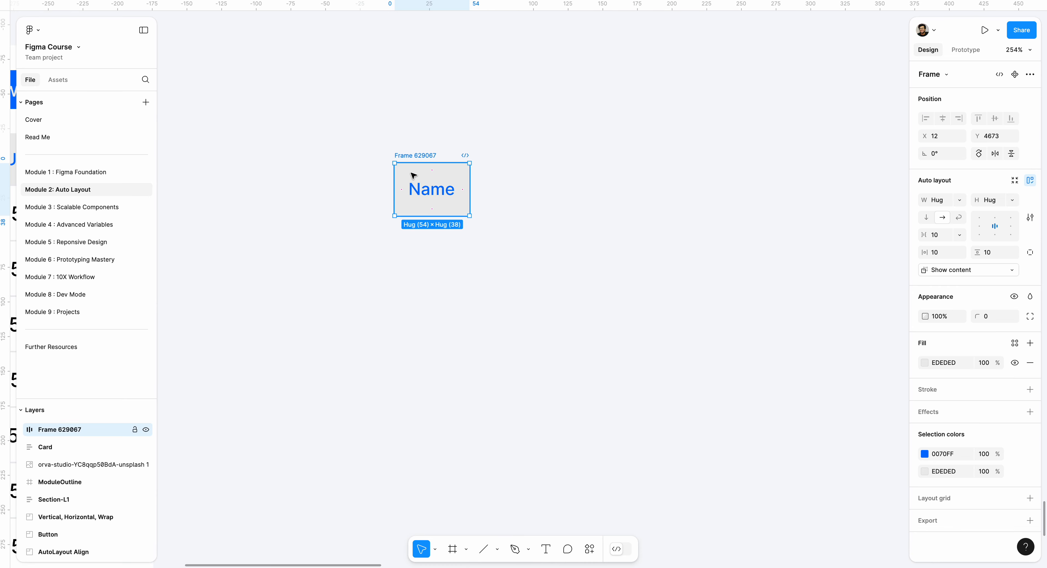
pyautogui.press('super+d')
pyautogui.moveTo(550, 174); pyautogui.dragTo(448, 254)
# Change the duplicated frame's fill to white FFFFFF, sampled from a body row of the tracker table
pyautogui.scroll(-3, 415, 248)
pyautogui.hscroll(-8, 418, 250)
pyautogui.hscroll(5, 477, 315)
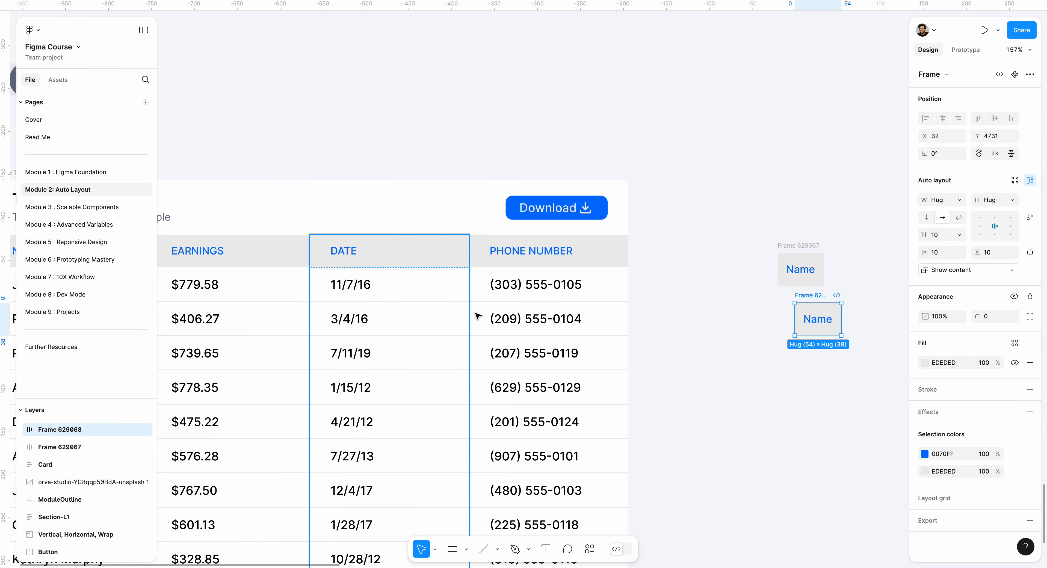
pyautogui.scroll(5, 740, 267)
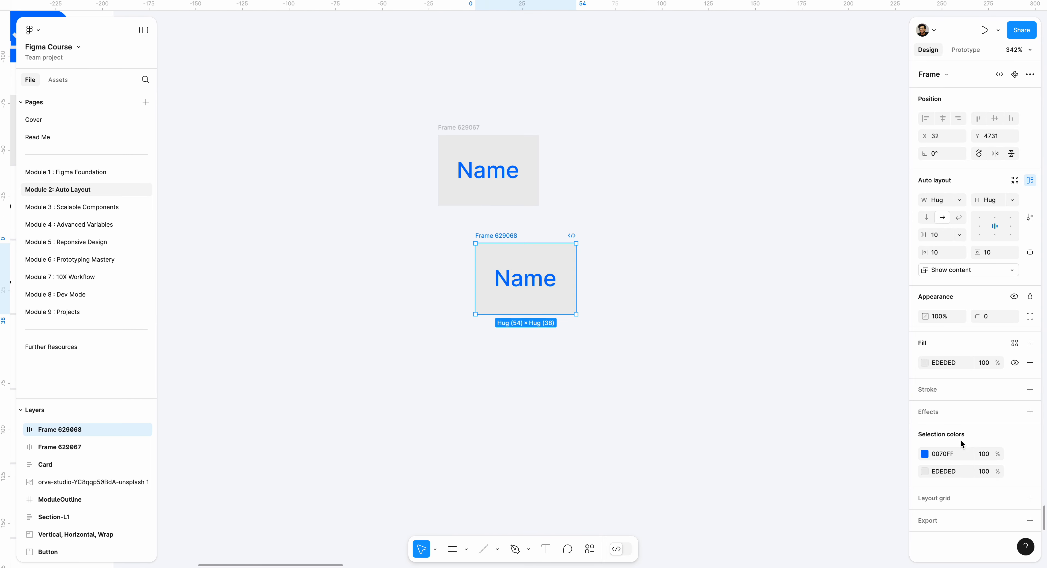
pyautogui.click(925, 362)
pyautogui.click(793, 444)
pyautogui.scroll(-6, 374, 276)
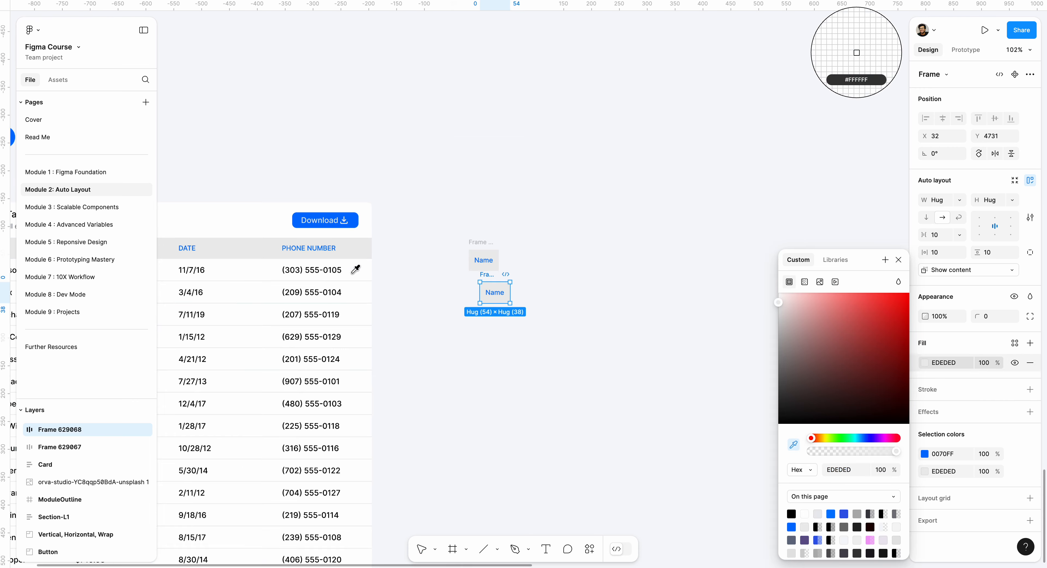
pyautogui.click(355, 269)
# Replace the text in the white frame with a sample person's full name
pyautogui.scroll(5, 460, 291)
pyautogui.doubleClick(560, 300)
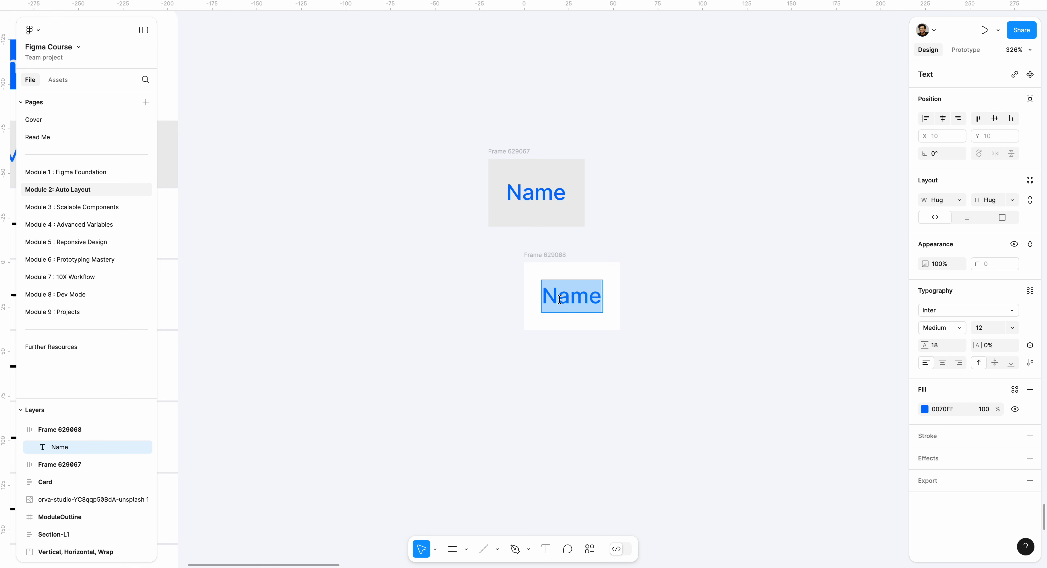
pyautogui.write('Ash')
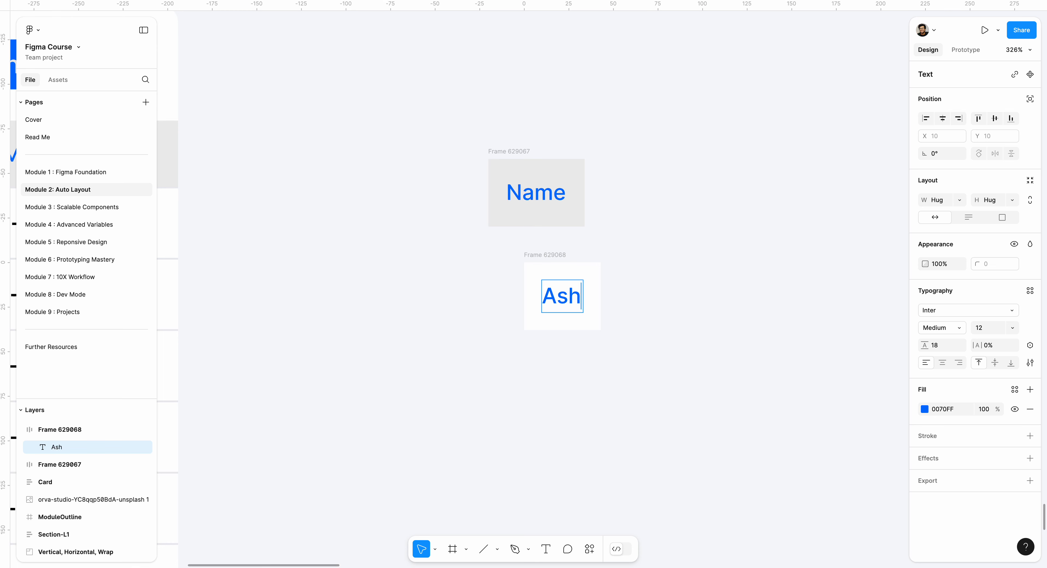
pyautogui.write('ely')
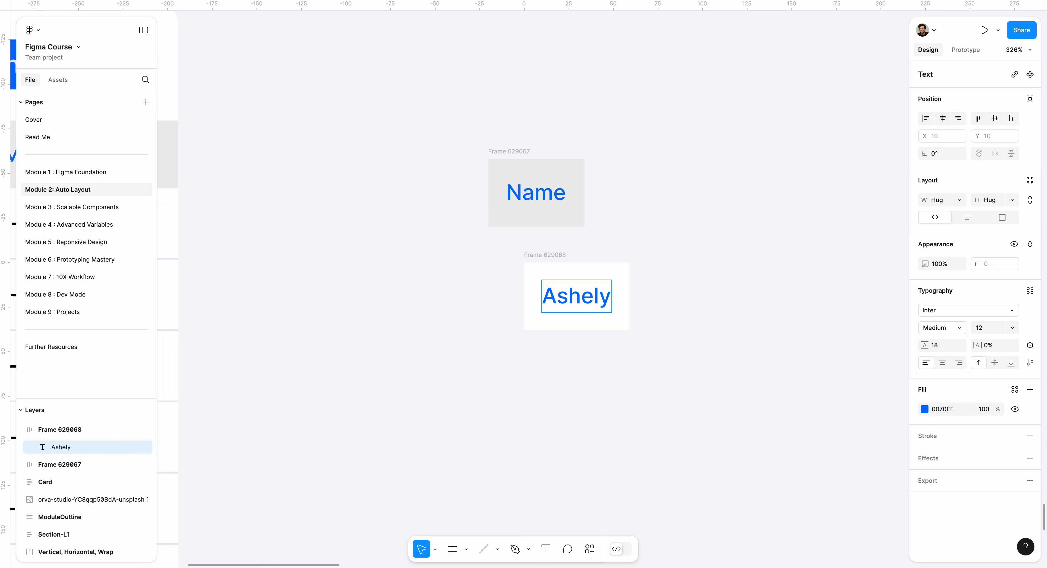
pyautogui.write(' Wils')
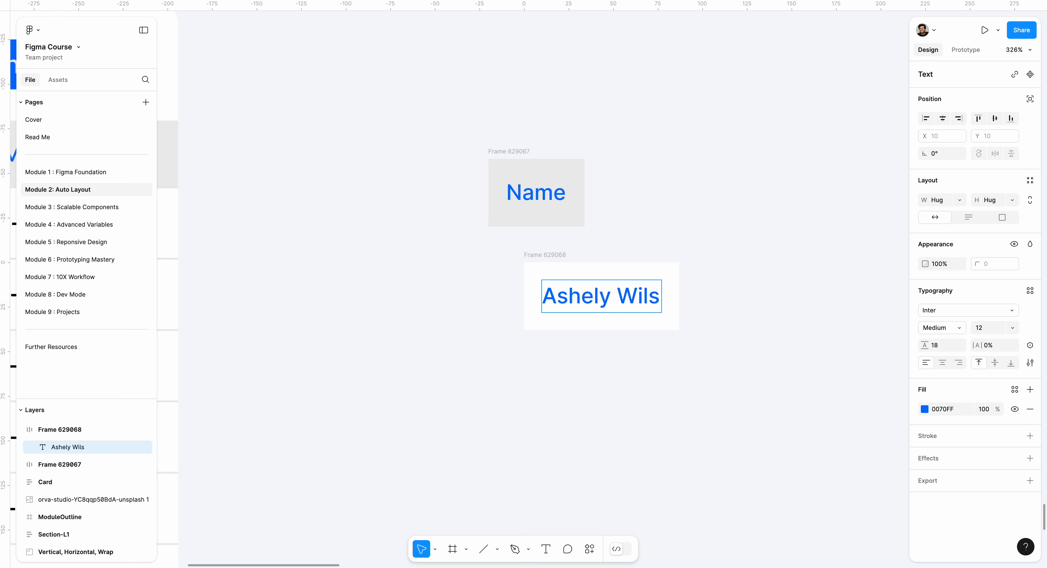
pyautogui.write('on')
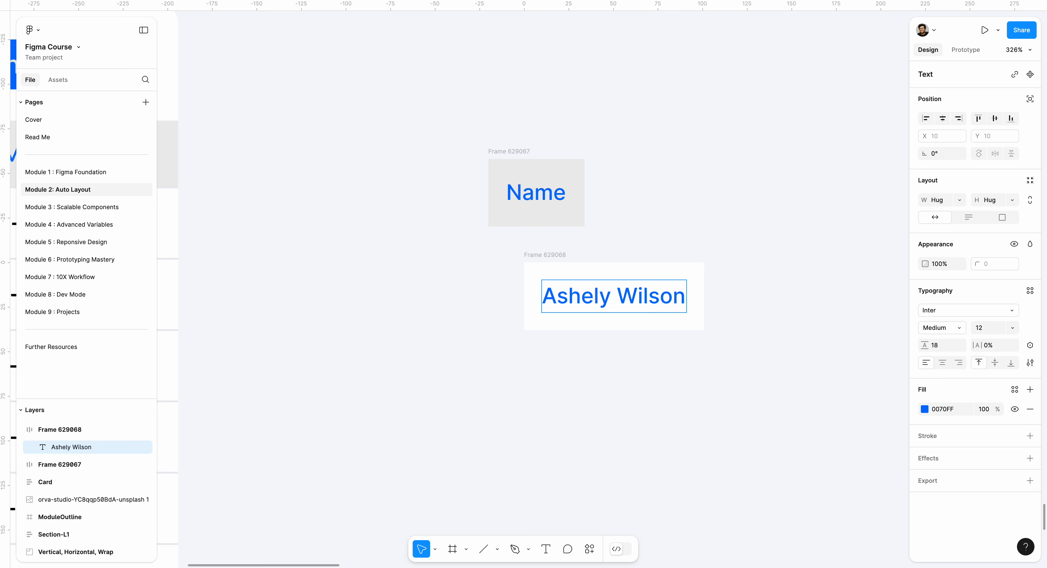
# Recolour the person's name text in the white frame to black 000000
pyautogui.tripleClick(580, 290)
pyautogui.click(925, 409)
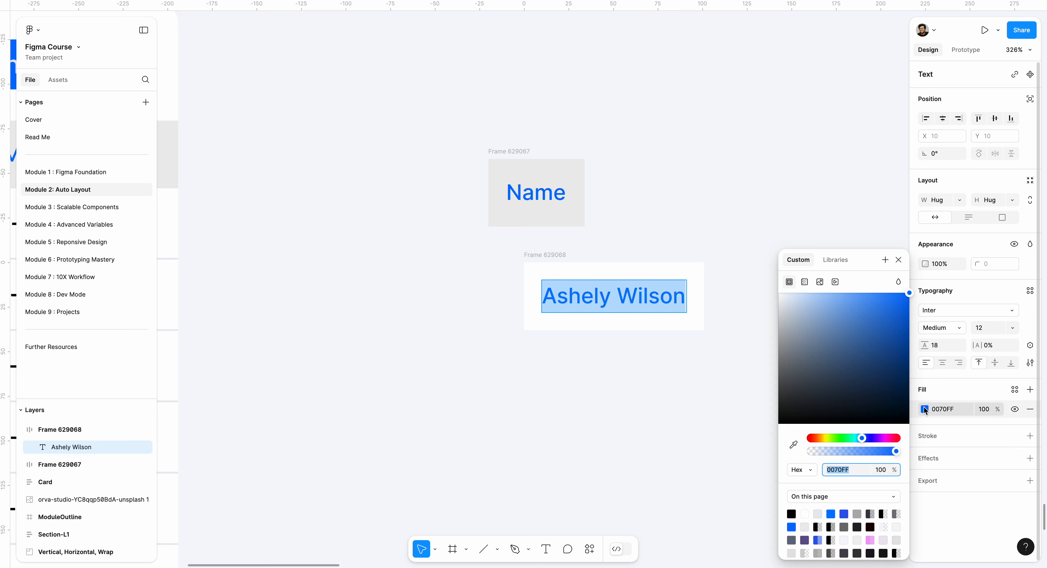
pyautogui.click(794, 444)
pyautogui.scroll(-3, 682, 398)
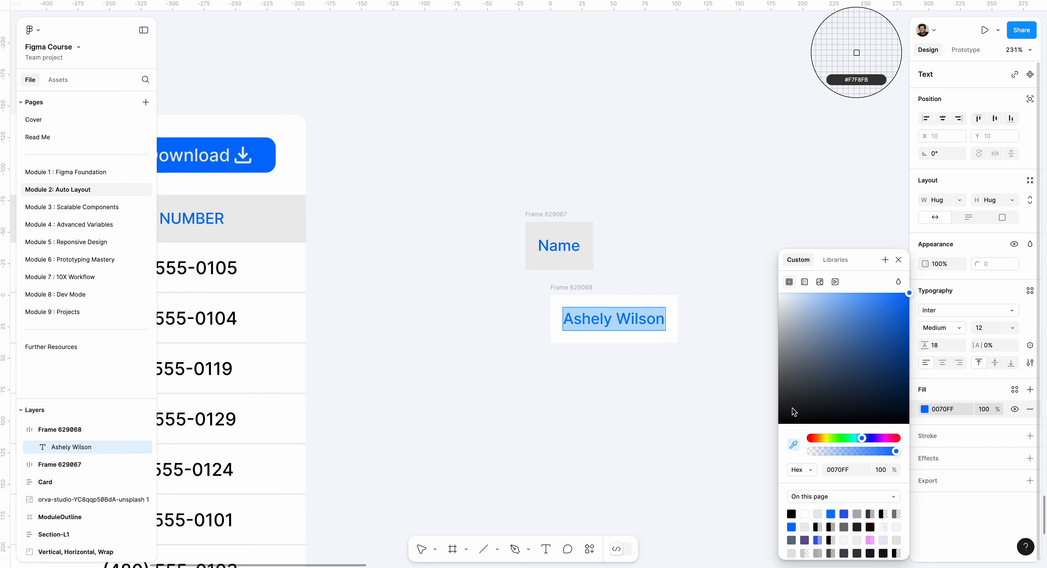
pyautogui.click(790, 419)
pyautogui.scroll(3, 640, 358)
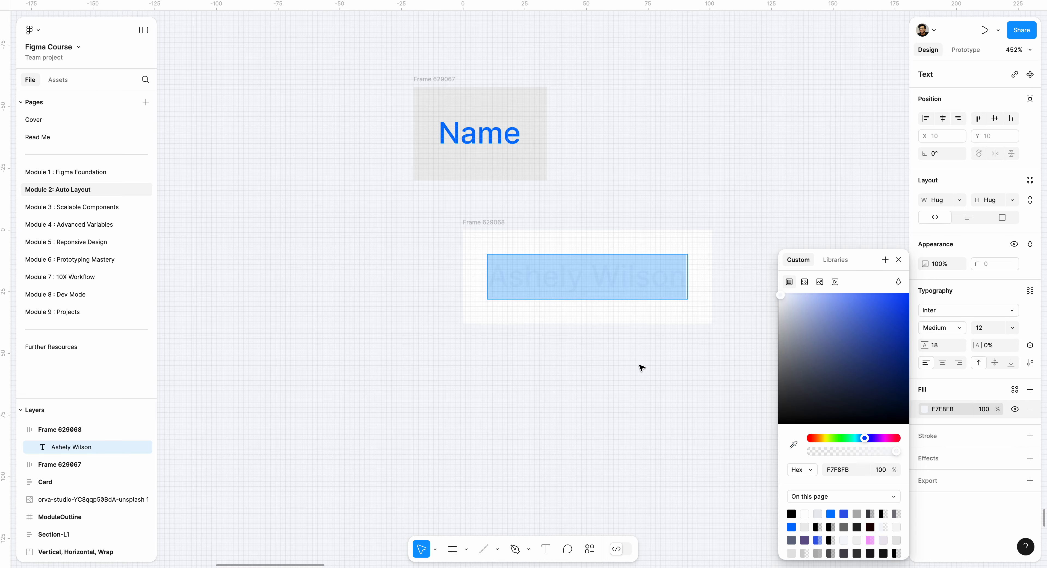
pyautogui.click(564, 203)
pyautogui.click(564, 203)
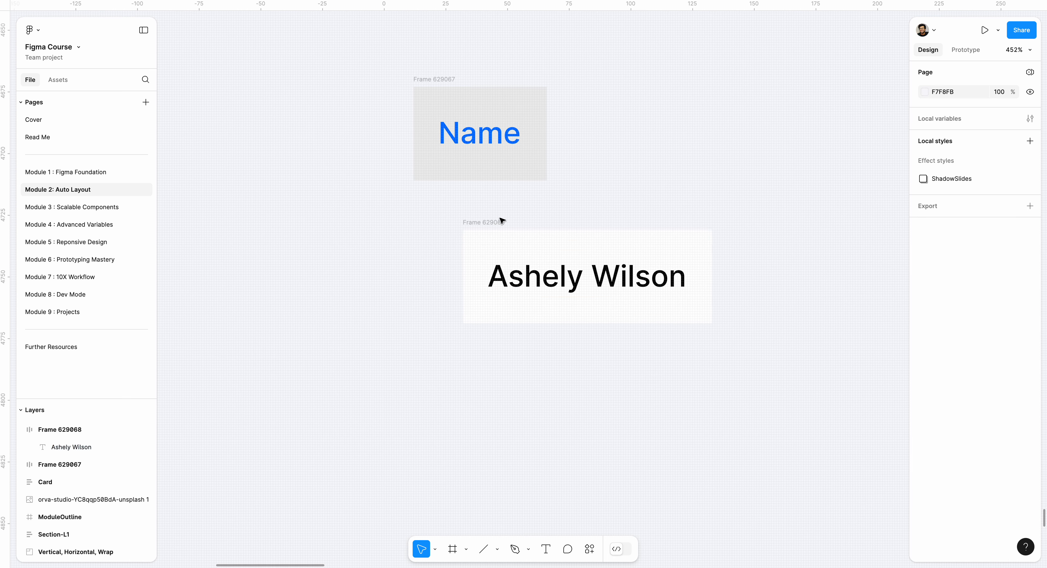
# Move the white cell frame to X 12, Y 4727 so it lines up with the left edge of the Name header frame
pyautogui.scroll(-2, 506, 234)
pyautogui.scroll(-3, 514, 236)
pyautogui.hscroll(-1, 412, 203)
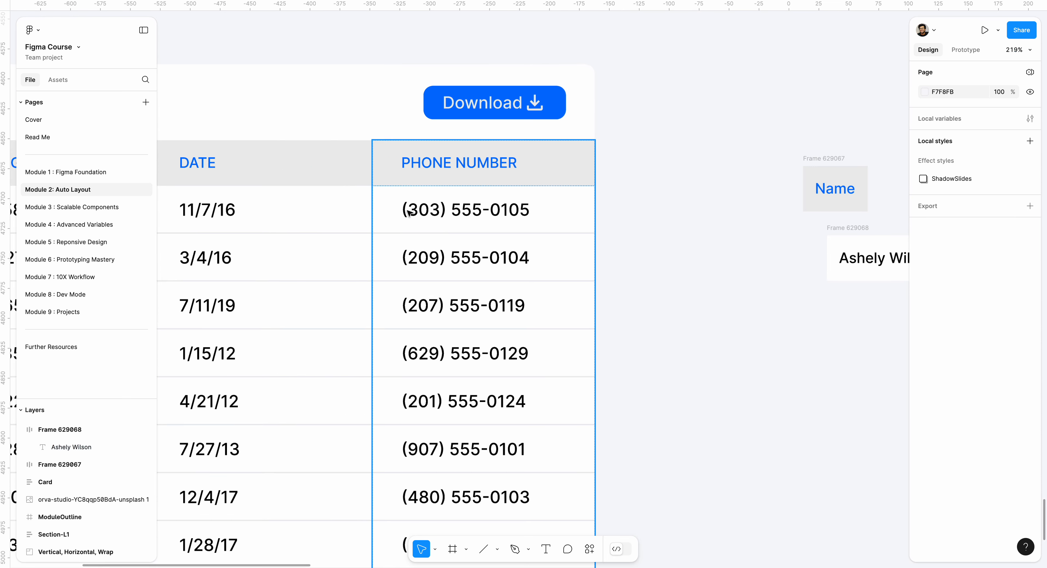
pyautogui.hscroll(5, 691, 268)
pyautogui.click(671, 249)
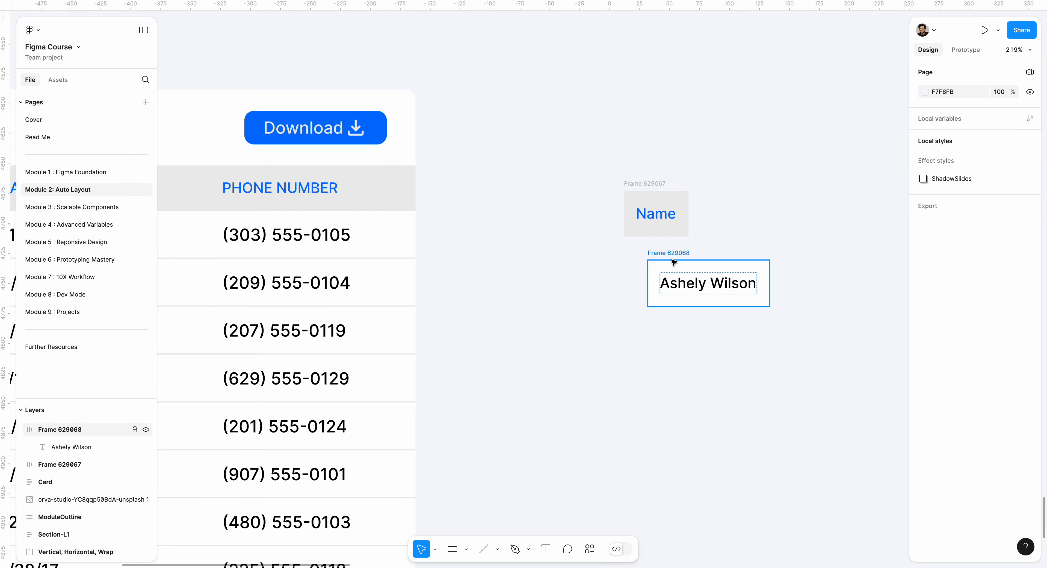
pyautogui.scroll(3, 630, 249)
pyautogui.hscroll(3, 778, 339)
pyautogui.scroll(-2, 778, 339)
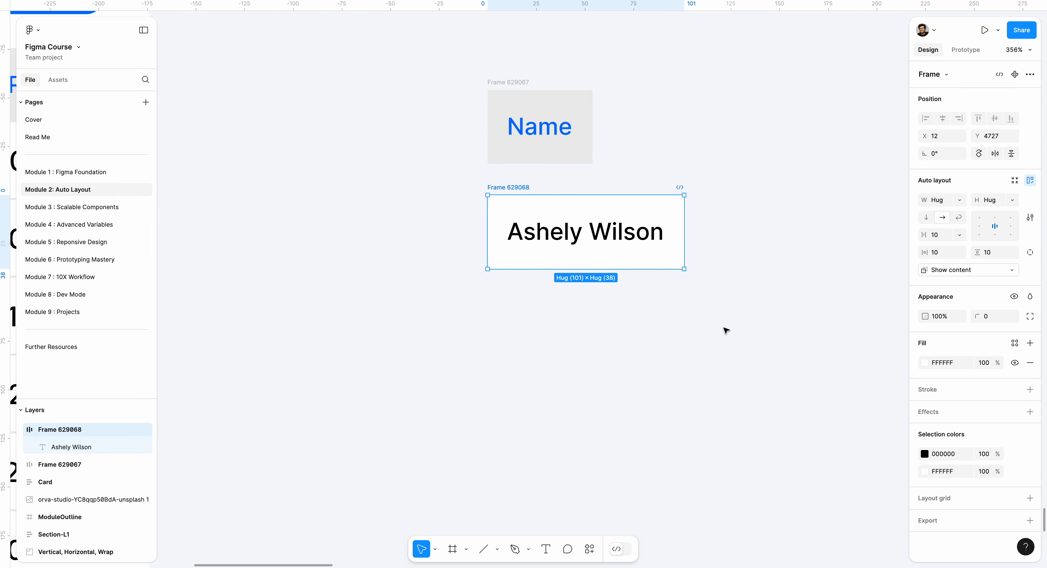
# Add a stroke 1 px thick inside the white cell frame, limited to its bottom side
pyautogui.scroll(4, 636, 259)
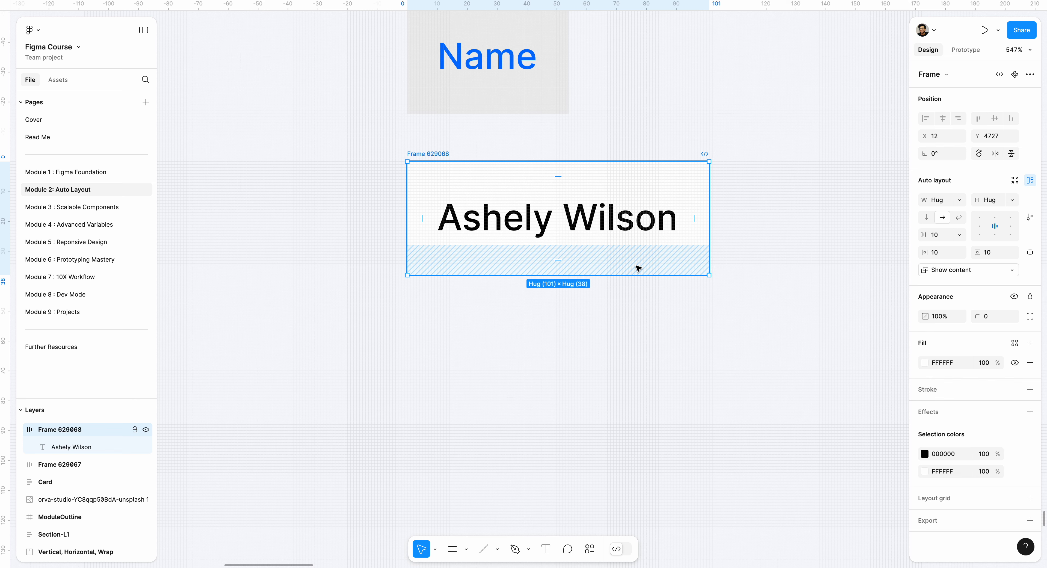
pyautogui.click(693, 118)
pyautogui.click(641, 173)
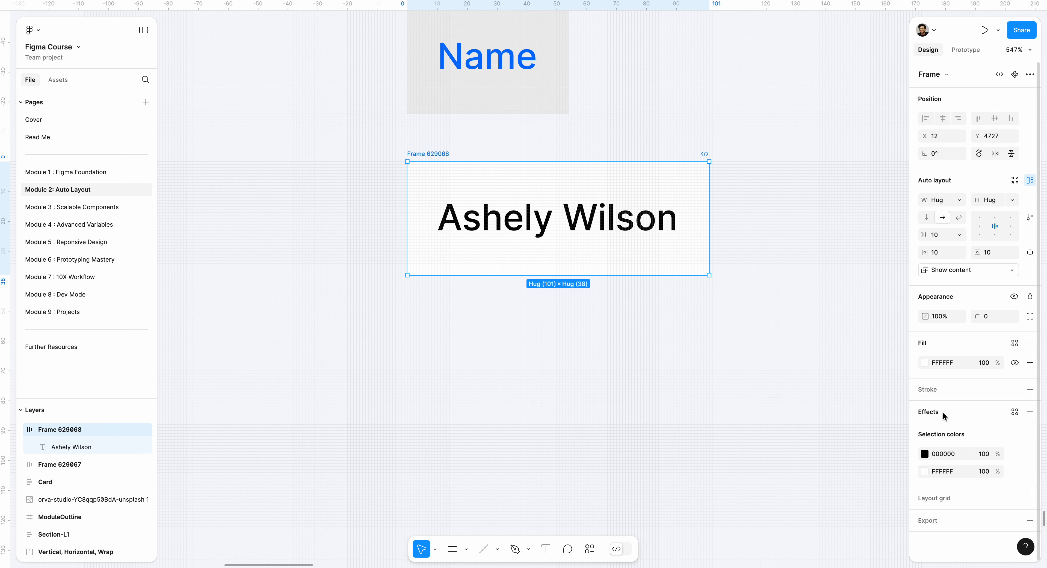
pyautogui.click(1030, 389)
pyautogui.click(1029, 426)
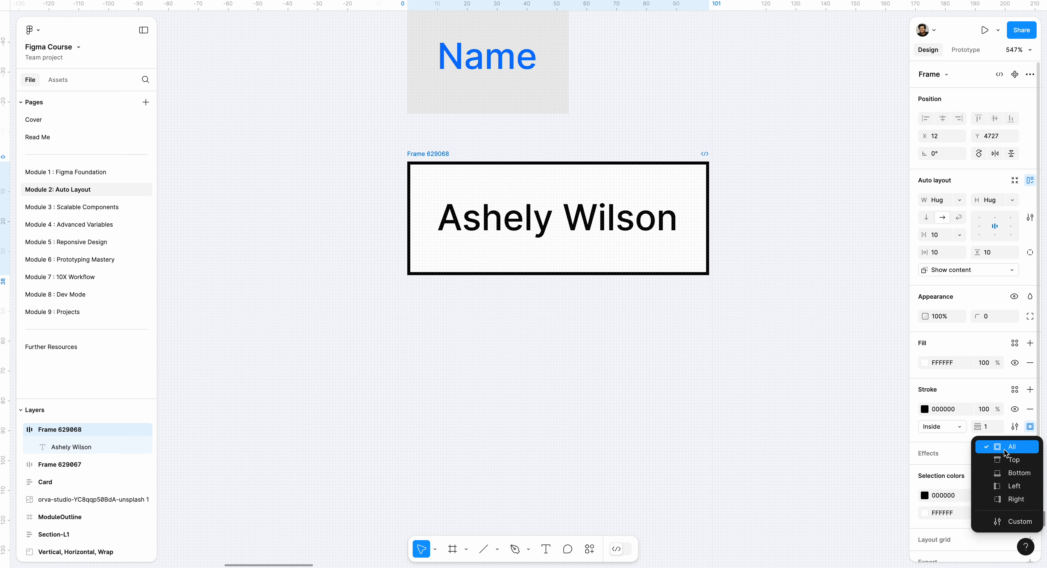
pyautogui.click(1004, 472)
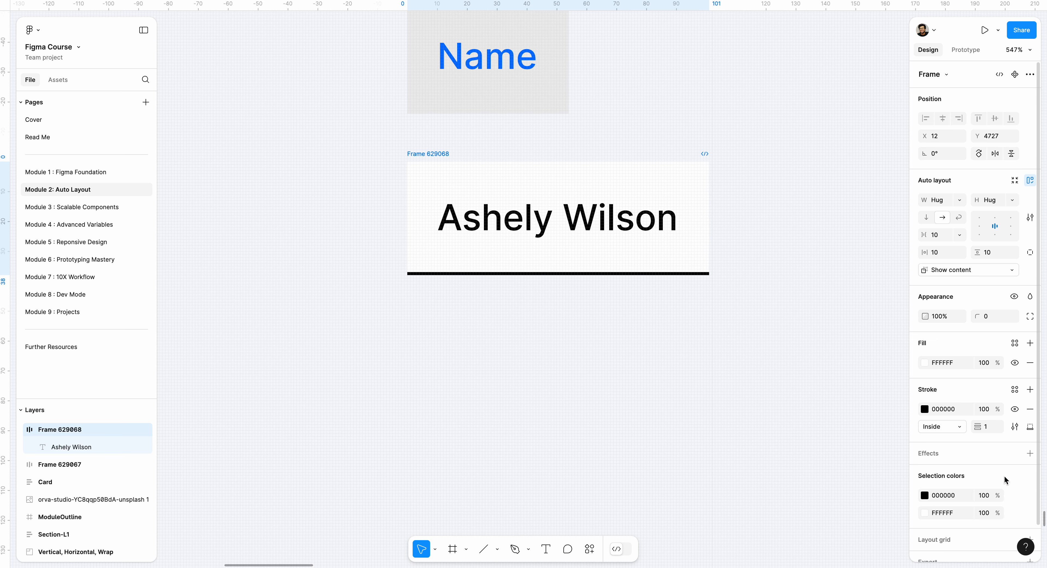
# Recolour the white cell frame's bottom stroke to EAECF0 by sampling the light grey circle above the tracker table
pyautogui.click(925, 409)
pyautogui.click(793, 444)
pyautogui.scroll(-5, 475, 227)
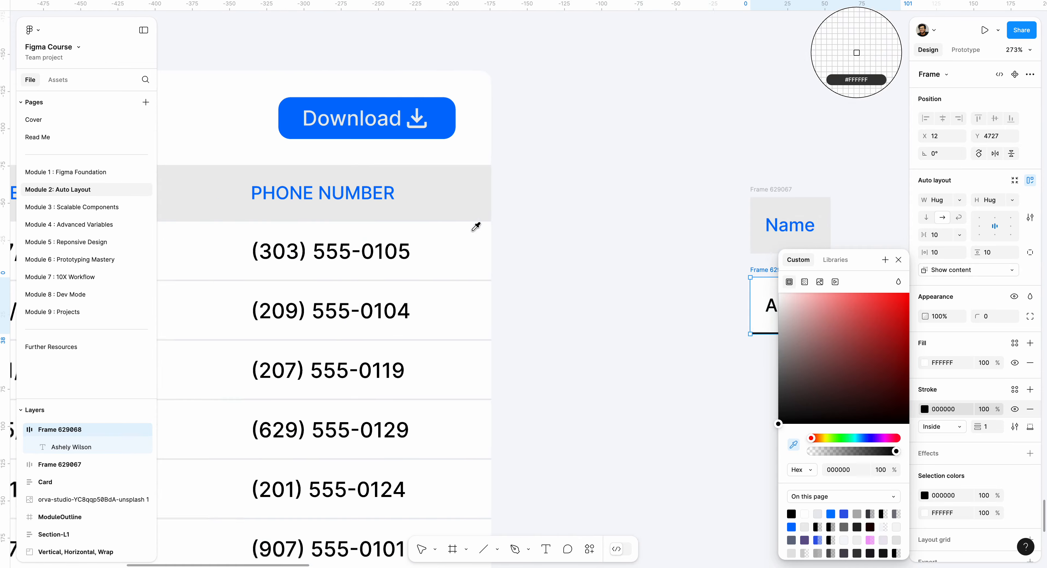
pyautogui.hscroll(-5, 407, 227)
pyautogui.scroll(-5, 359, 227)
pyautogui.hscroll(-5, 362, 227)
pyautogui.scroll(3, 381, 238)
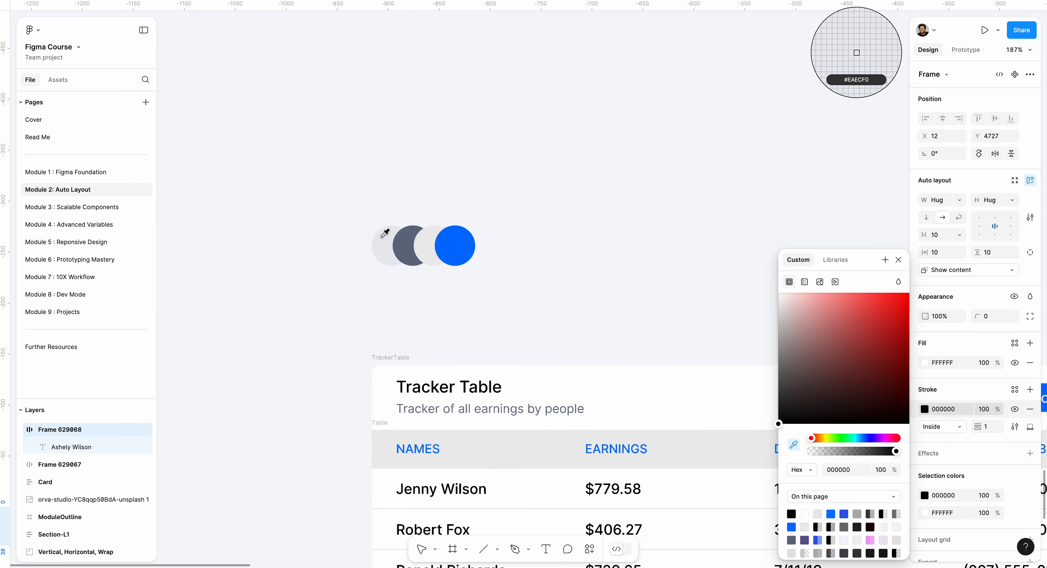
pyautogui.click(381, 238)
pyautogui.scroll(-5, 388, 245)
pyautogui.hscroll(6, 390, 246)
pyautogui.click(549, 352)
# Move the white cell frame to X 12, Y 4725, keeping it in line with the Name header's left edge
pyautogui.scroll(5, 487, 222)
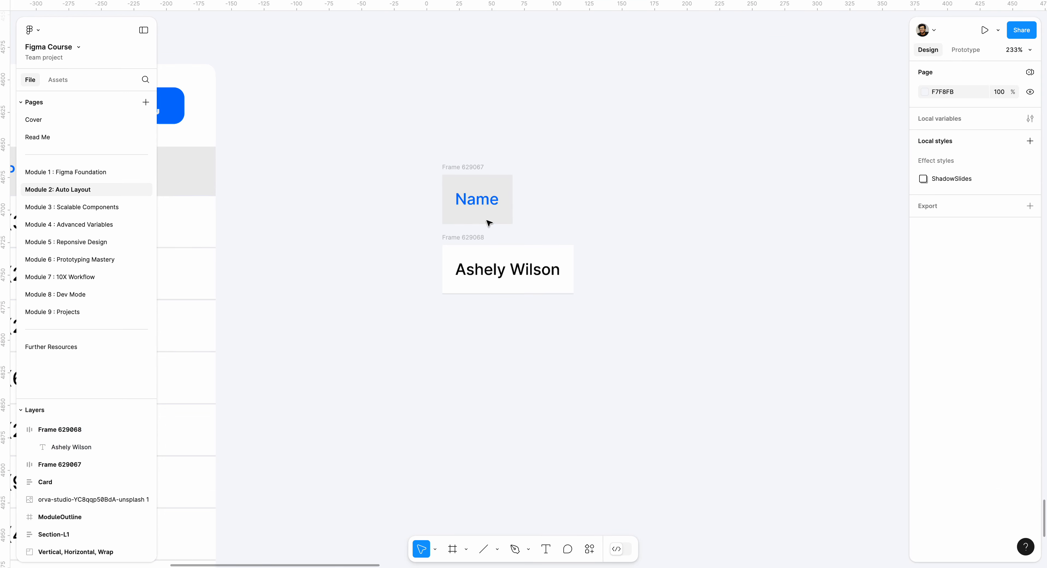
pyautogui.scroll(3, 489, 223)
pyautogui.click(453, 279)
pyautogui.moveTo(422, 270); pyautogui.dragTo(421, 265)
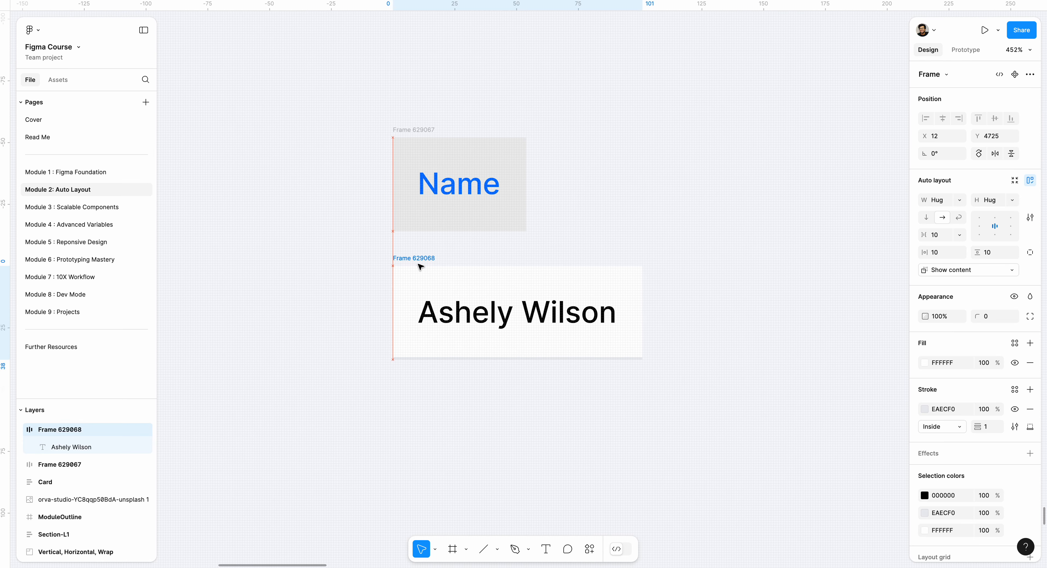
# Duplicate the white cell frame and place the copy about 6 px below the original at X 12
pyautogui.moveTo(356, 254); pyautogui.dragTo(719, 395)
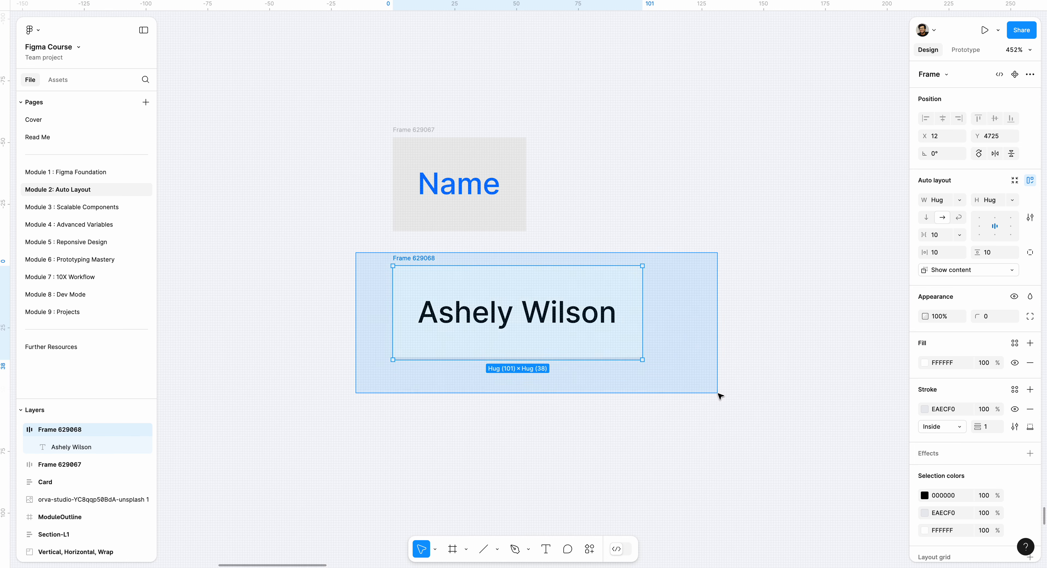
pyautogui.hotkey('ctrl', 'd')
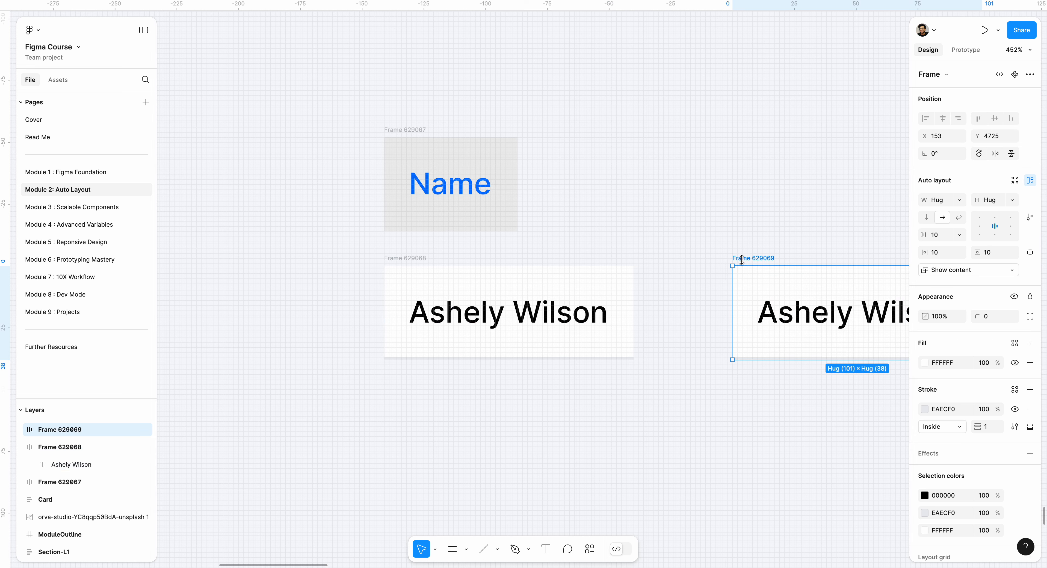
pyautogui.moveTo(744, 259); pyautogui.dragTo(394, 368)
# Wrap the two white cells in a vertical auto layout frame and set the gap between them to 0
pyautogui.moveTo(332, 242); pyautogui.dragTo(731, 539)
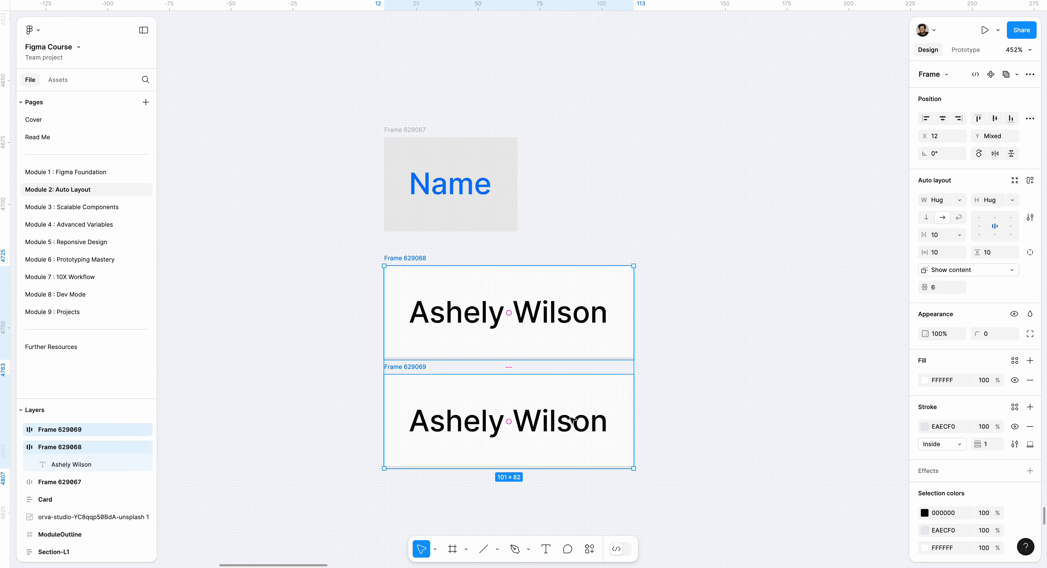
pyautogui.hotkey('shift', 'a')
pyautogui.press('v')
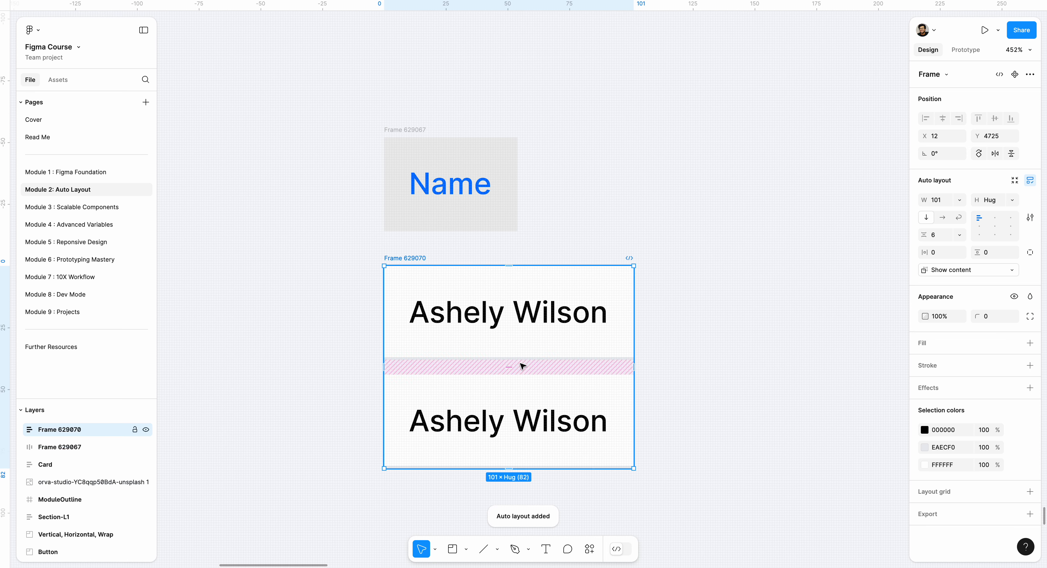
pyautogui.click(509, 367)
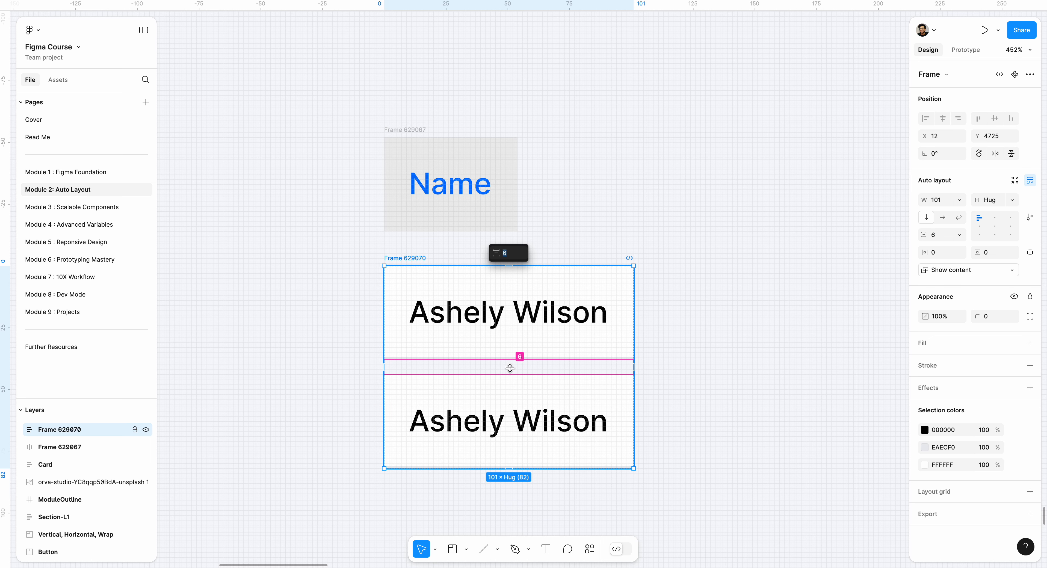
pyautogui.write('0')
pyautogui.press('Return')
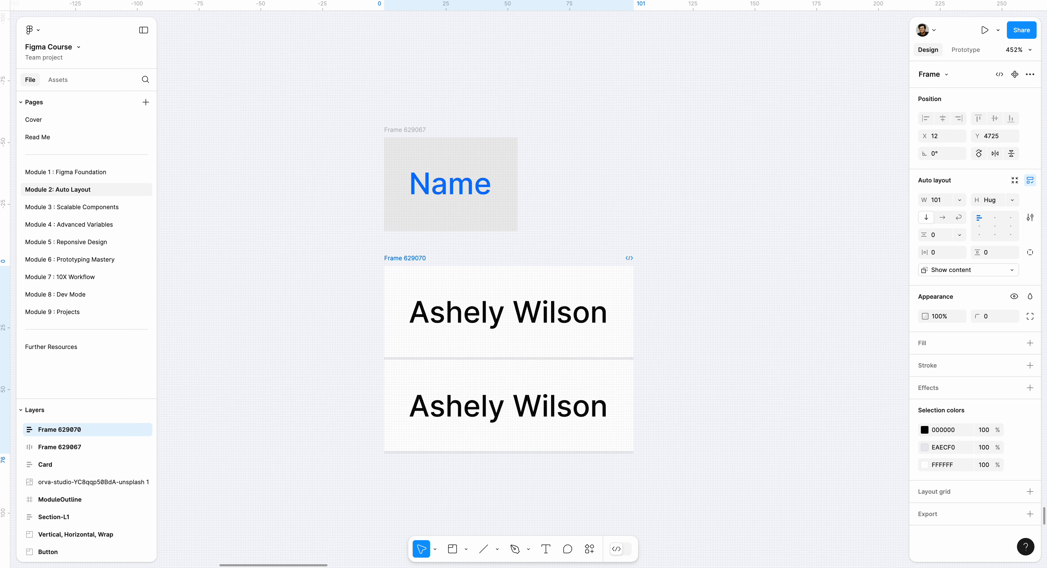
pyautogui.click(642, 385)
# Compare the rows of the original tracker table with the two stacked cells
pyautogui.scroll(-3, 643, 384)
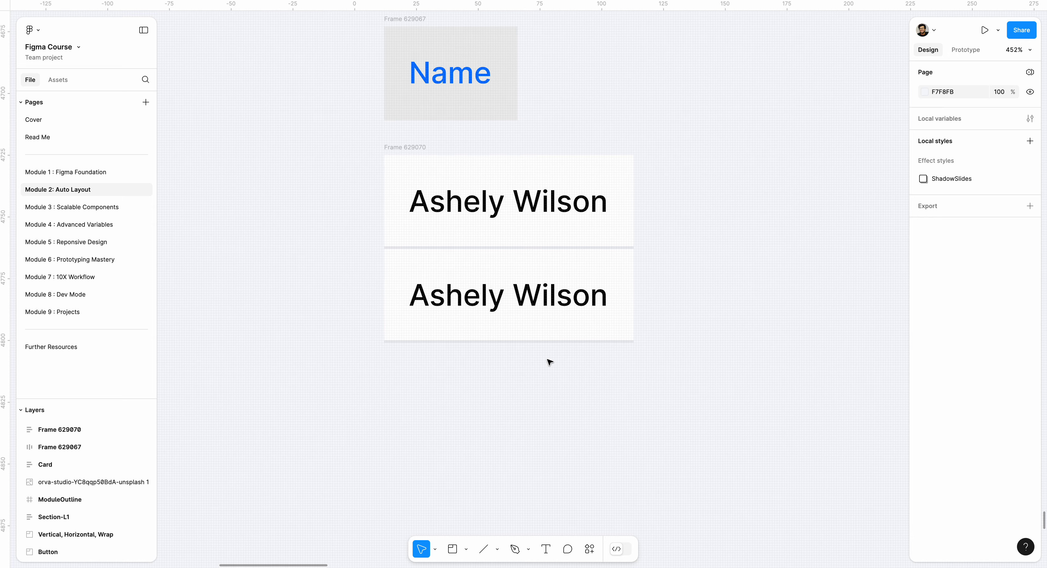
pyautogui.scroll(-5, 523, 329)
pyautogui.hscroll(-20, 523, 330)
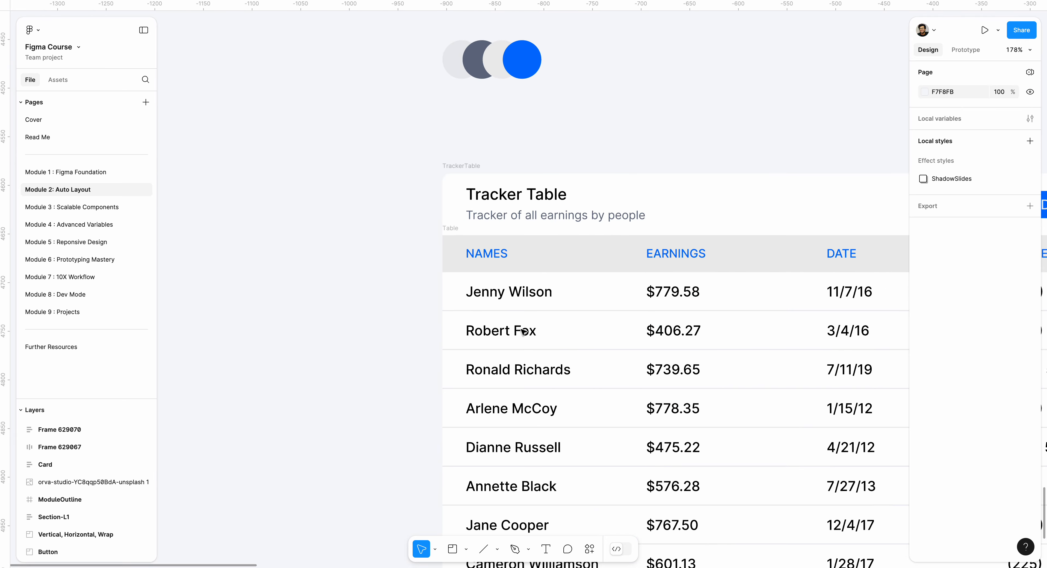
pyautogui.hscroll(3, 521, 330)
pyautogui.keyDown('ctrl'); pyautogui.scroll(-4, 521, 330); pyautogui.keyUp('ctrl')
pyautogui.hscroll(4, 521, 330)
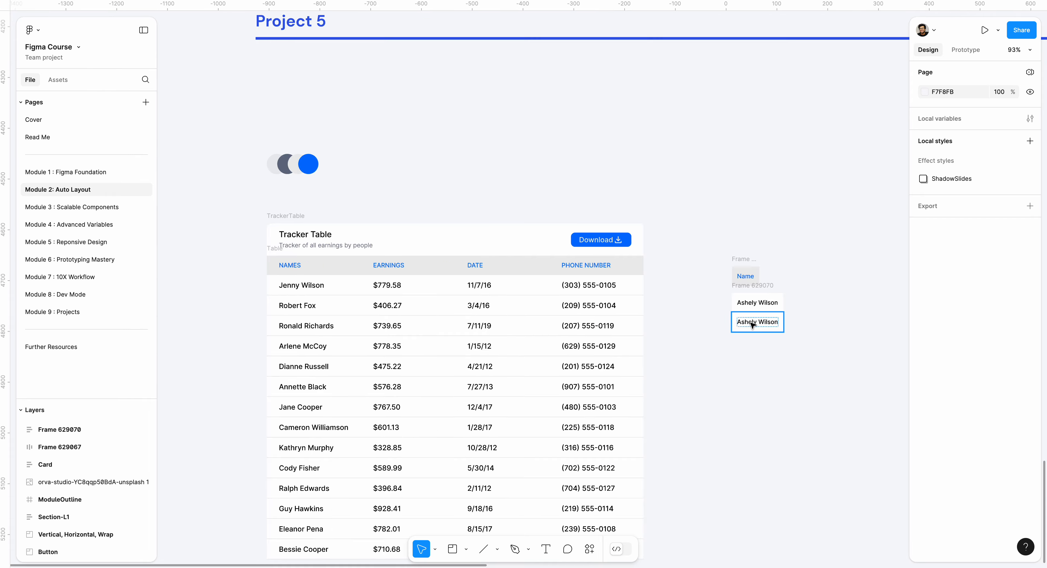
pyautogui.keyDown('ctrl'); pyautogui.scroll(6, 751, 325); pyautogui.keyUp('ctrl')
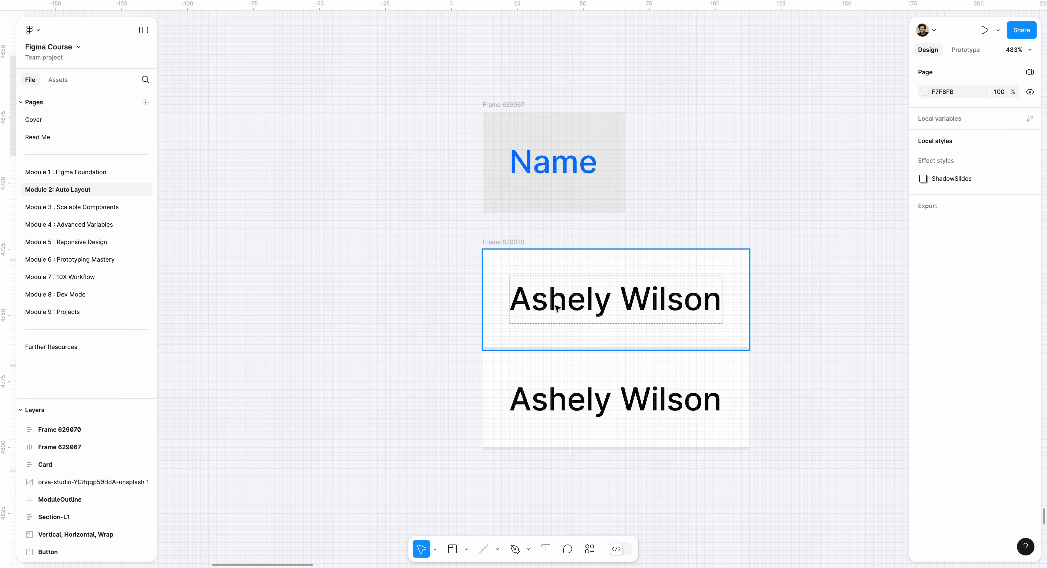
pyautogui.click(558, 308)
pyautogui.doubleClick(558, 308)
pyautogui.click(557, 305)
pyautogui.doubleClick(557, 305)
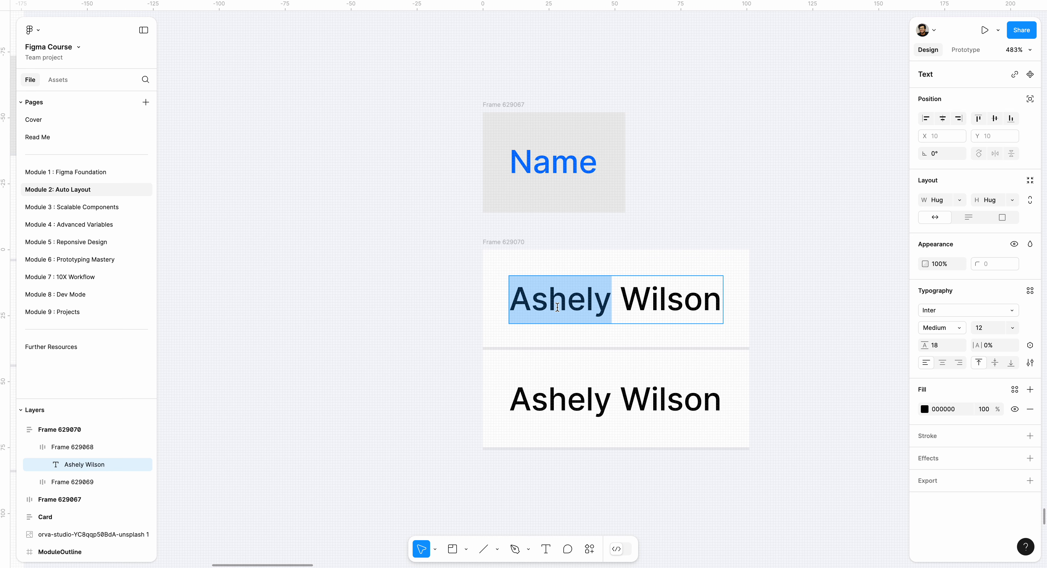
pyautogui.press('Escape')
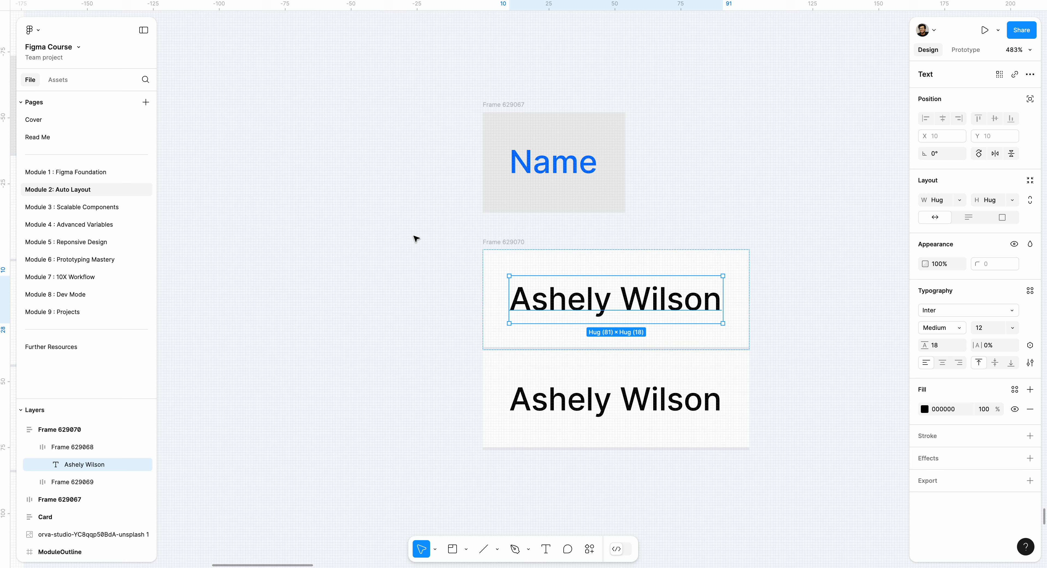
pyautogui.click(432, 260)
# Duplicate the lower cell inside the vertical auto layout until the column holds 13 cells
pyautogui.scroll(-5, 406, 276)
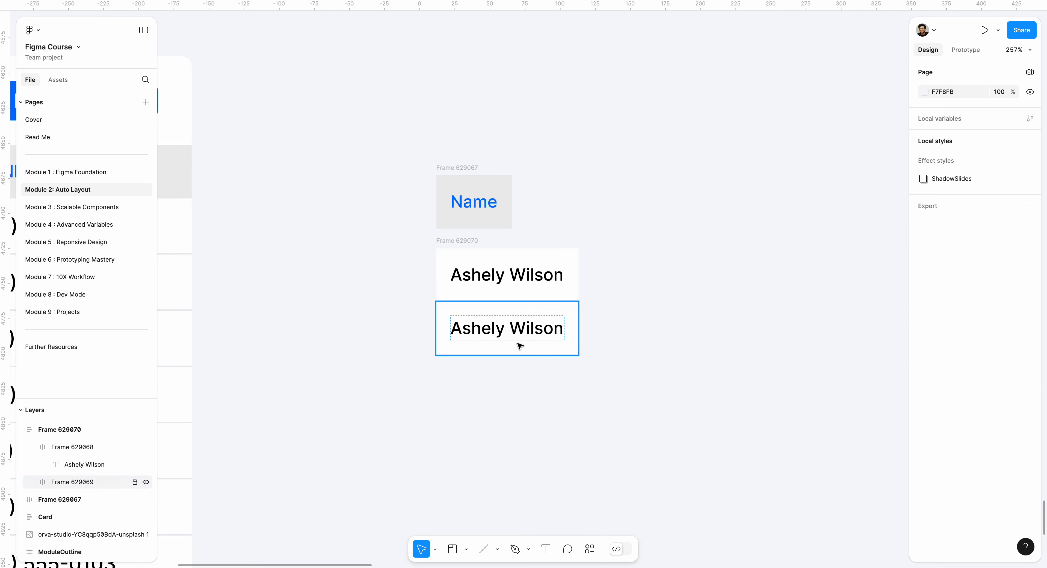
pyautogui.click(520, 346)
pyautogui.hotkey('ctrl', 'd')
pyautogui.hotkey('ctrl', 'd')
pyautogui.hotkey('ctrl', 'd')
pyautogui.hotkey('ctrl', 'd')
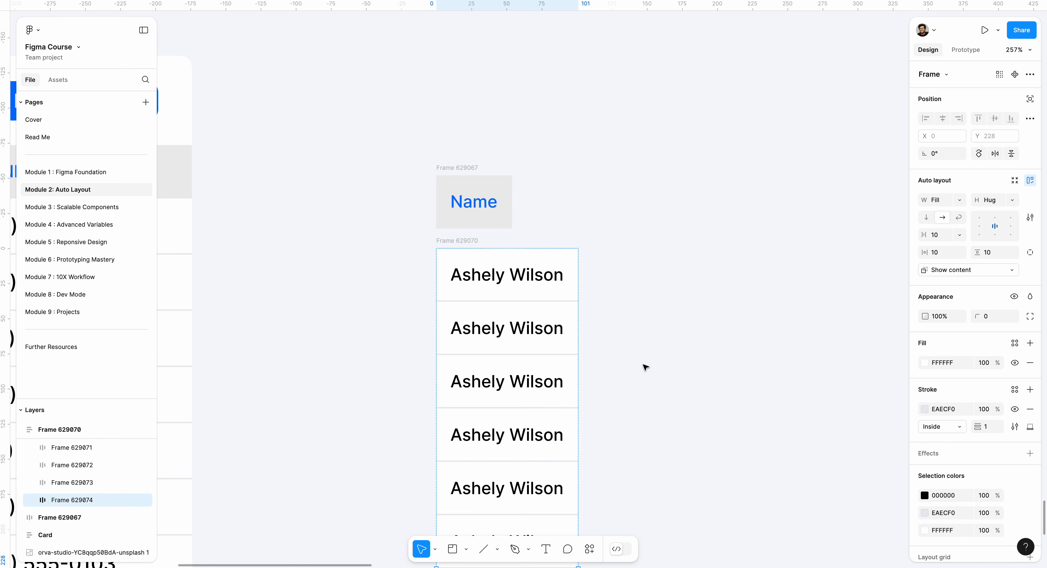
pyautogui.scroll(-6, 625, 372)
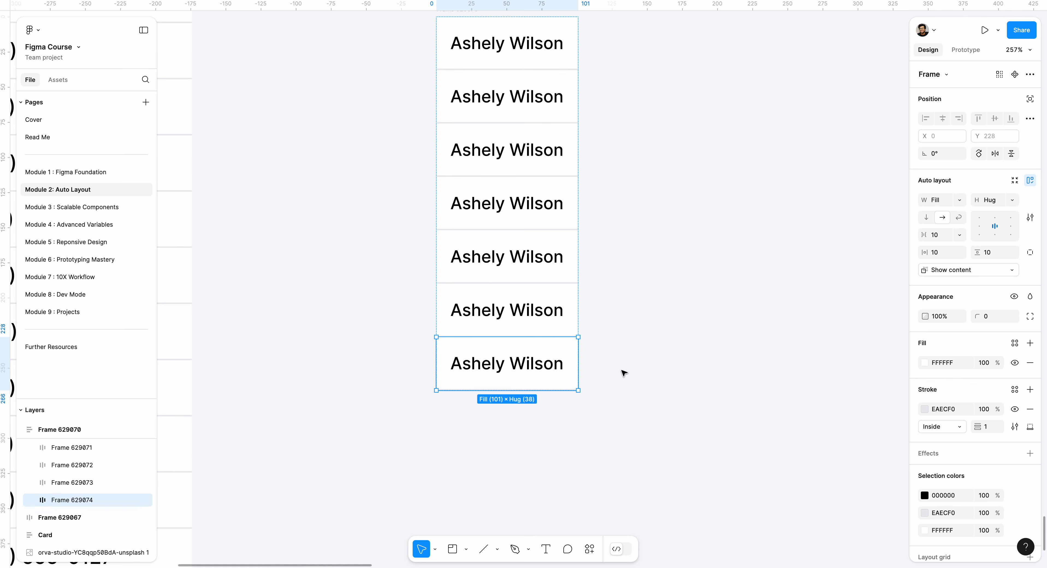
pyautogui.hotkey('ctrl', 'd')
pyautogui.hotkey('ctrl', 'd')
pyautogui.scroll(3, 509, 204)
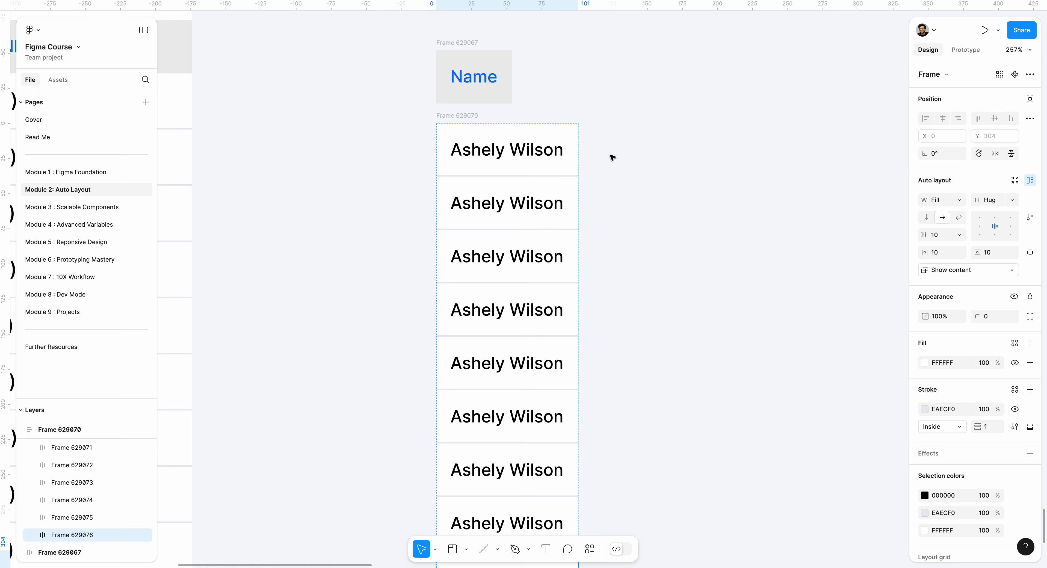
pyautogui.scroll(-5, 612, 158)
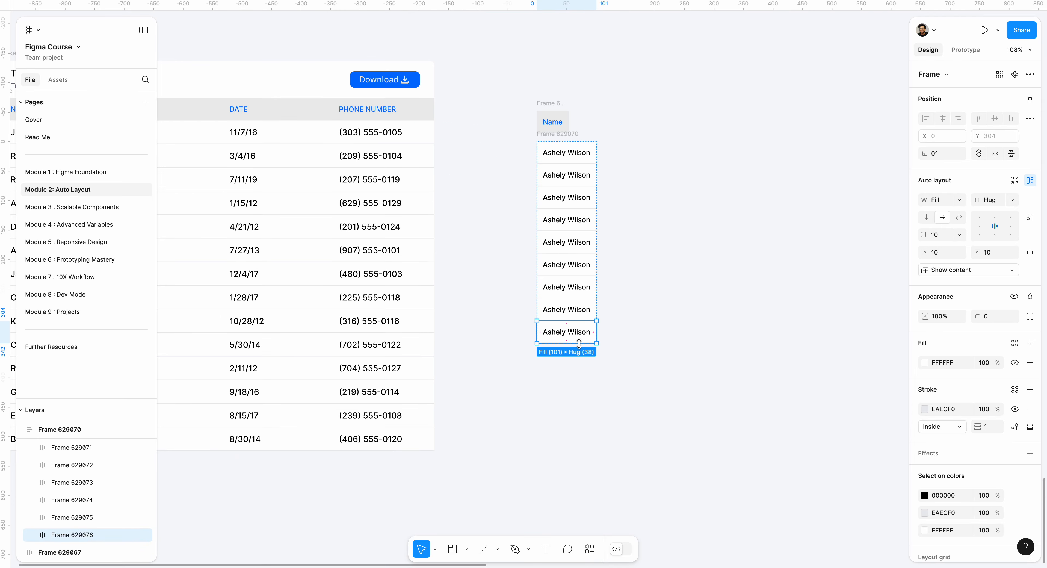
pyautogui.hotkey('ctrl', 'd')
pyautogui.hotkey('ctrl', 'd')
pyautogui.hotkey('ctrl', 'd')
pyautogui.hotkey('ctrl', 'd')
pyautogui.click(670, 342)
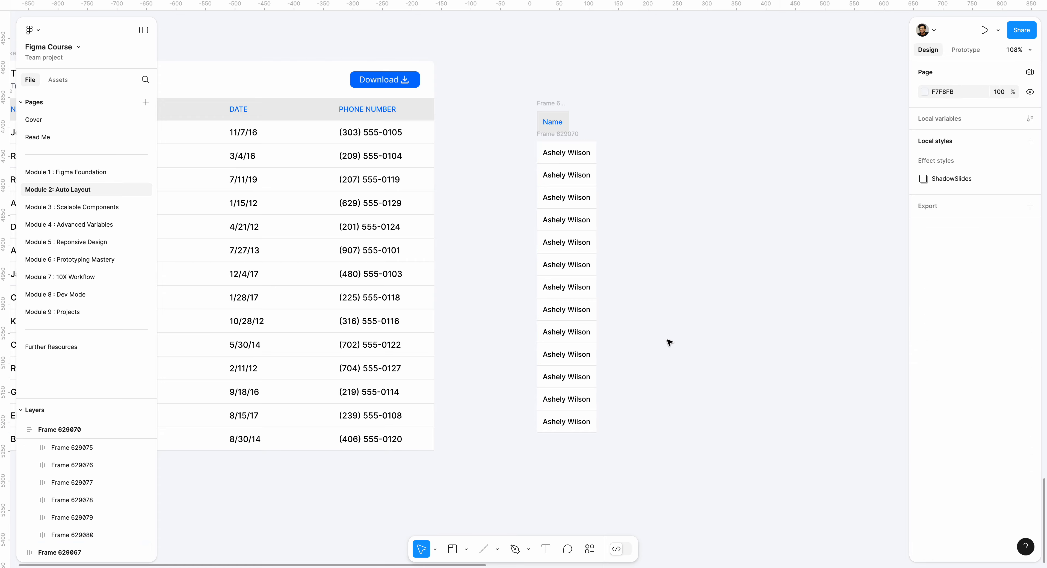
# Wrap the Name header frame and the column of cells together in one vertical auto layout frame
pyautogui.scroll(3, 650, 330)
pyautogui.scroll(3, 647, 327)
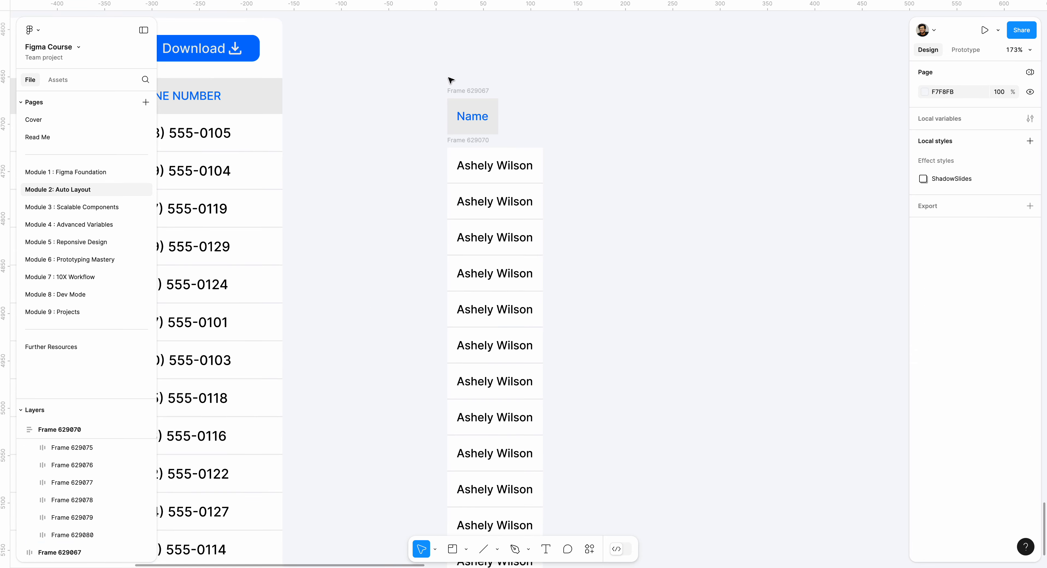
pyautogui.scroll(4, 450, 80)
pyautogui.click(472, 197)
pyautogui.click(479, 99)
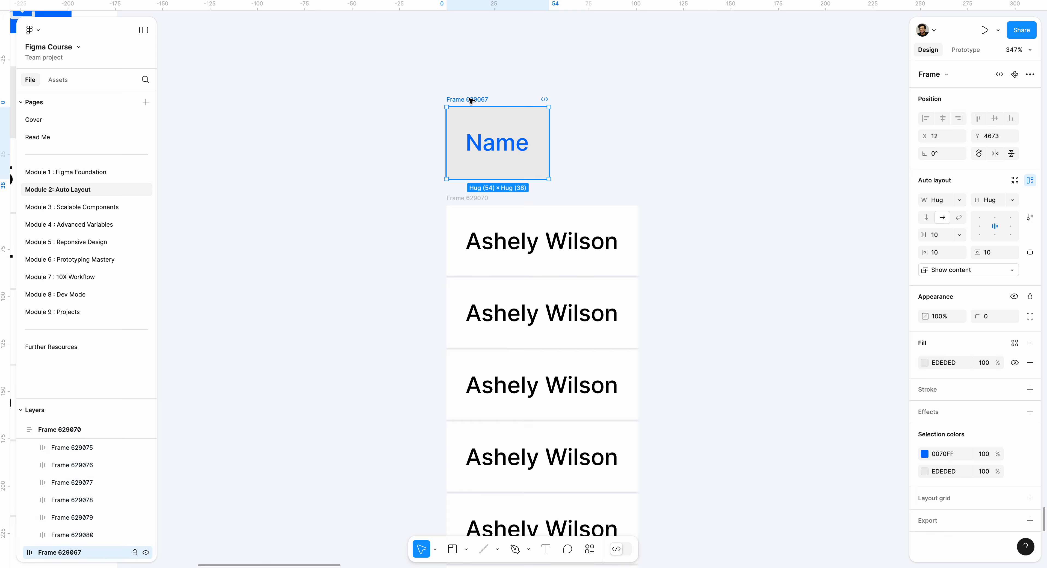
pyautogui.click(470, 198)
pyautogui.click(457, 81)
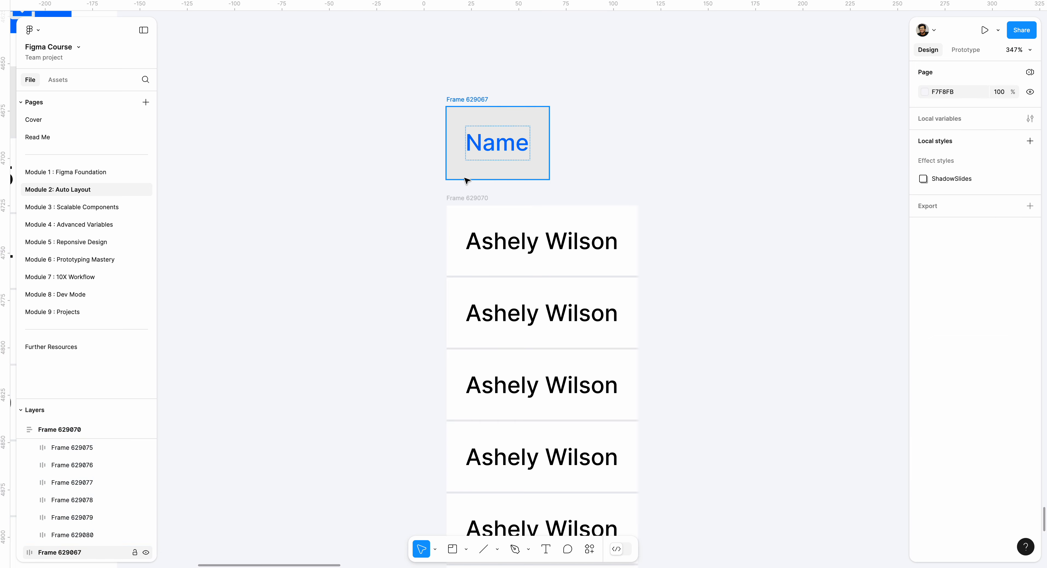
pyautogui.click(471, 197)
pyautogui.keyDown('shift'); pyautogui.click(467, 104); pyautogui.keyUp('shift')
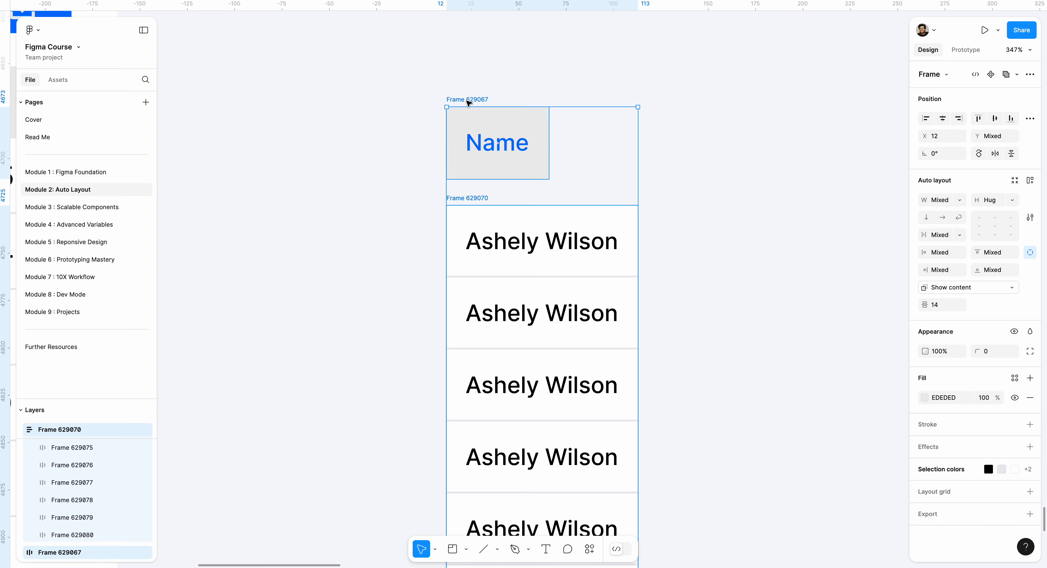
pyautogui.hotkey('shift', 'a')
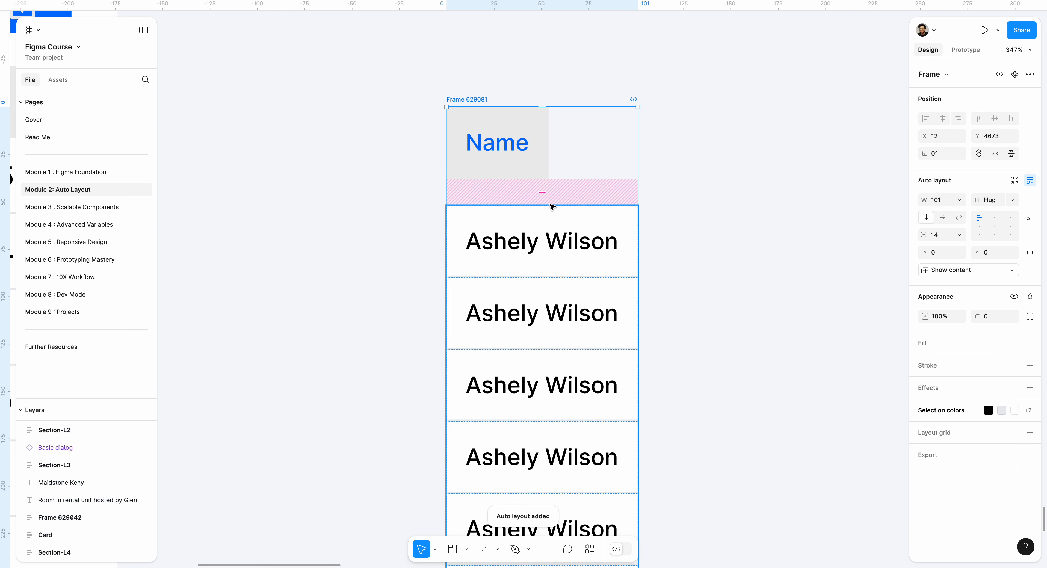
# Set the gap between the Name header and the column of cells to 0
pyautogui.click(544, 193)
pyautogui.write('0')
pyautogui.press('Return')
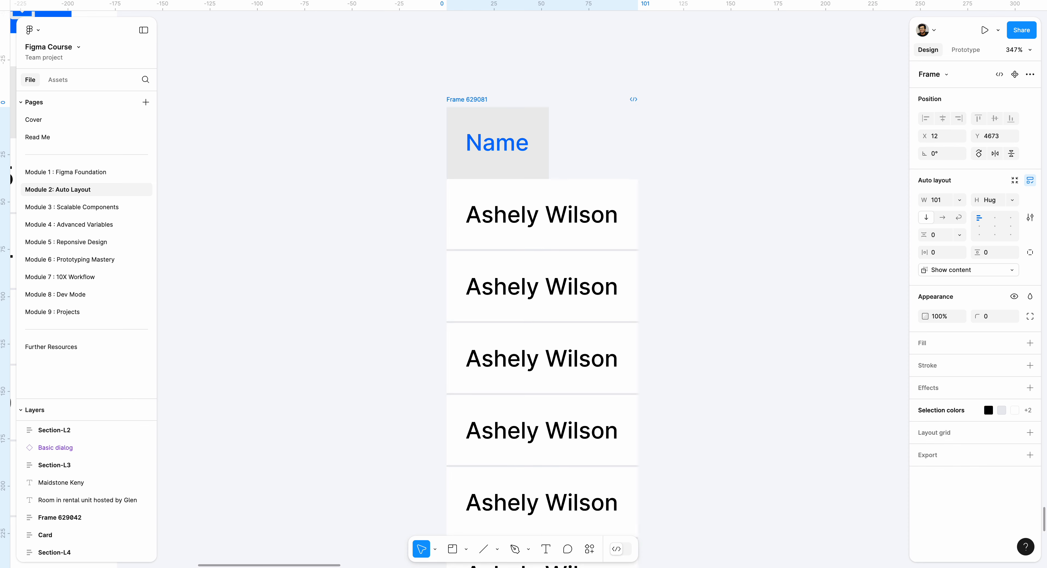
# Set the Name header frame's width to Fill and align its content to the left centre
pyautogui.click(546, 172)
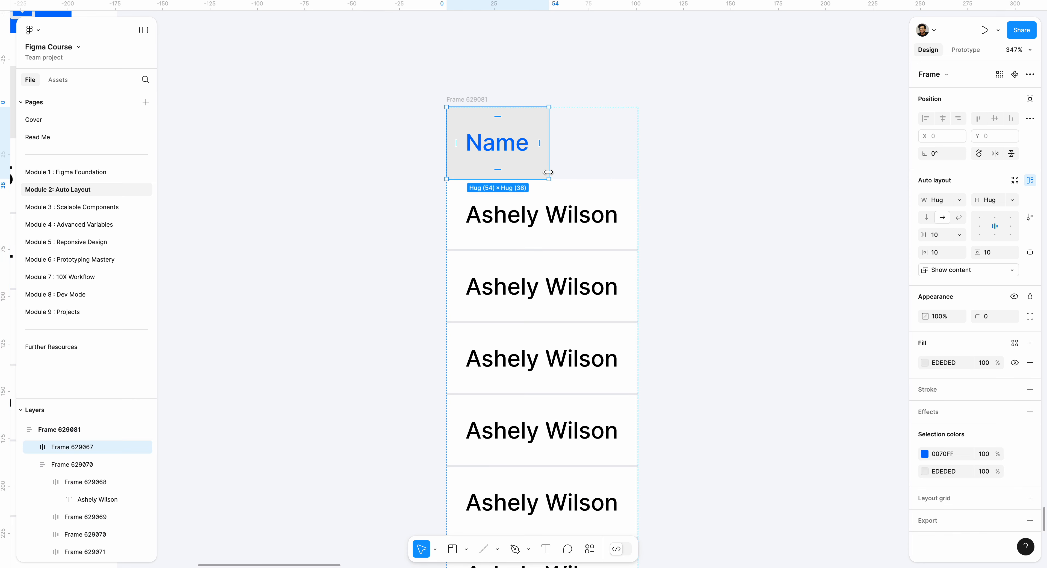
pyautogui.moveTo(551, 172); pyautogui.dragTo(627, 172)
pyautogui.press('super+z')
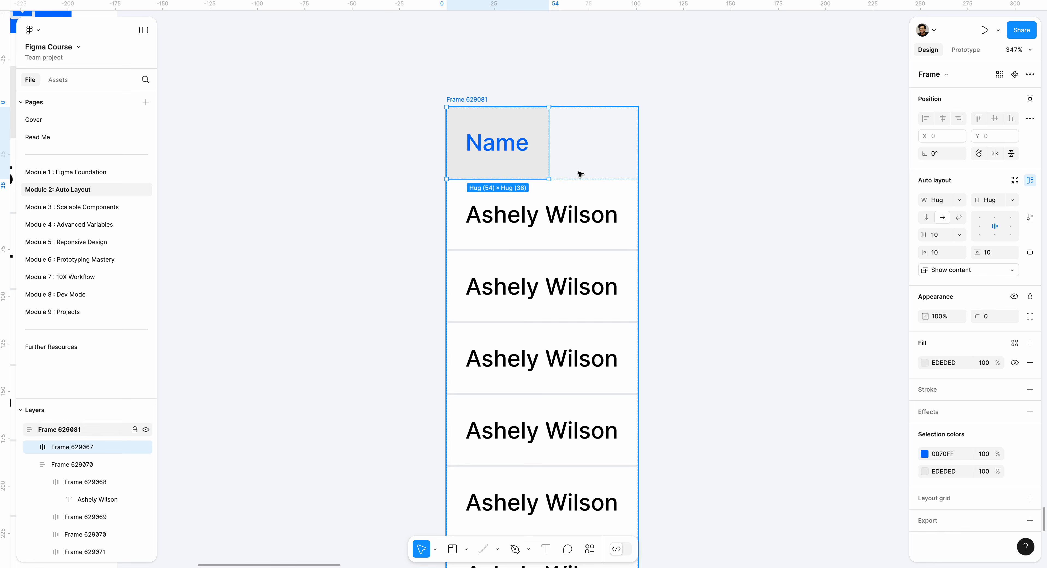
pyautogui.click(956, 201)
pyautogui.click(954, 215)
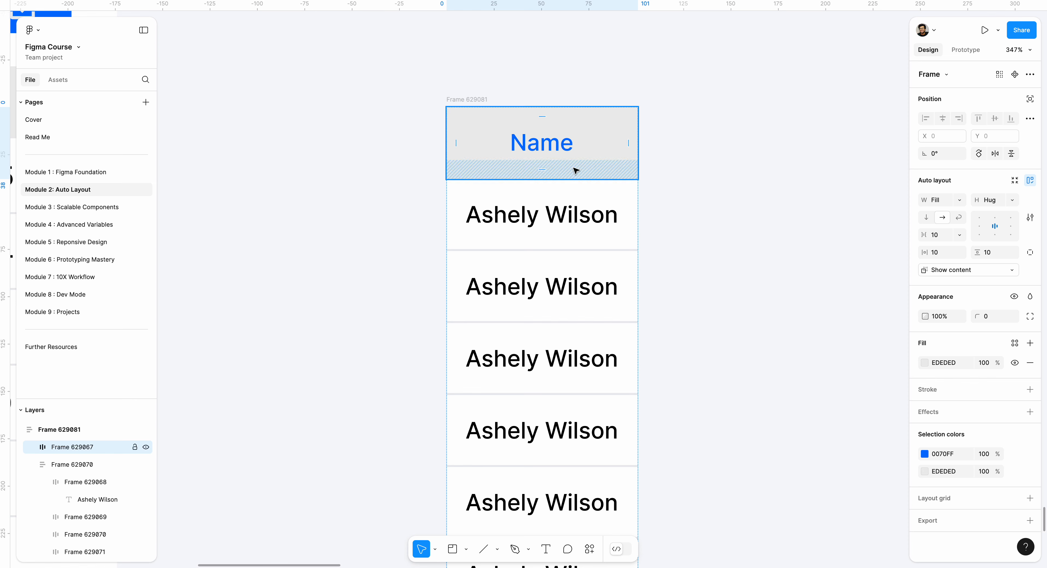
pyautogui.click(980, 226)
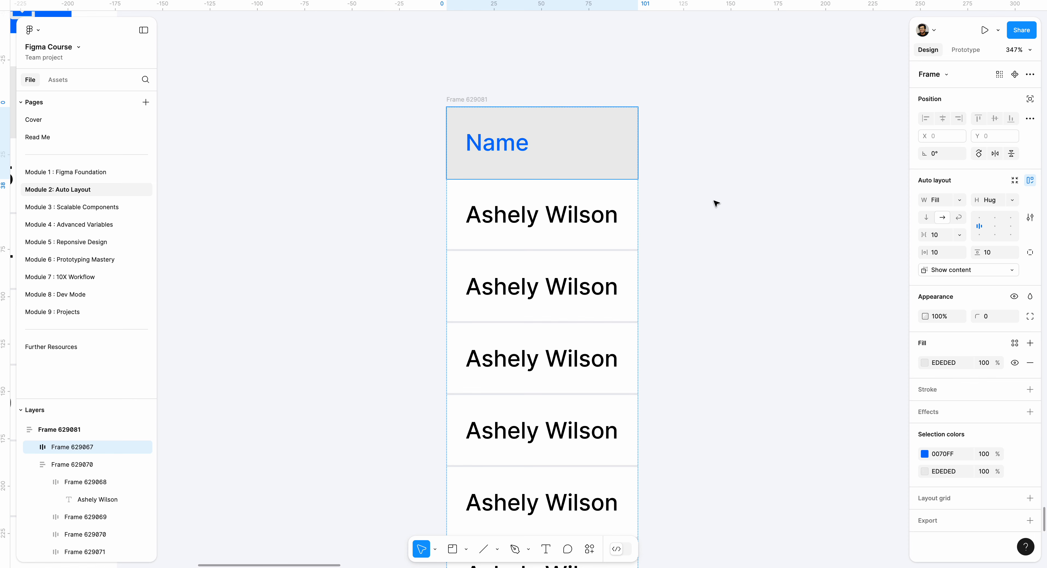
# Try top-right alignment for the Name header's content and switch it to top centre
pyautogui.scroll(-1, 715, 301)
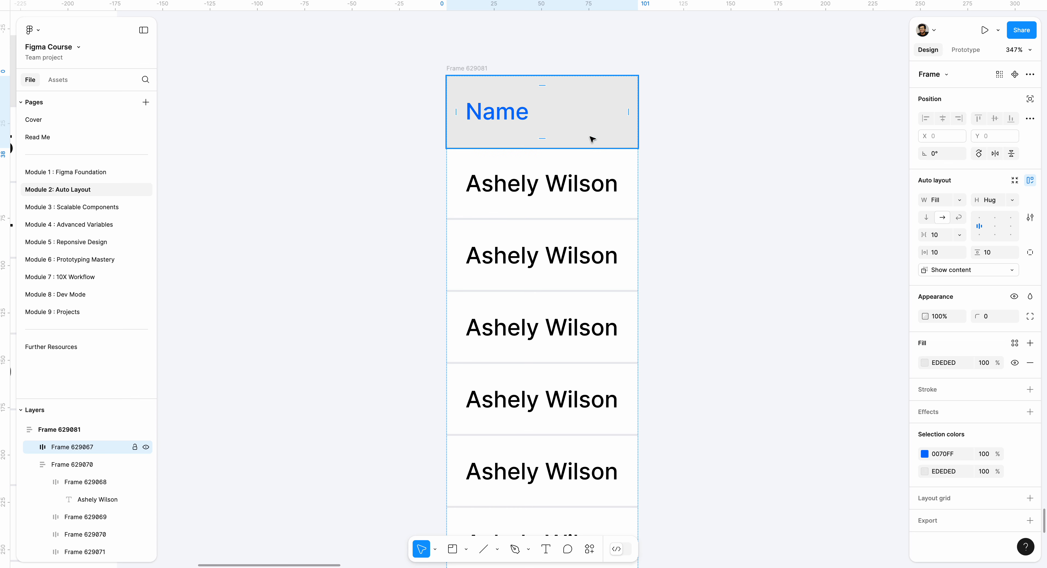
pyautogui.click(1011, 223)
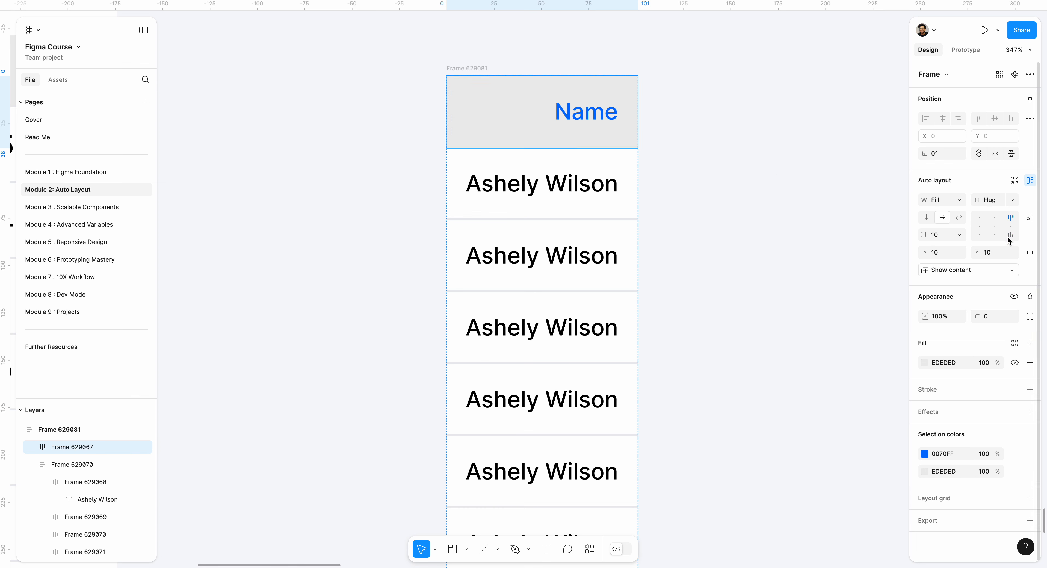
pyautogui.click(993, 221)
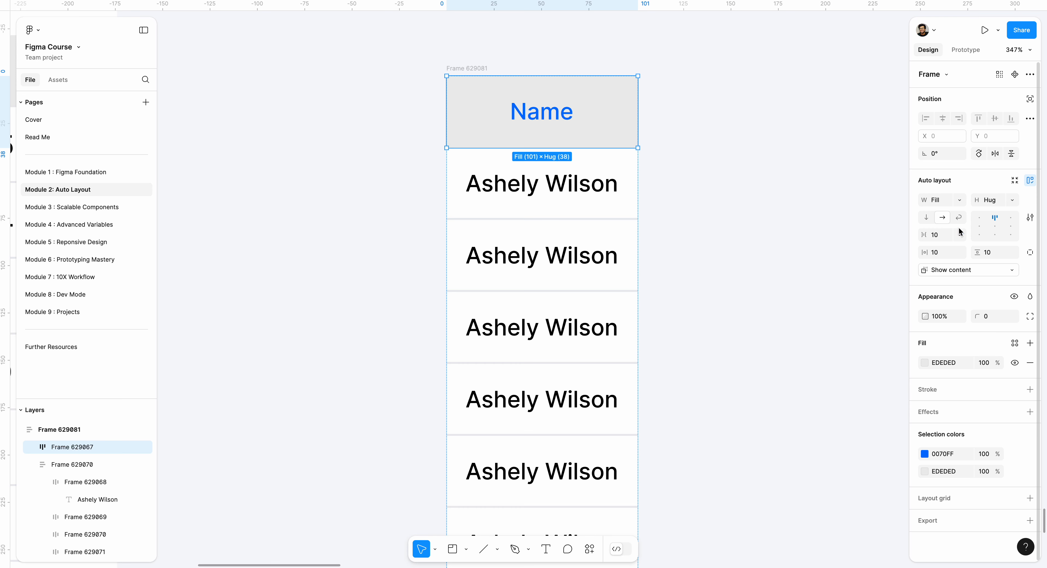
# Align the Name header frame's content to the left centre
pyautogui.click(979, 227)
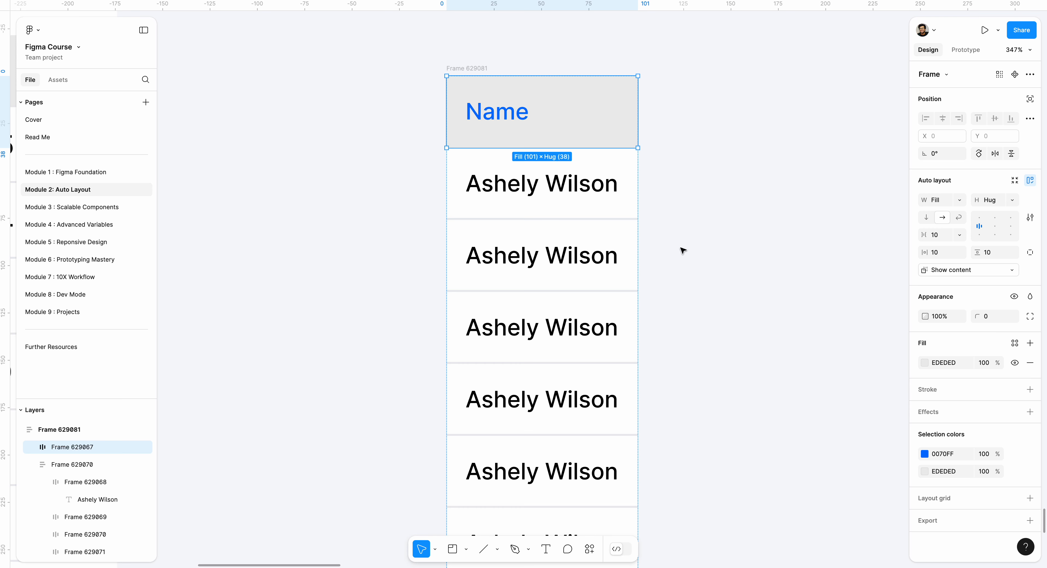
pyautogui.scroll(-10, 671, 267)
pyautogui.click(736, 257)
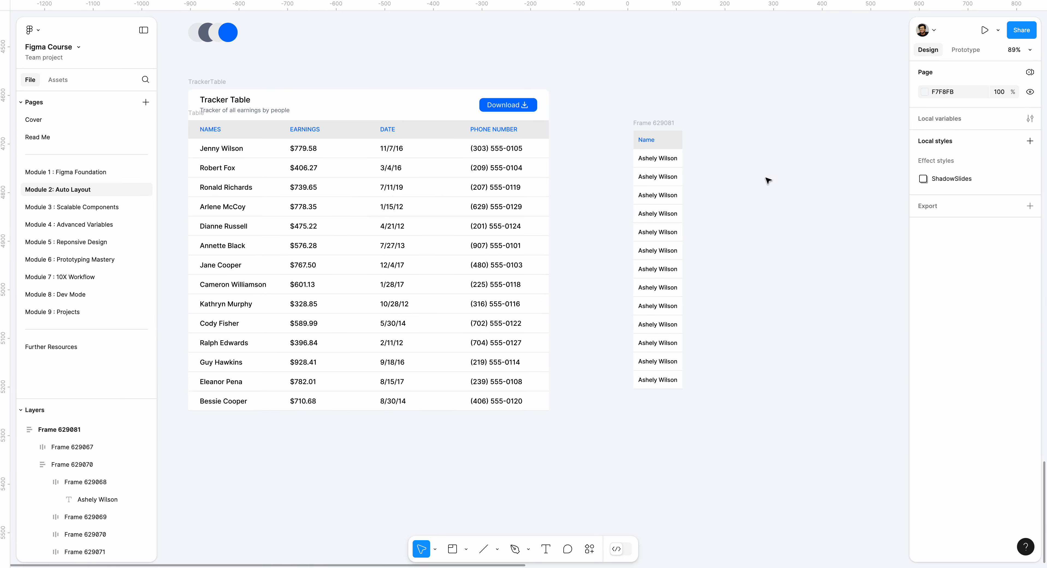
# Duplicate the finished column frame with its Name header three times to get four columns
pyautogui.scroll(3, 768, 181)
pyautogui.click(622, 119)
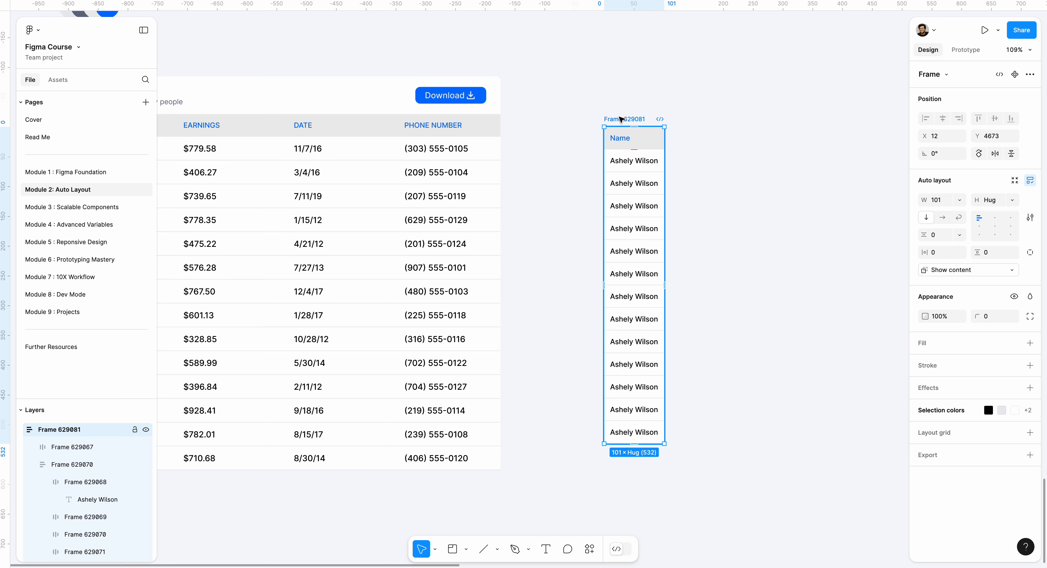
pyautogui.hotkey('ctrl', 'd')
pyautogui.hotkey('ctrl', 'd')
pyautogui.hotkey('ctrl', 'd')
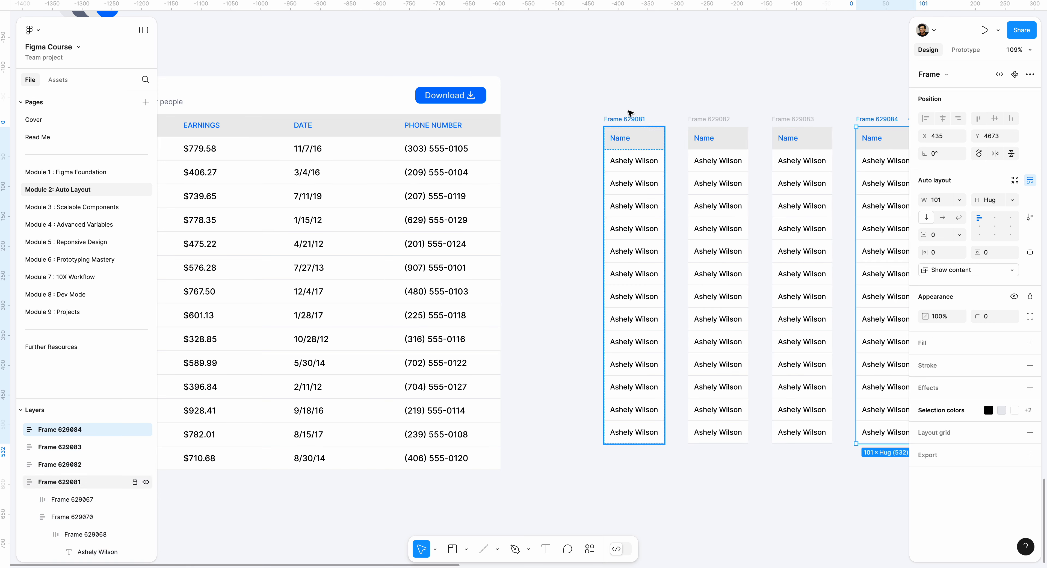
# Wrap the four column frames together in one horizontal auto layout frame
pyautogui.hscroll(1, 630, 94)
pyautogui.moveTo(631, 94); pyautogui.dragTo(504, 118)
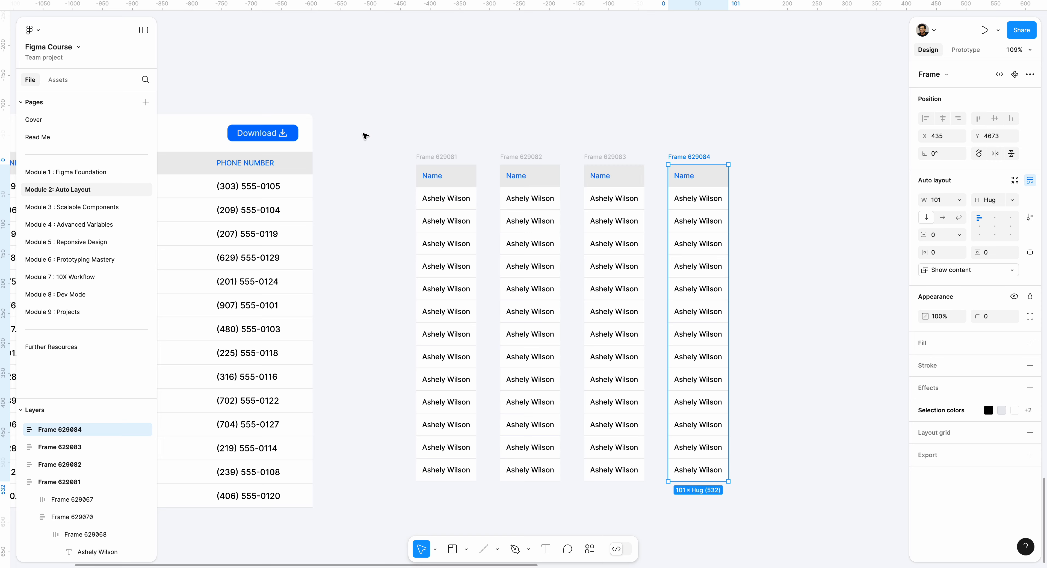
pyautogui.moveTo(365, 135)
pyautogui.mouseDown()
pyautogui.moveTo(416, 122)
pyautogui.moveTo(827, 438)
pyautogui.moveTo(849, 517)
pyautogui.mouseUp()
pyautogui.hotkey('shift', 'a')
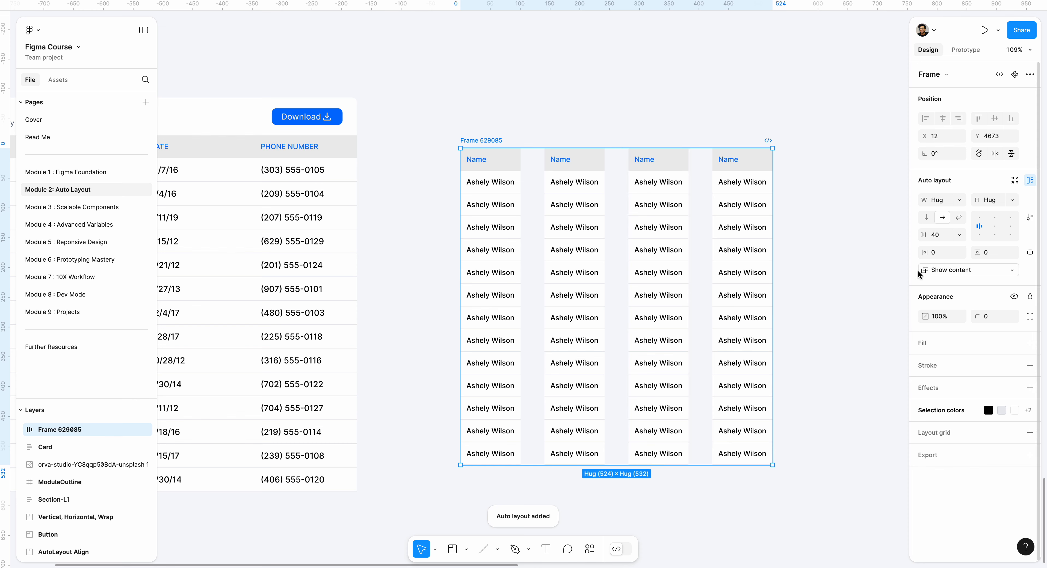
# Set the horizontal gap between the four columns to 0
pyautogui.click(938, 236)
pyautogui.write('0')
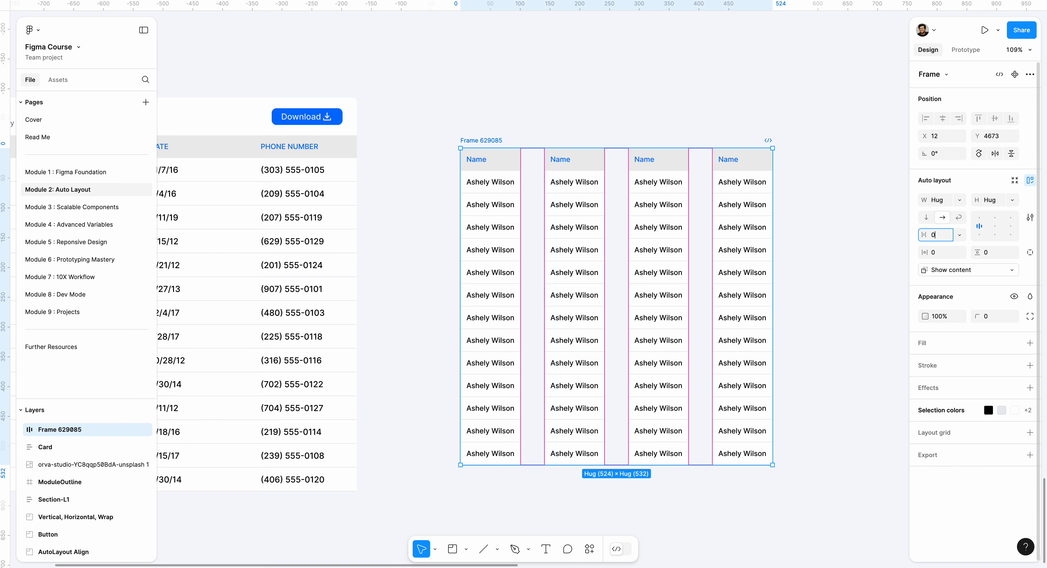
pyautogui.press('Return')
pyautogui.click(722, 179)
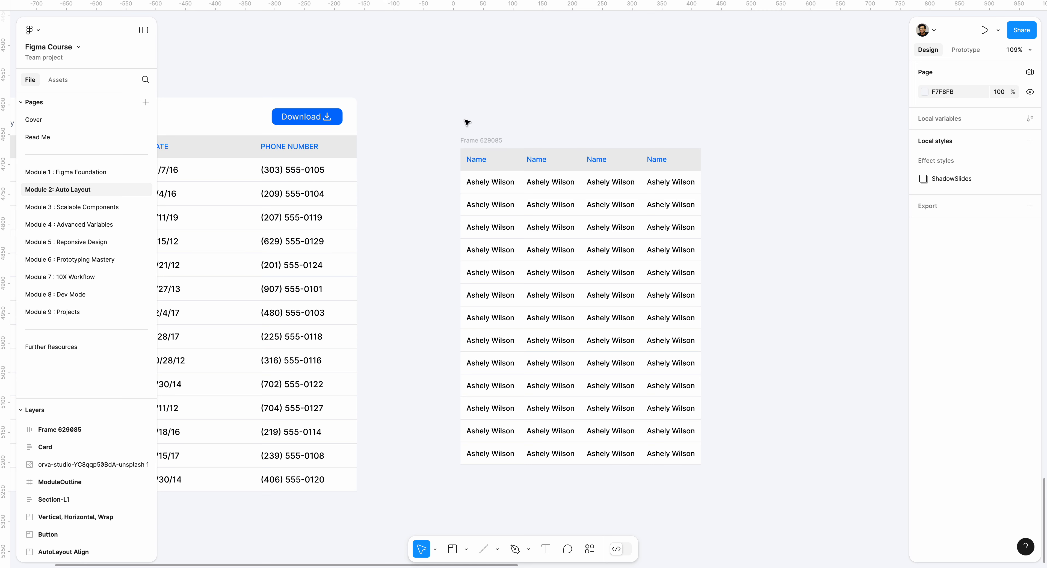
# Try widening the four-column table frame to about 601 and undo the resize
pyautogui.click(477, 134)
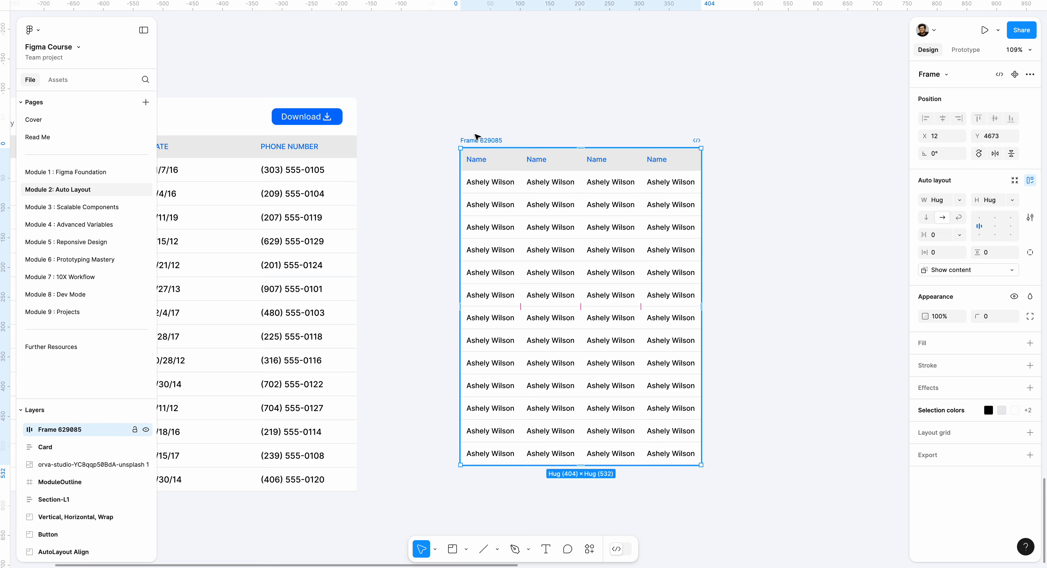
pyautogui.moveTo(490, 155); pyautogui.dragTo(584, 163)
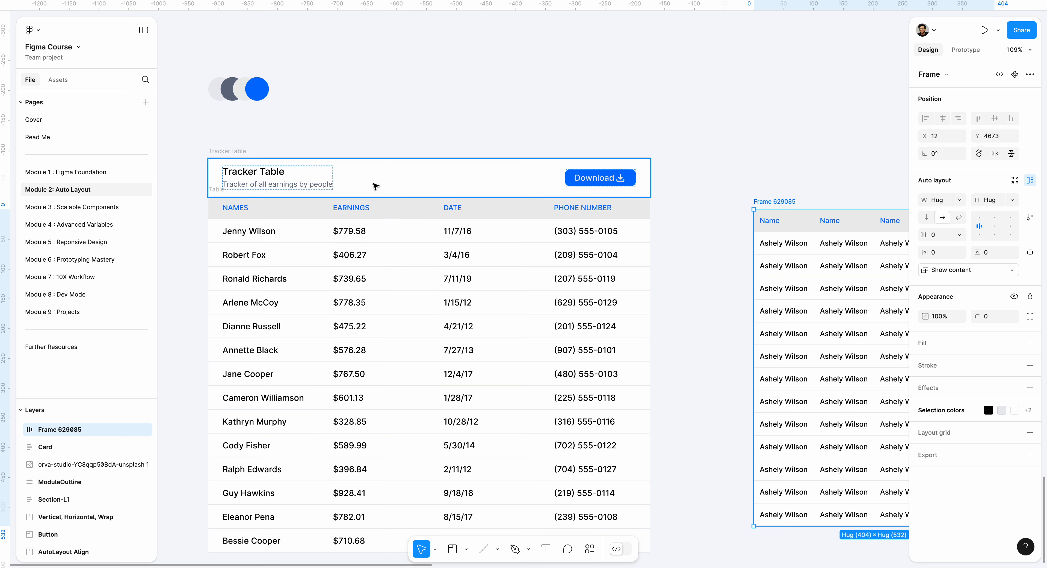
pyautogui.hscroll(10, 622, 178)
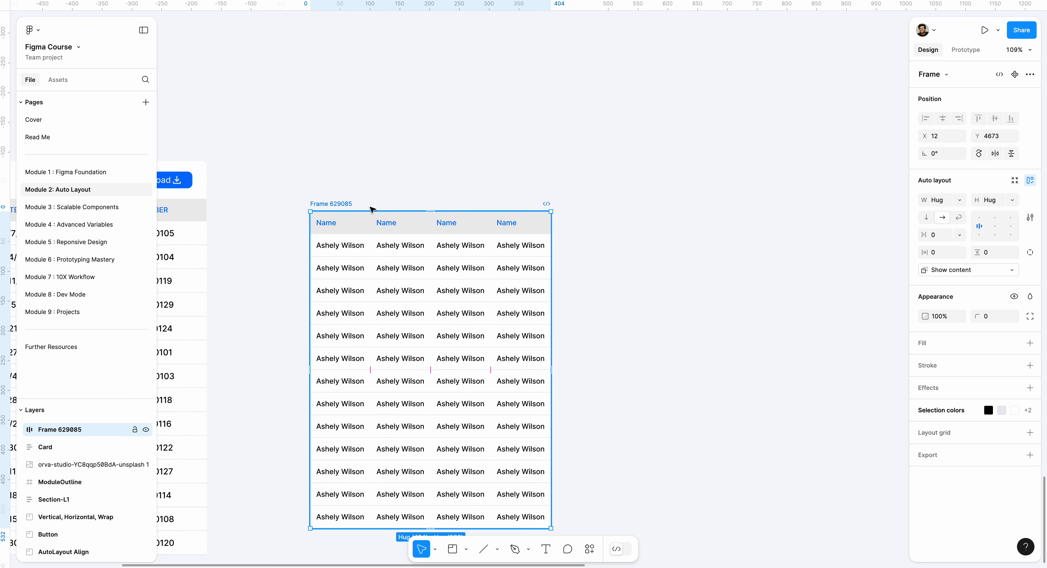
pyautogui.moveTo(552, 300); pyautogui.dragTo(669, 298)
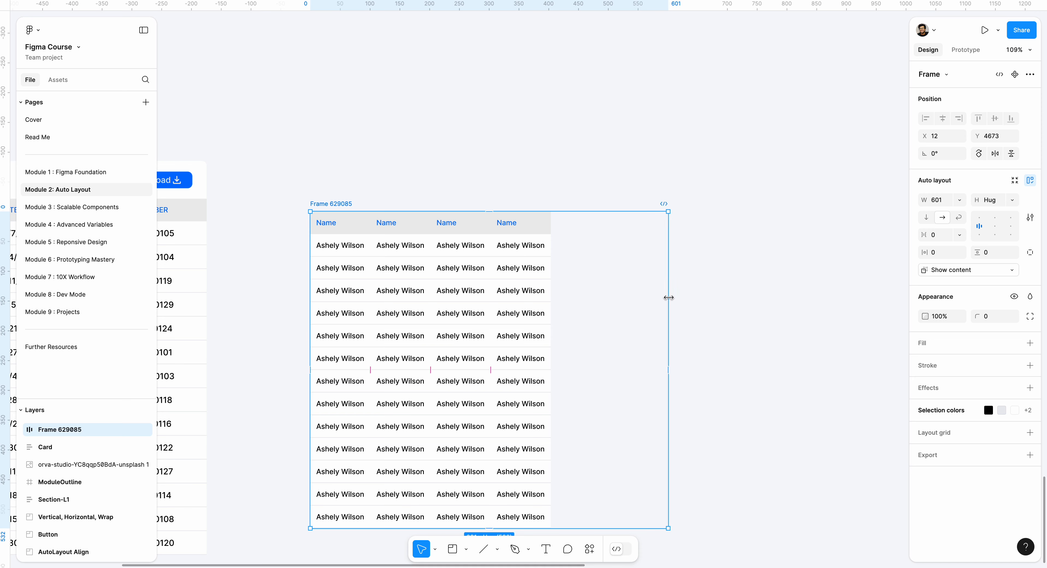
pyautogui.hotkey('ctrl', 'z')
pyautogui.hscroll(-11, 405, 184)
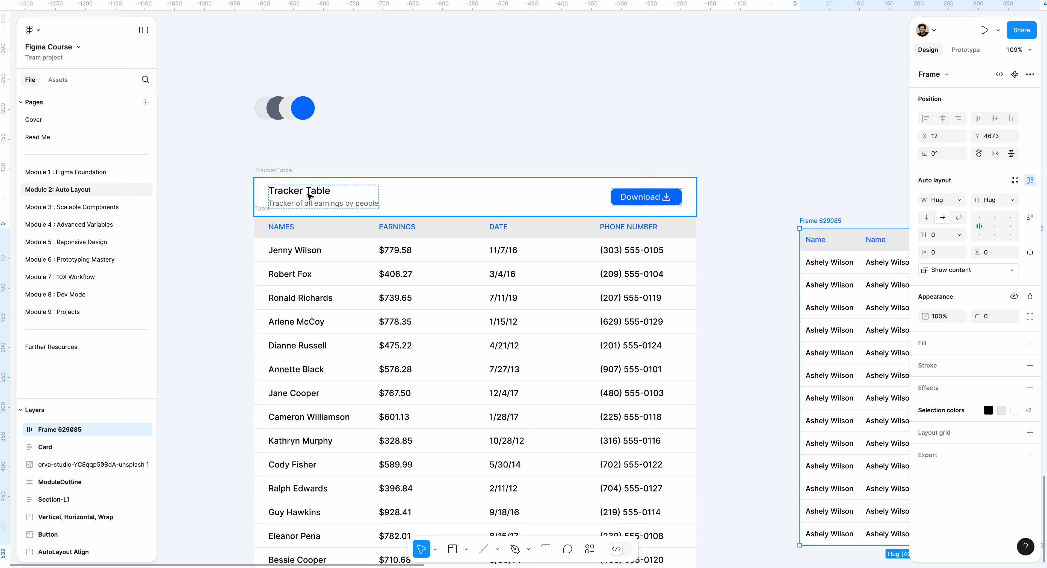
# Add the text "Tracker Table" on the canvas above the new four-column table
pyautogui.hscroll(5, 630, 194)
pyautogui.scroll(5, 640, 205)
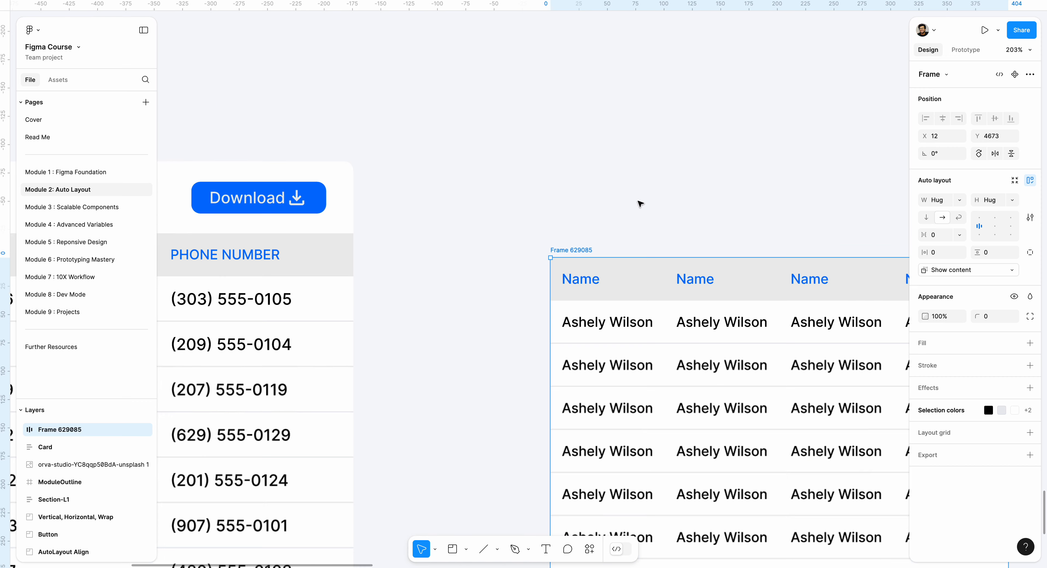
pyautogui.press('t')
pyautogui.click(598, 200)
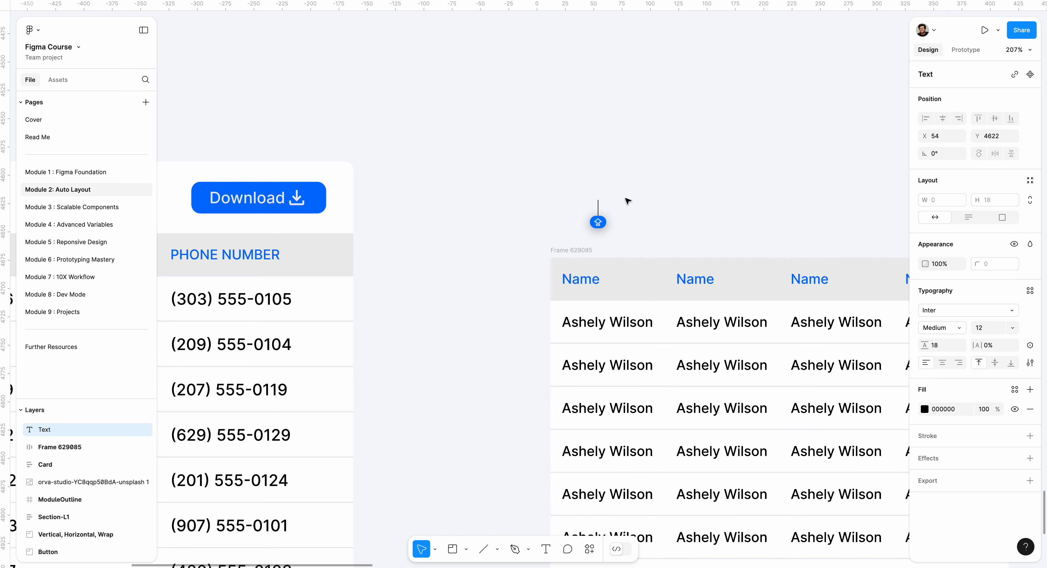
pyautogui.write('TRSAC')
pyautogui.press('BackSpace')
pyautogui.press('BackSpace')
pyautogui.press('BackSpace')
pyautogui.press('BackSpace')
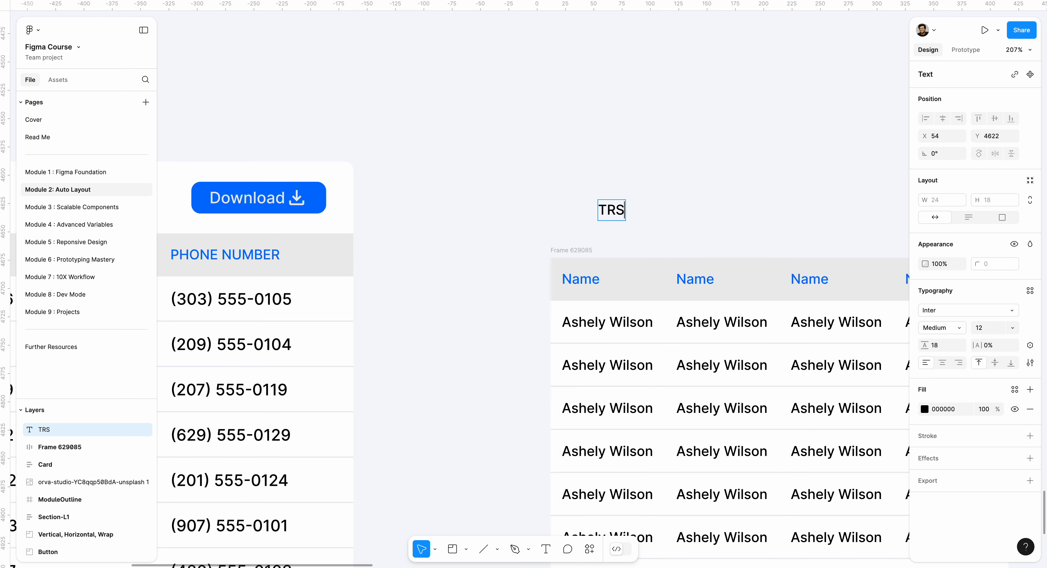
pyautogui.press('BackSpace')
pyautogui.write('Trsac')
pyautogui.press('BackSpace')
pyautogui.press('BackSpace')
pyautogui.press('BackSpace')
pyautogui.write('acker')
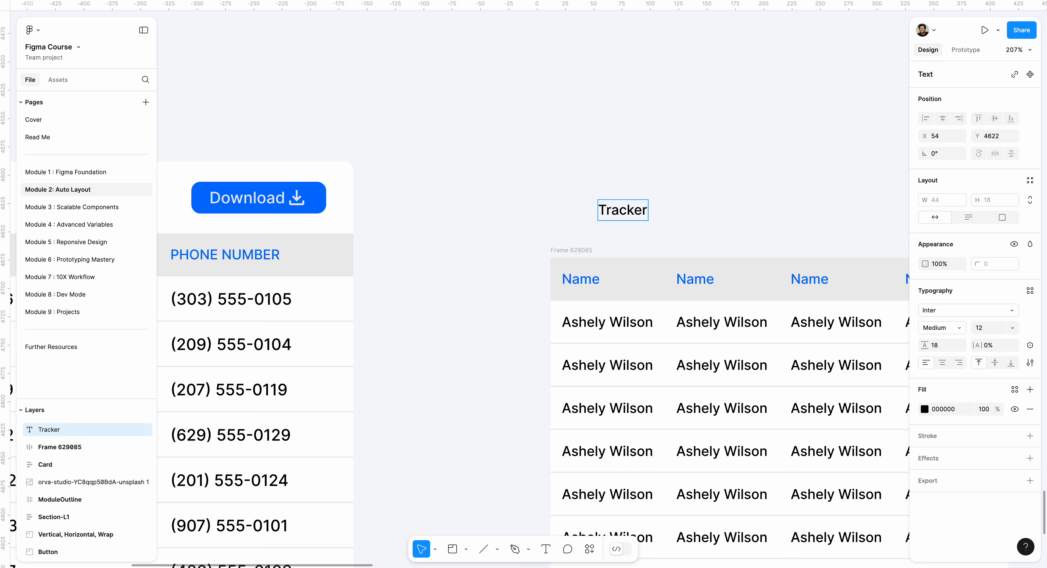
pyautogui.write(' Table')
pyautogui.press('Escape')
pyautogui.press('Escape')
# Copy the subtitle text "Tracker of all earnings by people" from the original tracker table's header
pyautogui.scroll(-5, 619, 152)
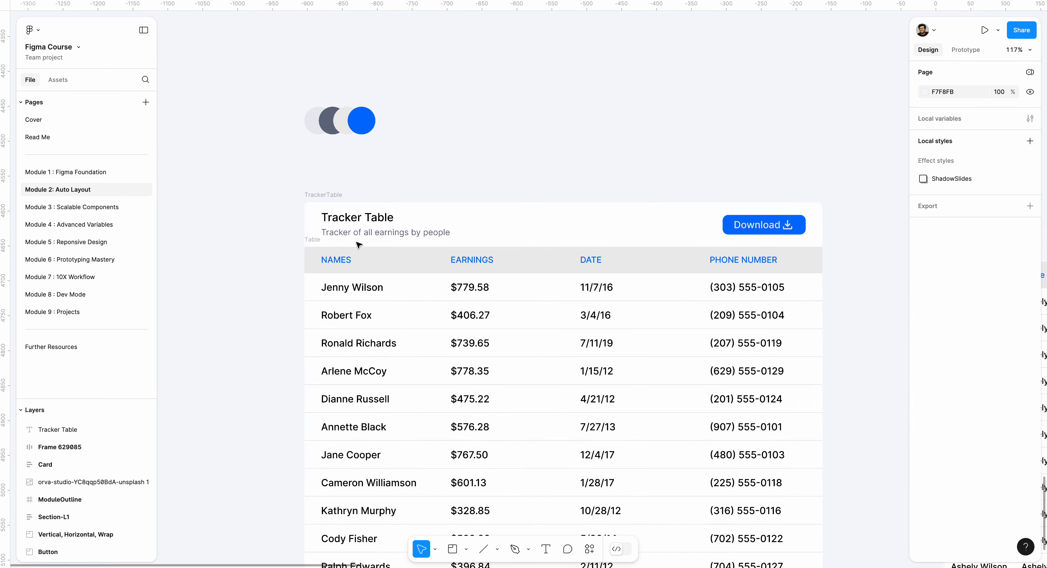
pyautogui.scroll(5, 357, 244)
pyautogui.doubleClick(354, 226)
pyautogui.click(376, 226)
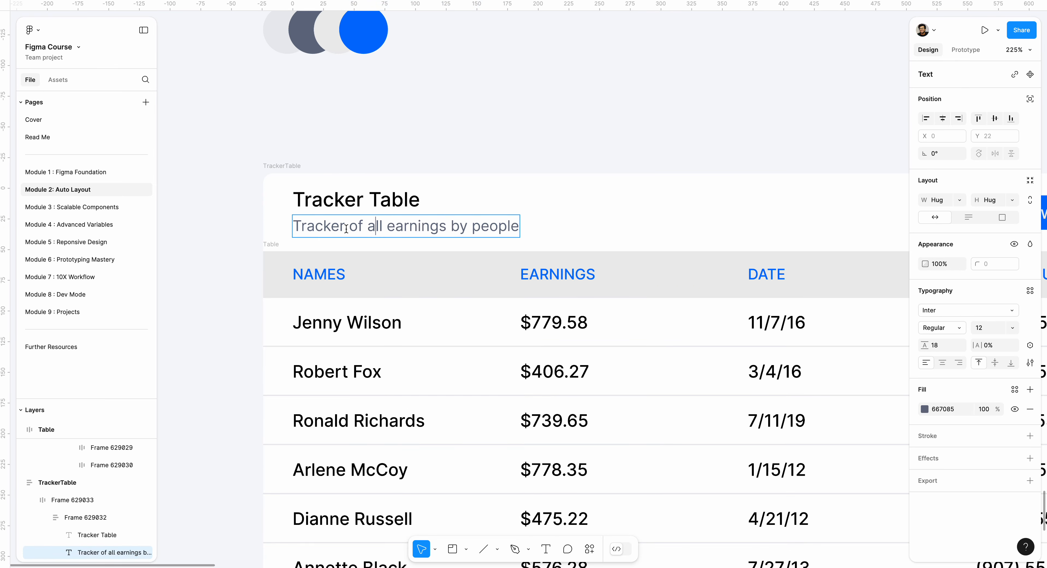
pyautogui.tripleClick(346, 229)
pyautogui.rightClick(346, 229)
pyautogui.click(362, 234)
# Paste the subtitle above the new table and arrange it directly beneath the Tracker Table title, roughly left-aligned
pyautogui.scroll(-5, 360, 233)
pyautogui.hscroll(5, 362, 233)
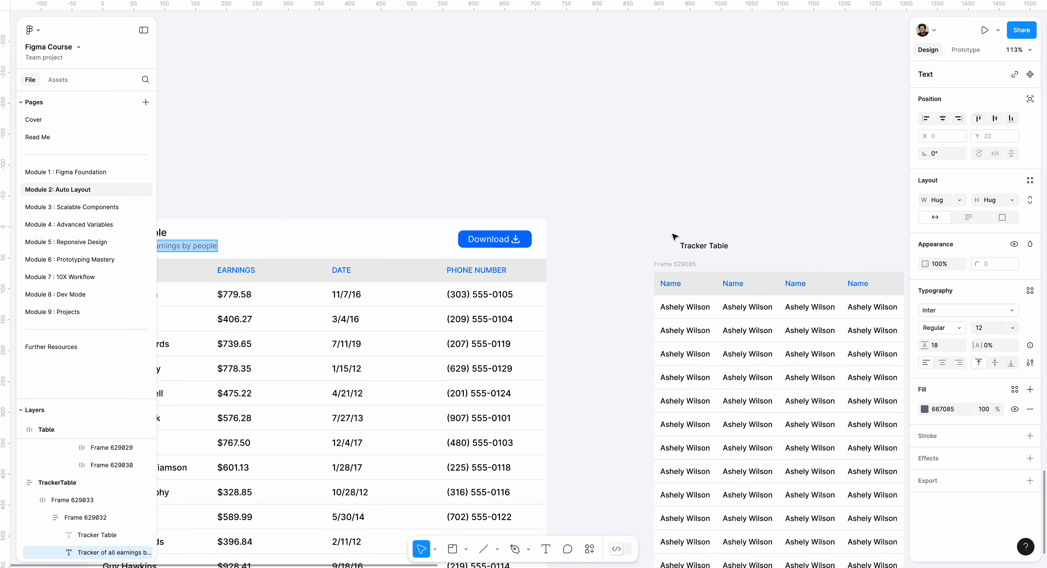
pyautogui.scroll(5, 725, 243)
pyautogui.click(647, 284)
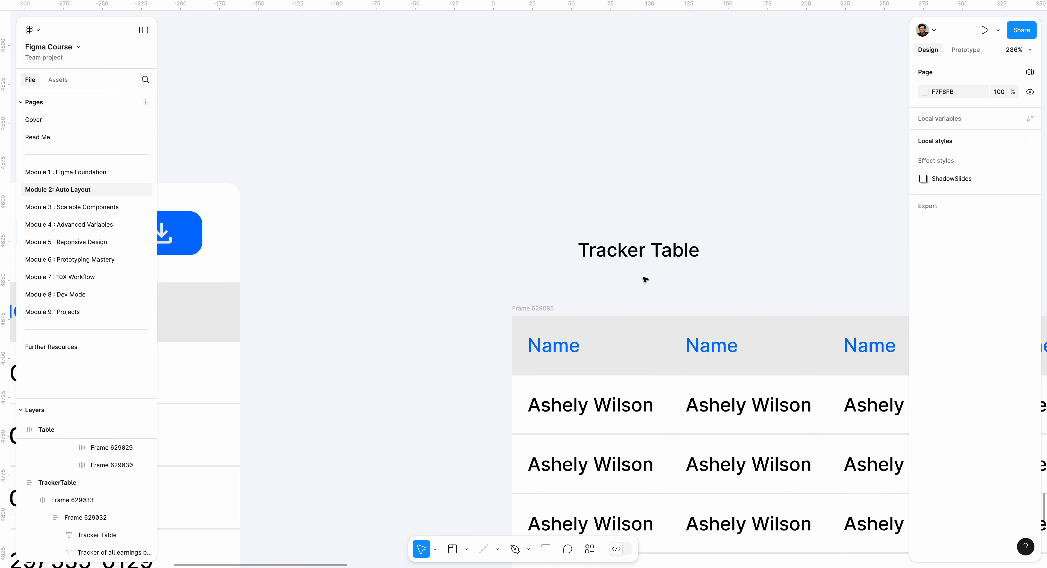
pyautogui.hotkey('ctrl', 'v')
pyautogui.moveTo(587, 290); pyautogui.dragTo(708, 288)
pyautogui.moveTo(646, 252); pyautogui.dragTo(565, 248)
# Wrap the Tracker Table title and its subtitle together in a vertical auto layout frame
pyautogui.click(587, 287)
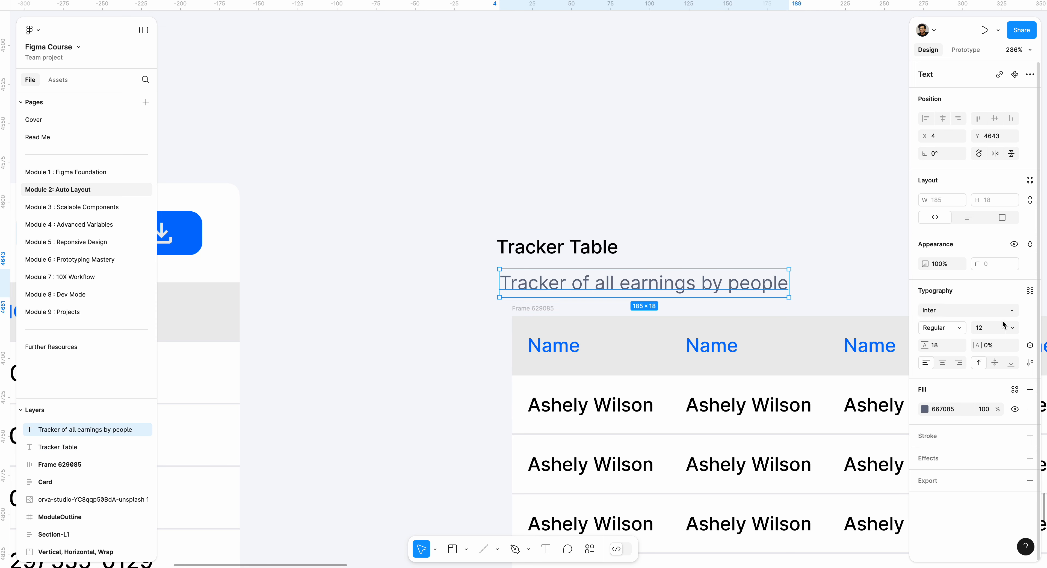
pyautogui.keyDown('shift'); pyautogui.click(569, 251); pyautogui.keyUp('shift')
pyautogui.hotkey('shift', 'a')
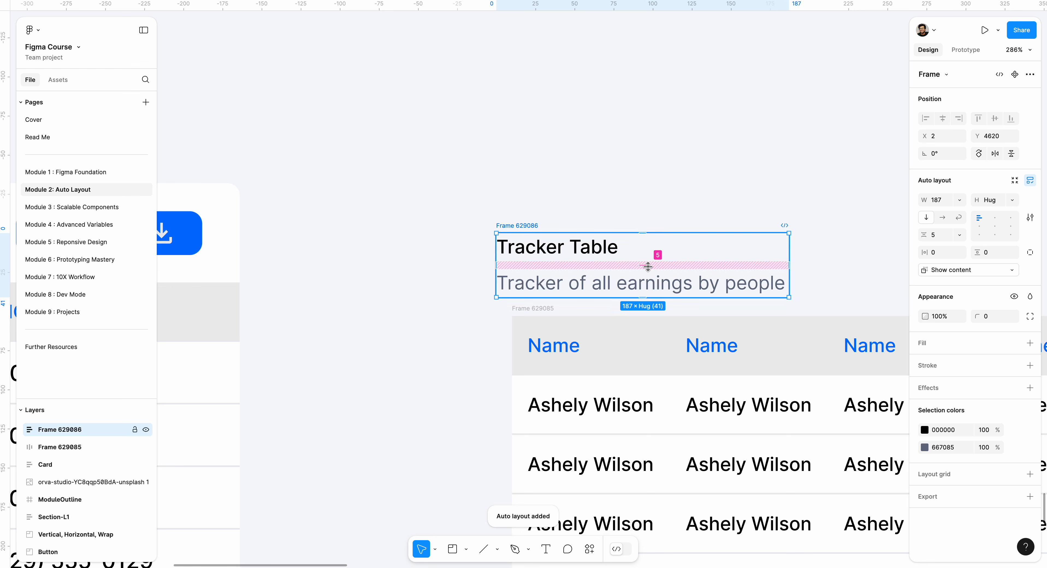
# Set the gap between title and subtitle to 0 and move their frame flush with the new table's left edge
pyautogui.click(645, 265)
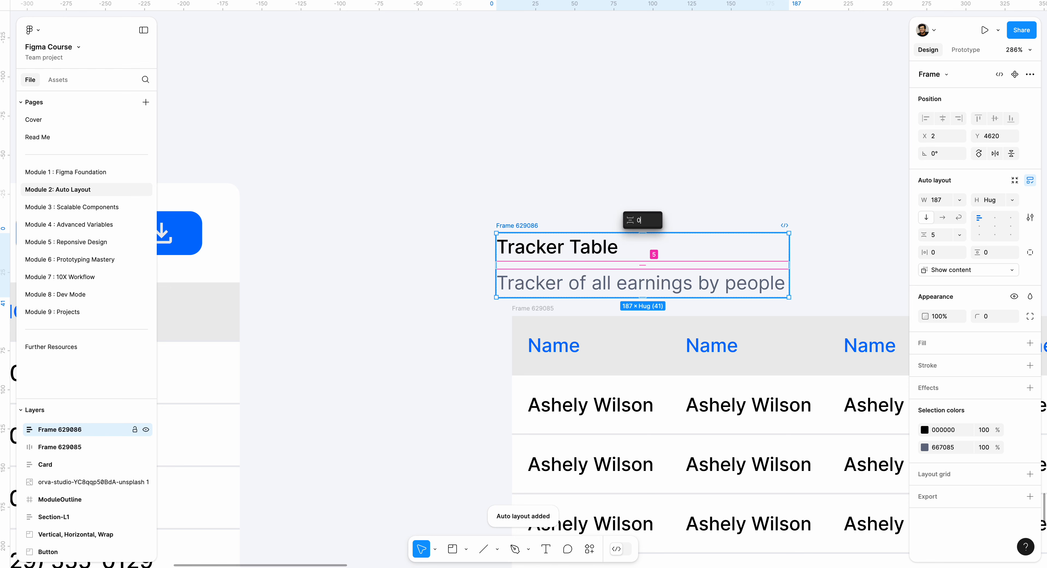
pyautogui.write('0')
pyautogui.press('Return')
pyautogui.click(762, 210)
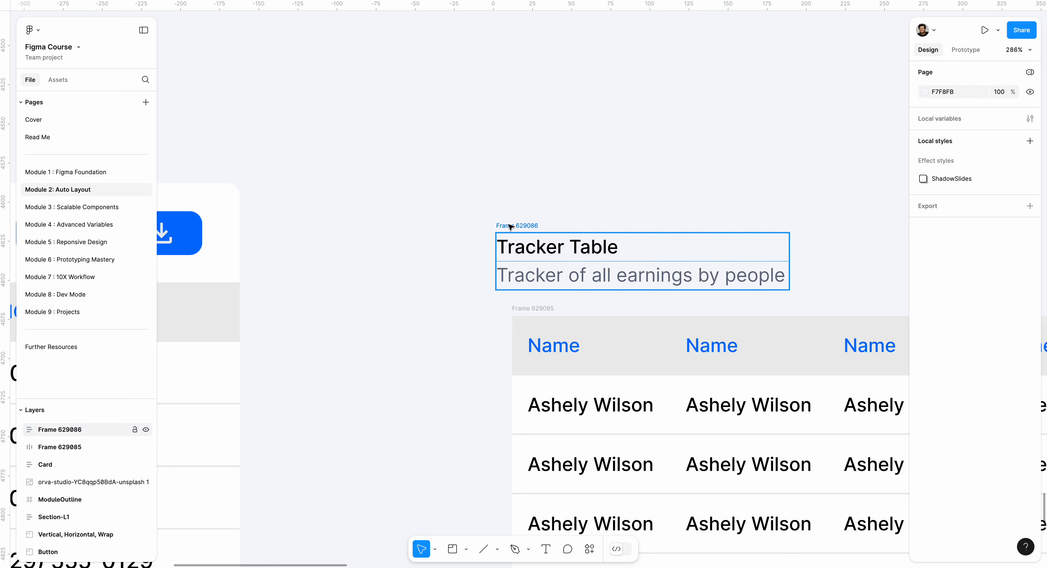
pyautogui.moveTo(510, 226); pyautogui.dragTo(532, 226)
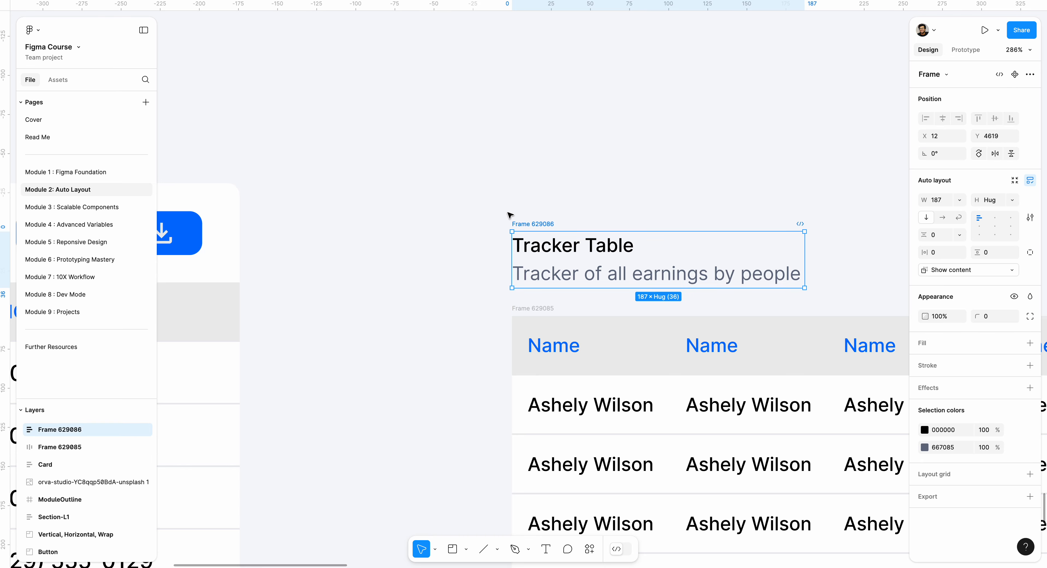
pyautogui.press('Escape')
# Copy the blue Download button from the original tracker table's header
pyautogui.scroll(-5, 510, 219)
pyautogui.hscroll(-5, 468, 252)
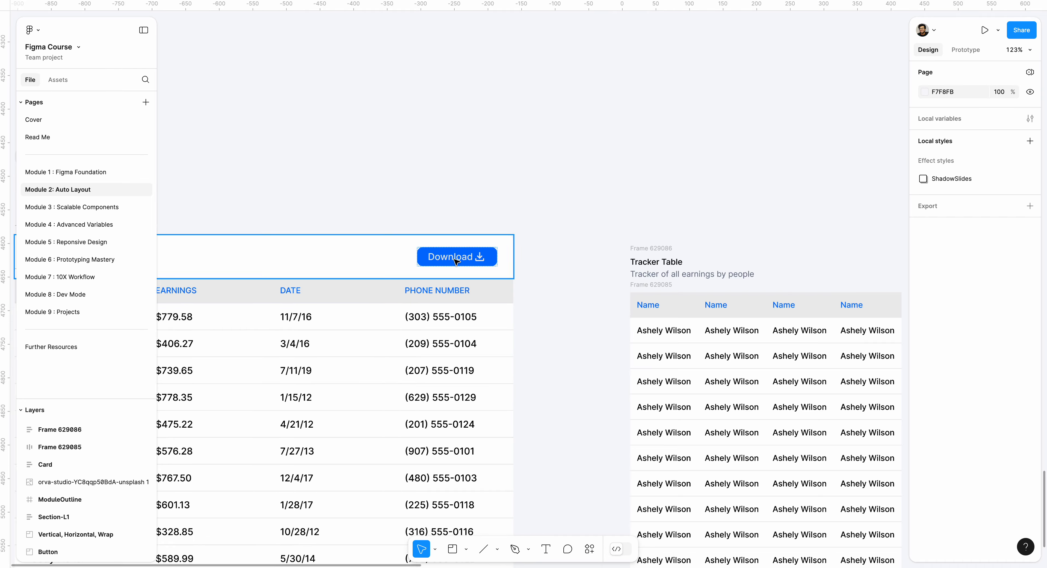
pyautogui.click(456, 257)
pyautogui.scroll(4, 457, 261)
pyautogui.rightClick(457, 260)
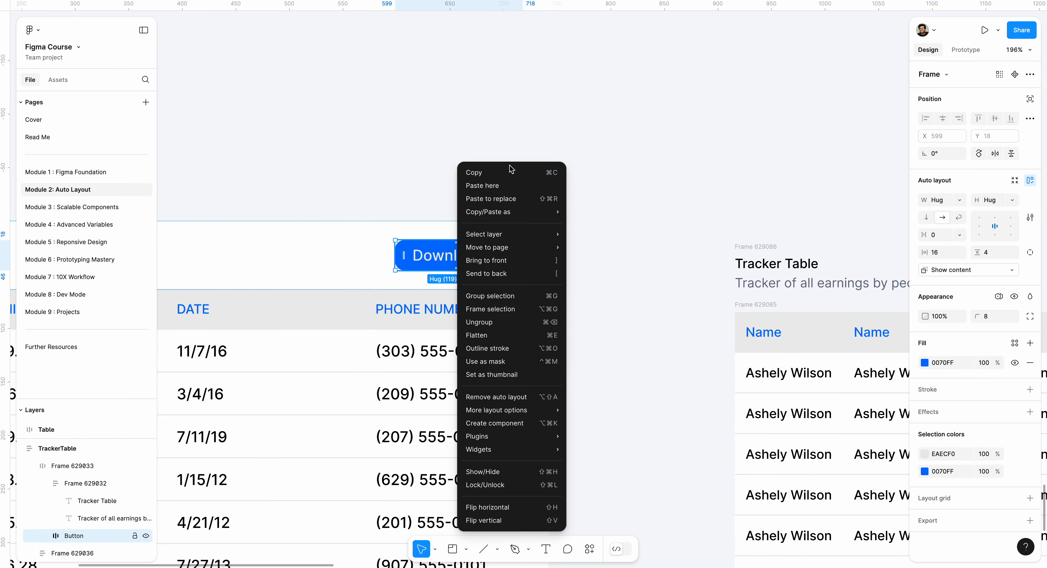
pyautogui.click(473, 173)
# Paste the Download button and move the copy above the new table's right end, level with the title text
pyautogui.scroll(-4, 418, 230)
pyautogui.hscroll(4, 528, 244)
pyautogui.scroll(3, 646, 256)
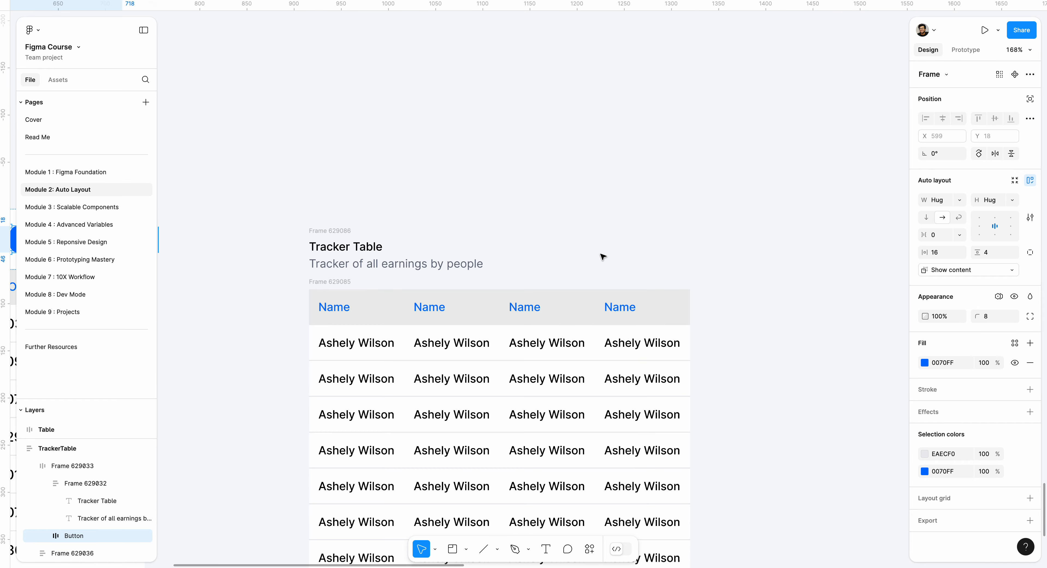
pyautogui.press('Escape')
pyautogui.hotkey('ctrl', 'v')
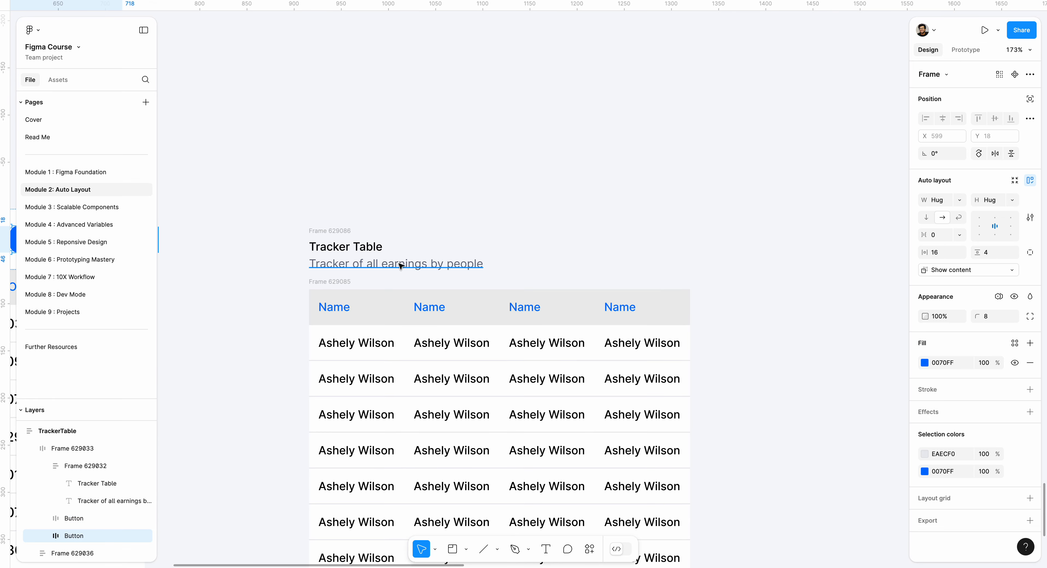
pyautogui.hscroll(-3, 334, 273)
pyautogui.moveTo(185, 254); pyautogui.dragTo(752, 273)
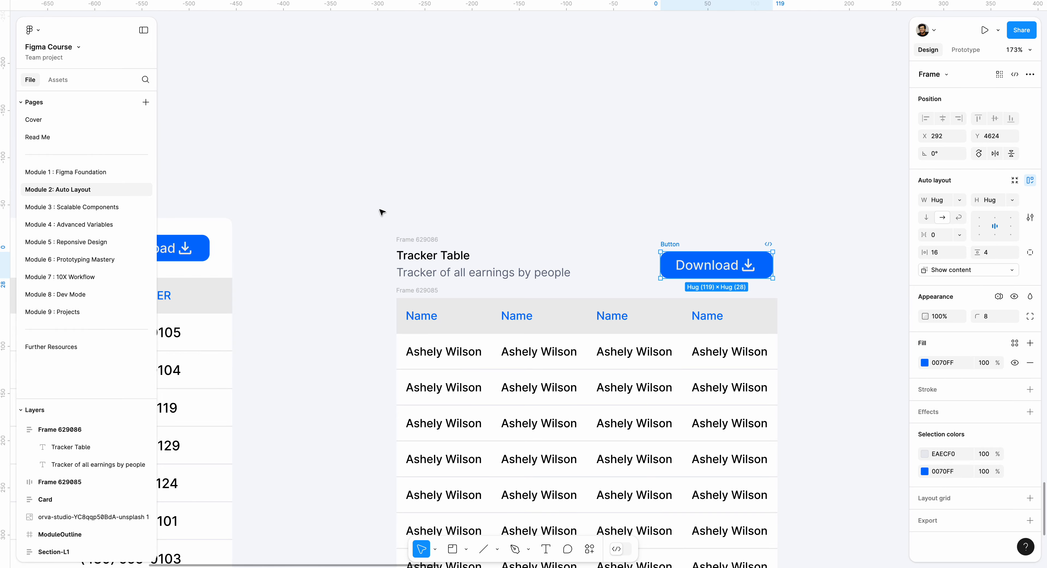
# Wrap the title text frame and the Download button together in a horizontal auto layout frame and select it
pyautogui.click(381, 214)
pyautogui.moveTo(469, 248); pyautogui.dragTo(779, 294)
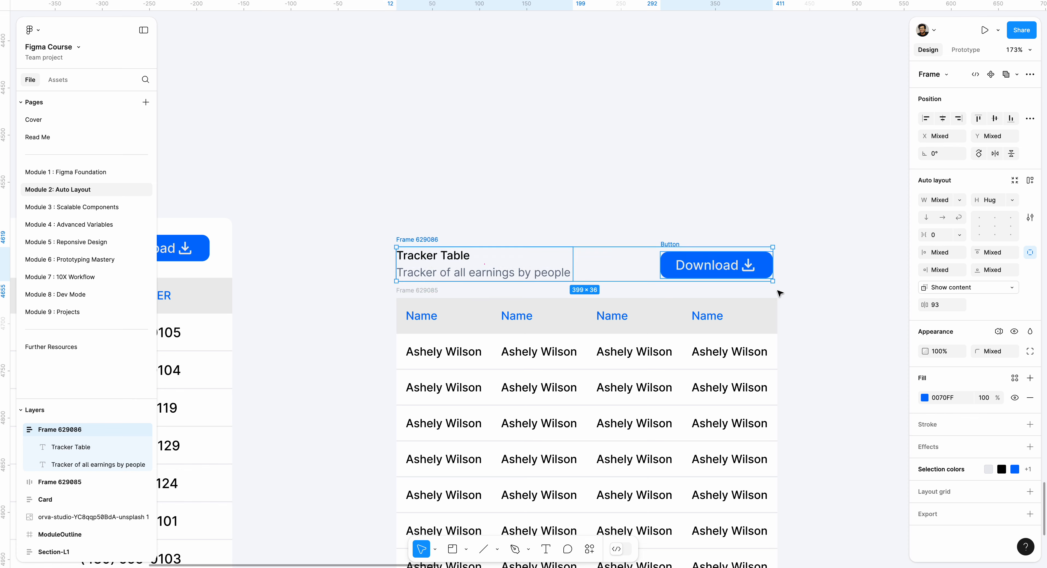
pyautogui.hotkey('shift', 'a')
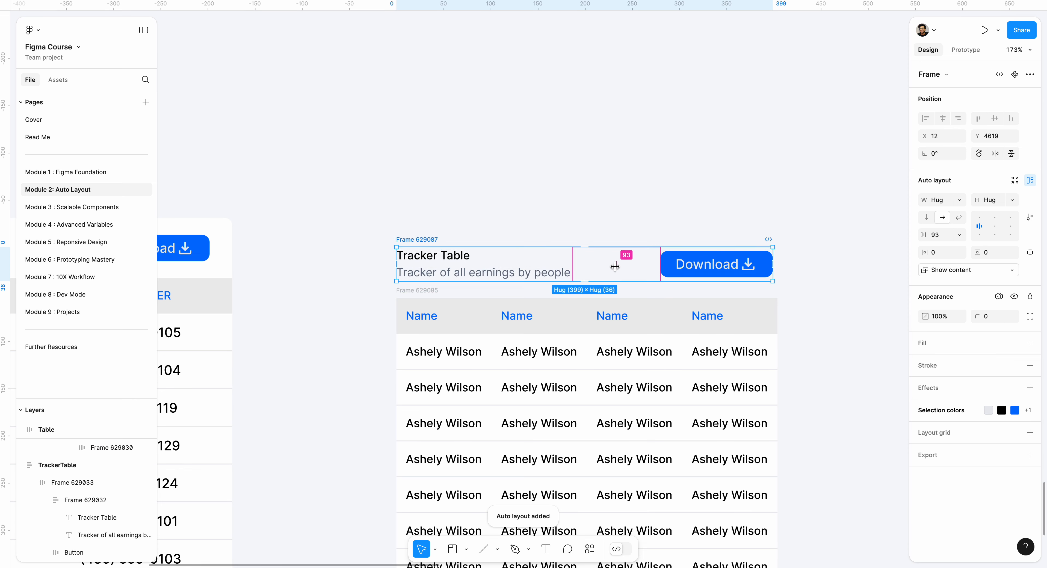
pyautogui.press('Escape')
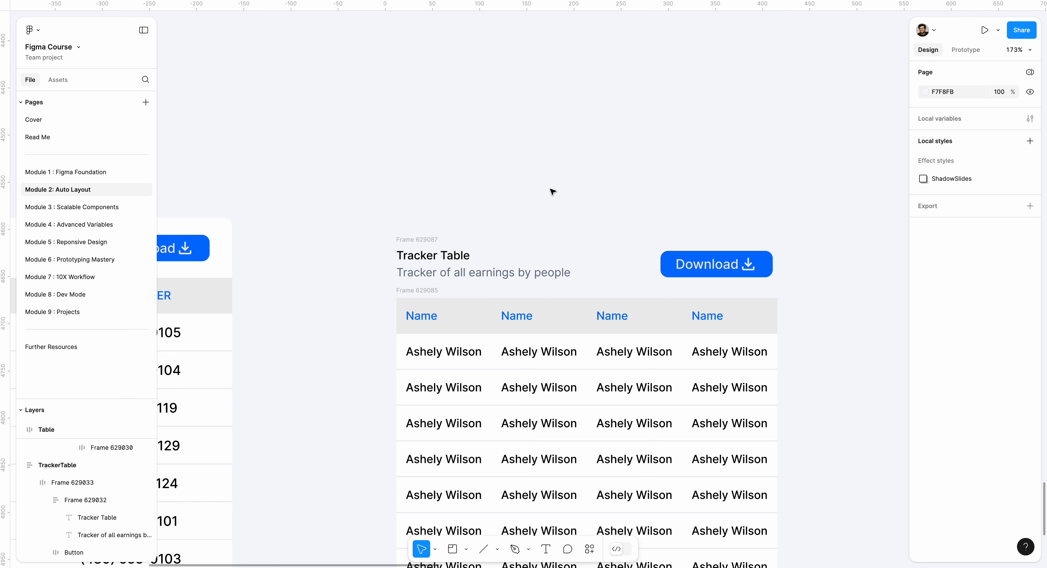
pyautogui.click(425, 238)
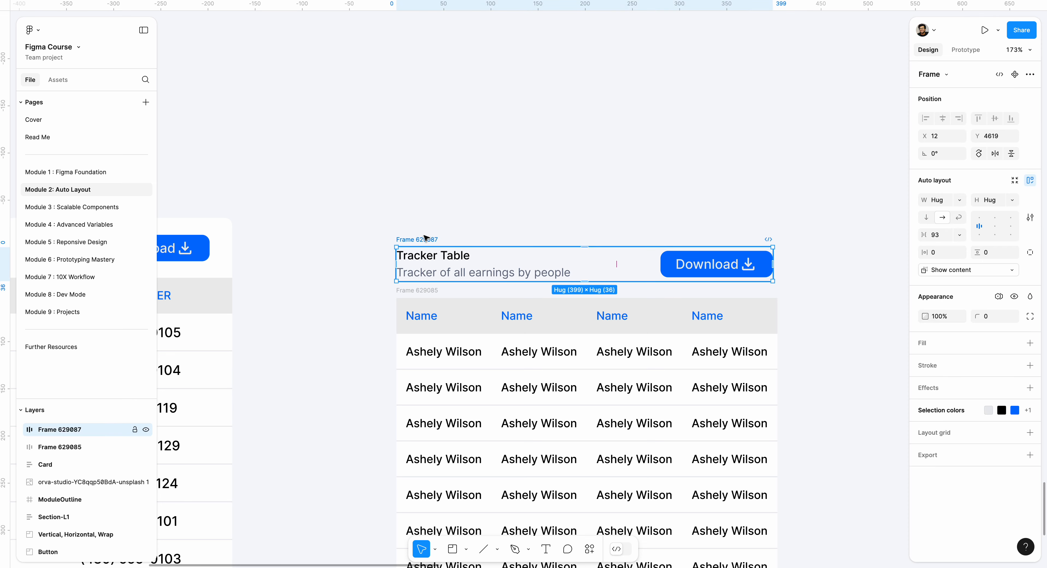
# Give the header frame a white FFFFFF fill and set its horizontal padding to 8
pyautogui.hotkey('shift', 'a')
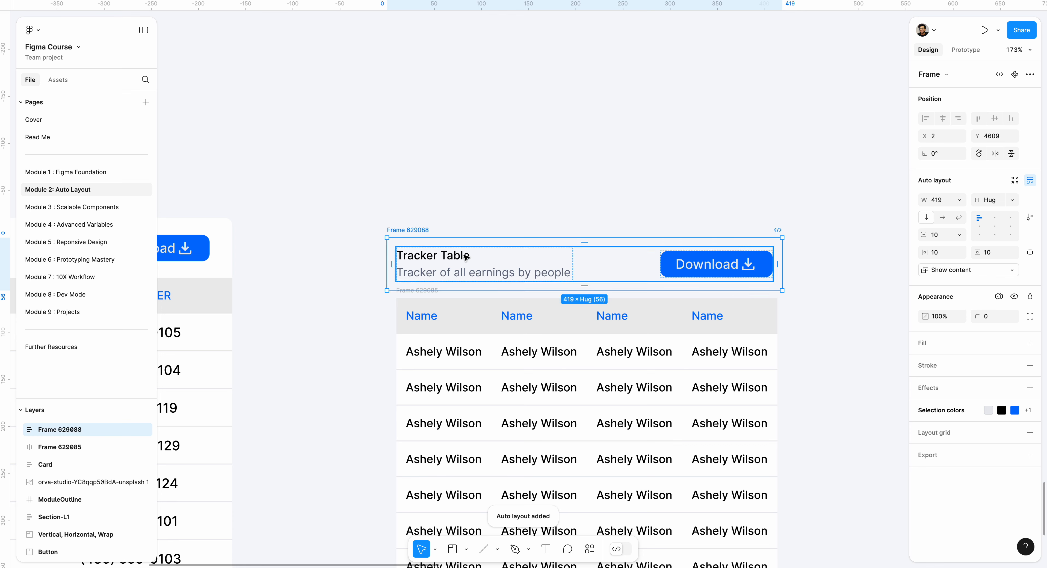
pyautogui.hotkey('ctrl', 'z')
pyautogui.click(930, 346)
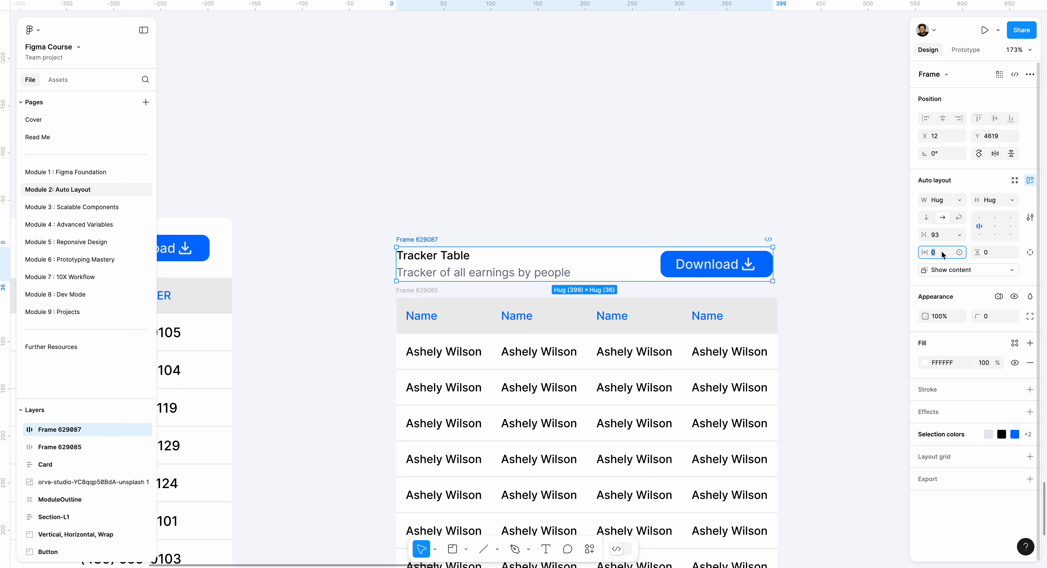
pyautogui.write('16')
pyautogui.press('Return')
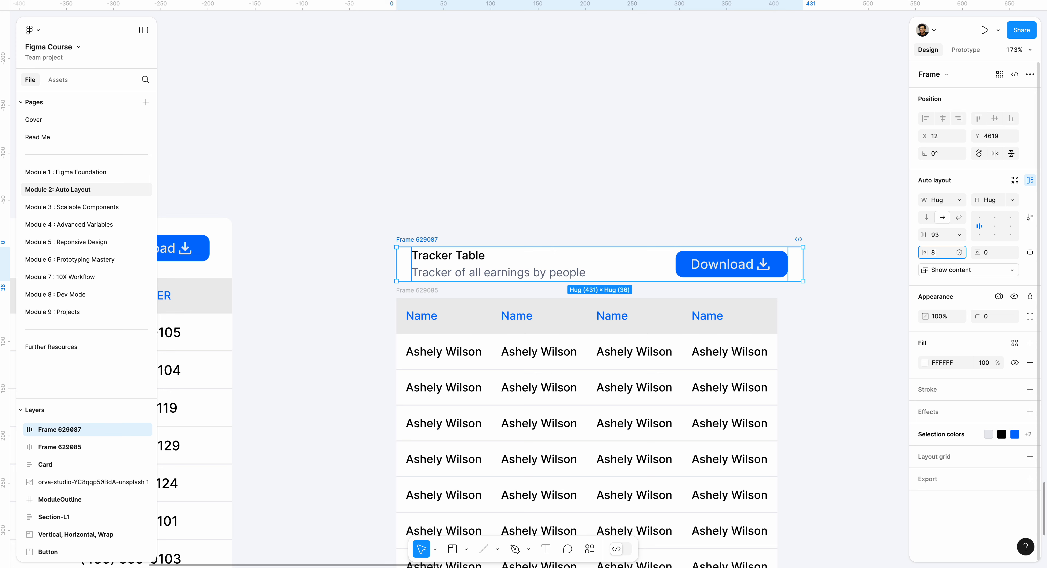
pyautogui.press('Return')
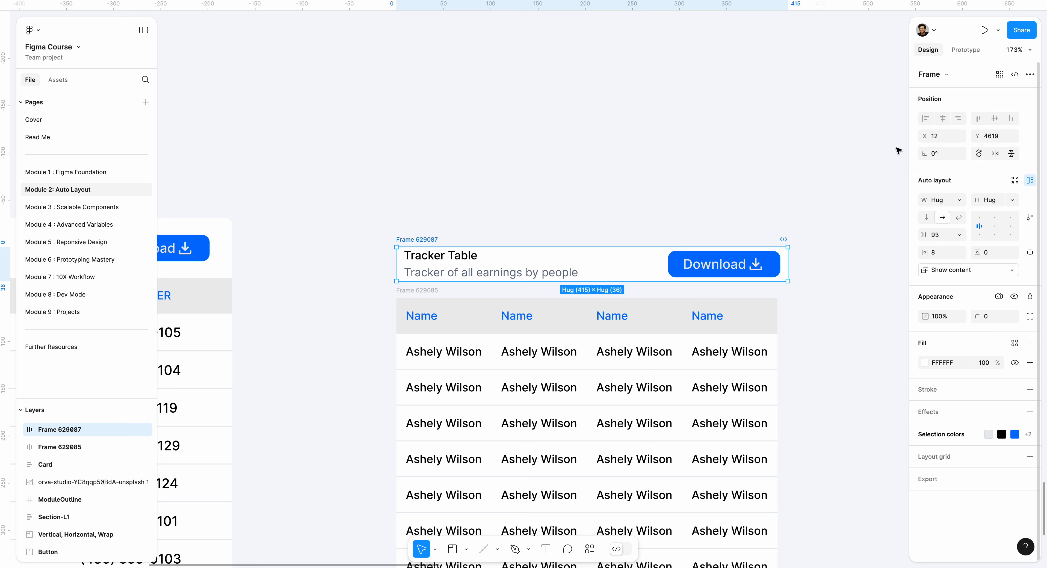
pyautogui.click(592, 174)
pyautogui.scroll(-2, 586, 172)
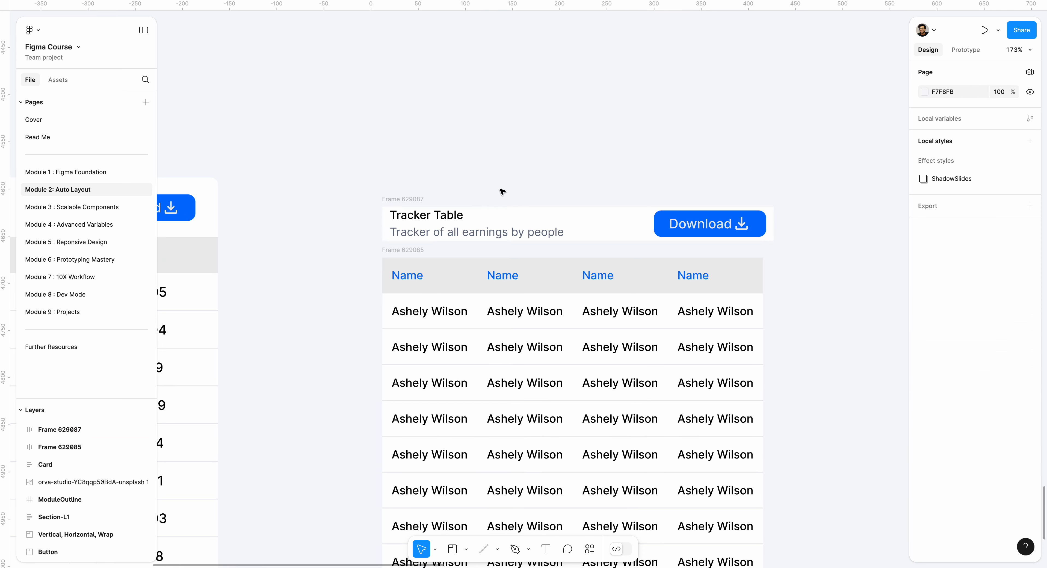
# Set the header frame's vertical padding to 8
pyautogui.scroll(3, 412, 200)
pyautogui.click(403, 203)
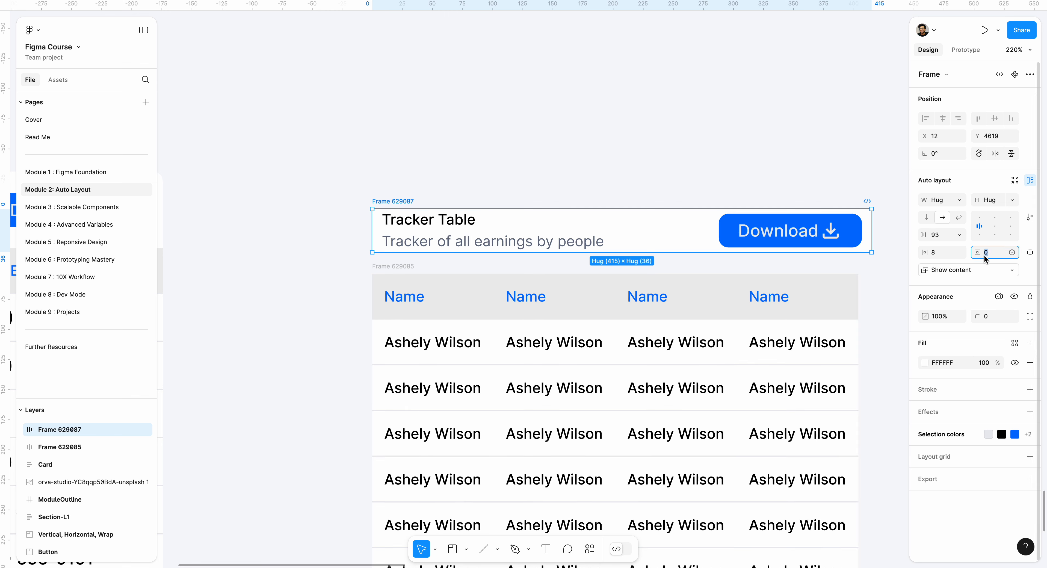
pyautogui.write('16')
pyautogui.press('Return')
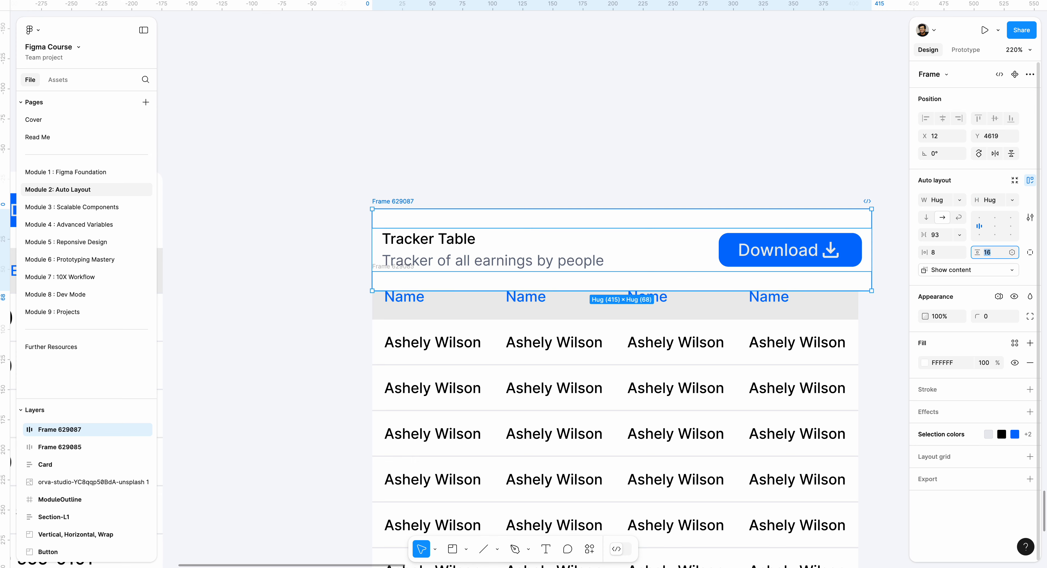
pyautogui.write('8')
pyautogui.press('Return')
pyautogui.click(617, 181)
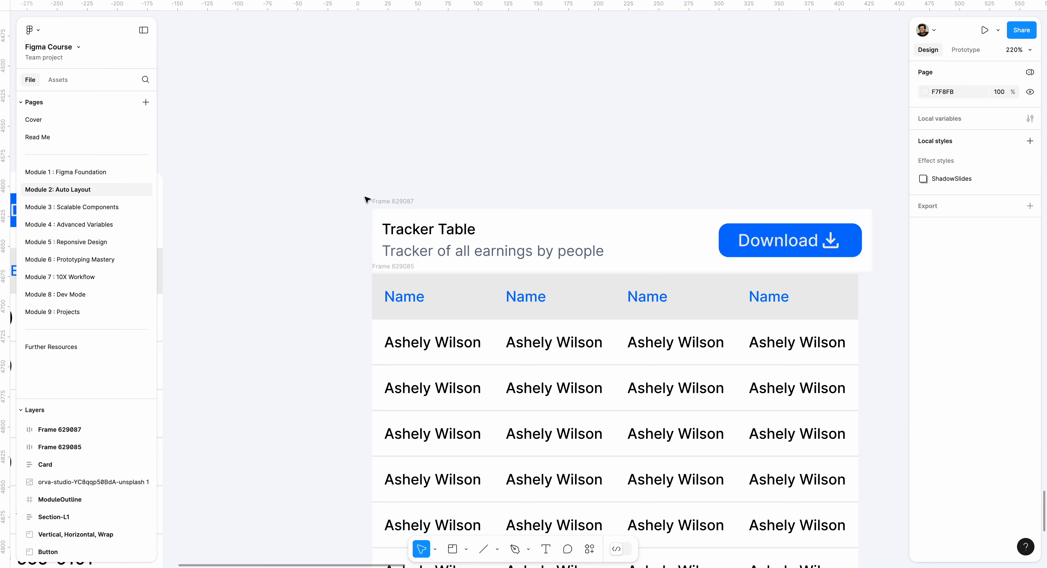
# Move the header frame up clear of the table and wrap both in a vertical auto layout frame with a gap of 0
pyautogui.moveTo(375, 201); pyautogui.dragTo(380, 179)
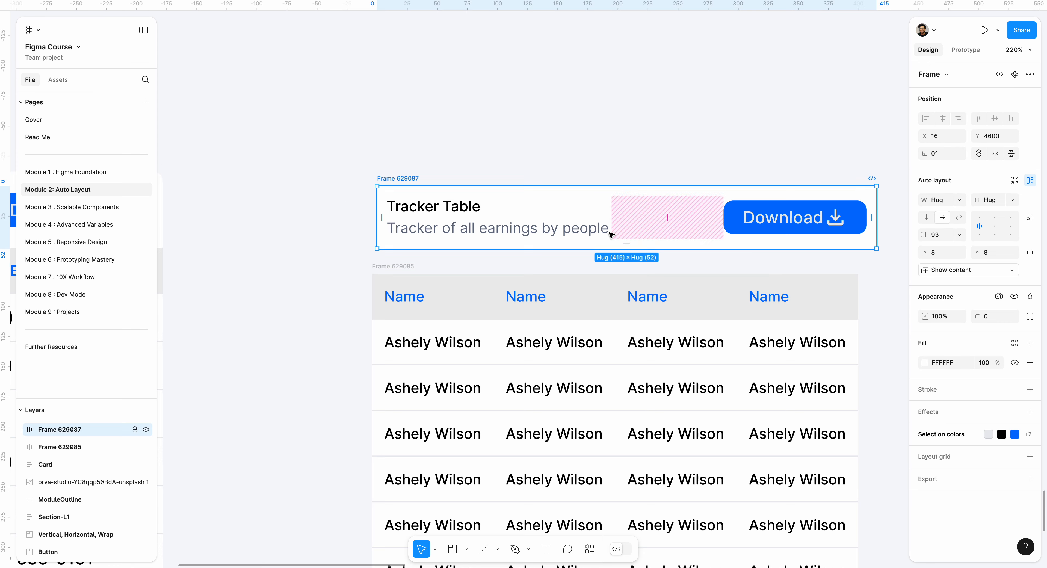
pyautogui.keyDown('shift'); pyautogui.click(400, 265); pyautogui.keyUp('shift')
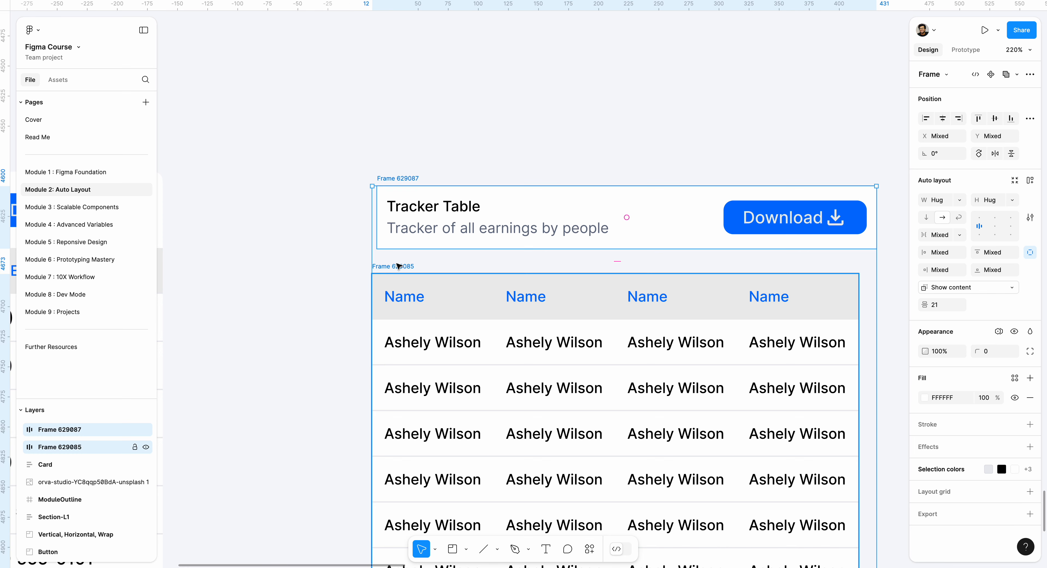
pyautogui.hotkey('shift', 'a')
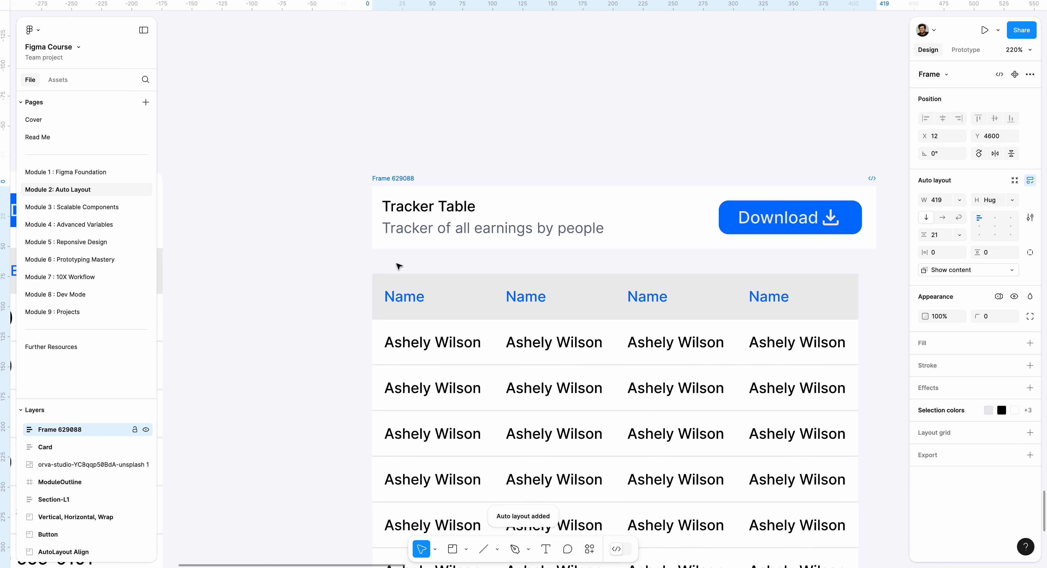
pyautogui.click(625, 260)
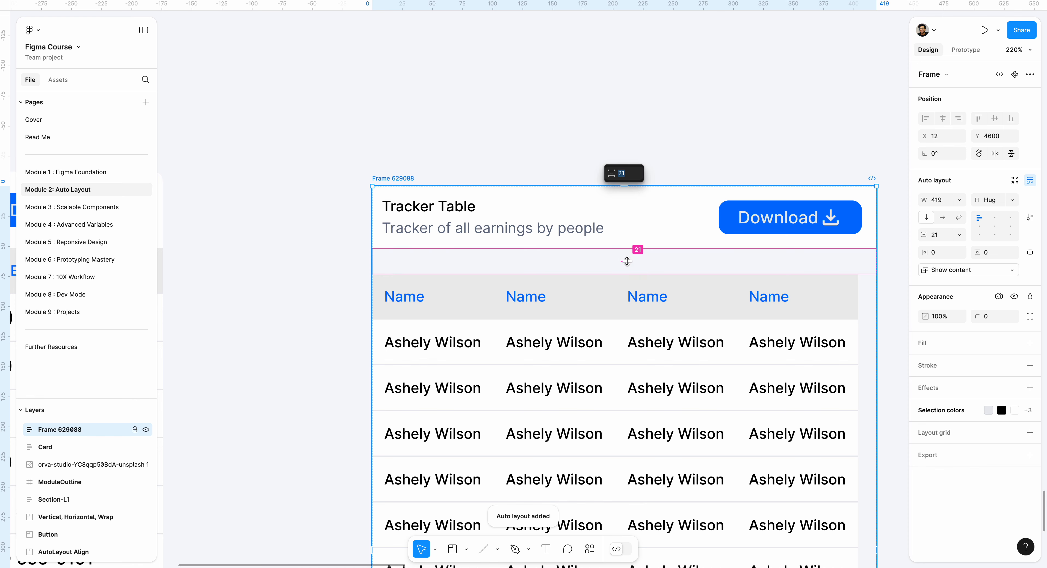
pyautogui.write('0')
pyautogui.press('Return')
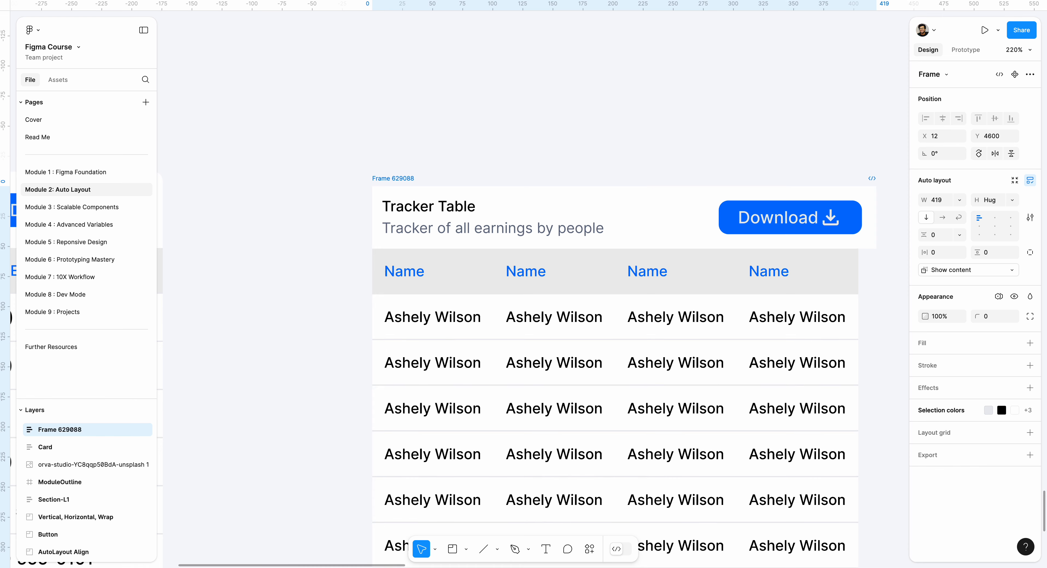
# Narrow the header frame to about 401 wide and set the gap between the title text and the Download button to Auto
pyautogui.moveTo(476, 93); pyautogui.dragTo(361, 59)
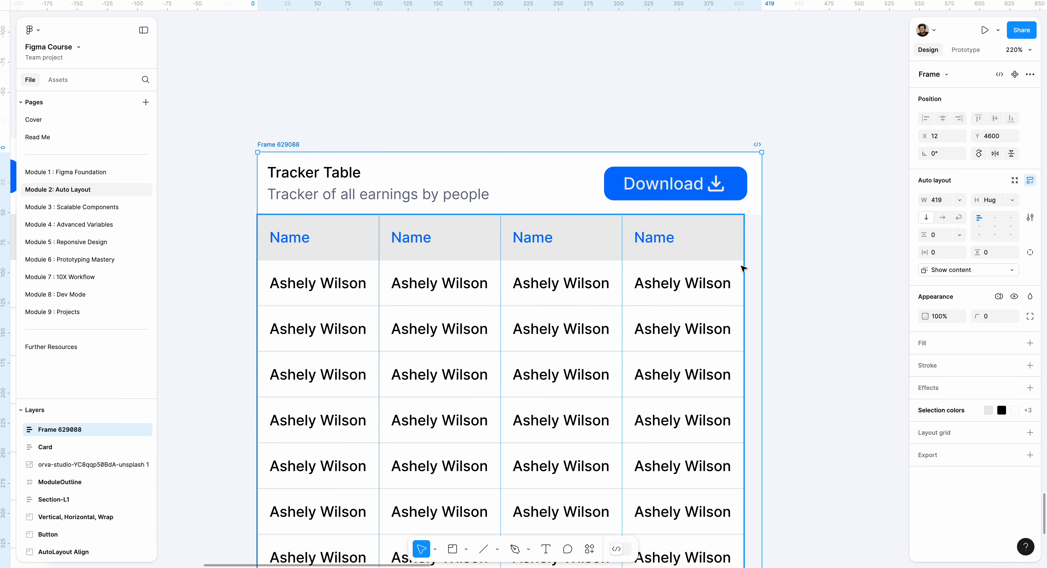
pyautogui.click(578, 190)
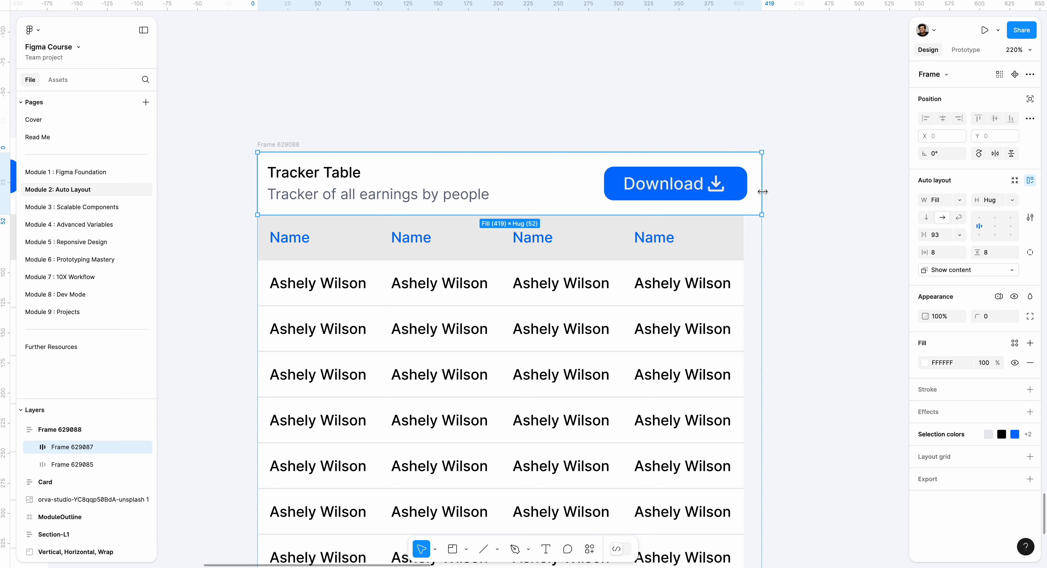
pyautogui.moveTo(762, 191); pyautogui.dragTo(740, 191)
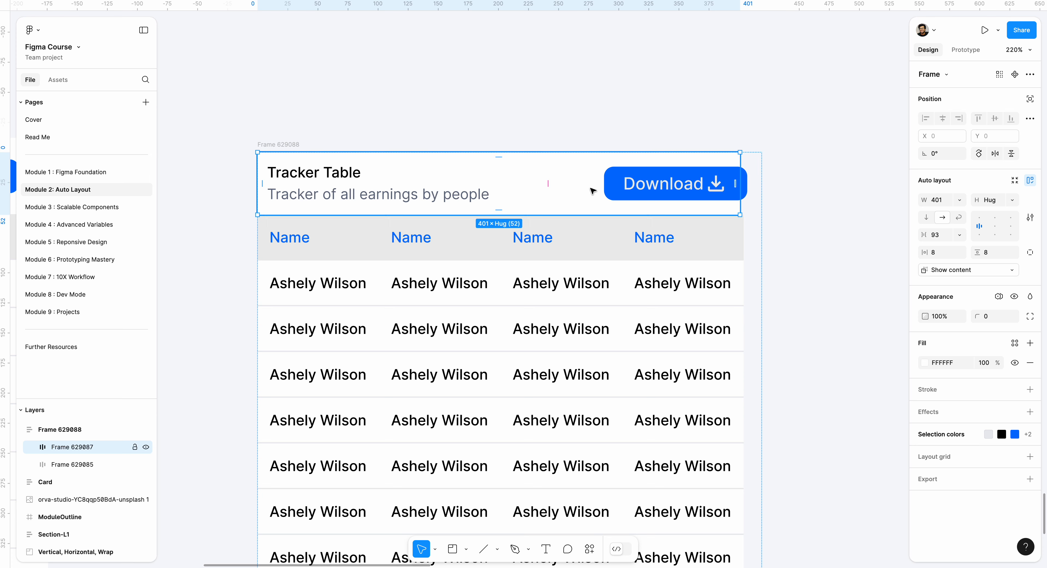
pyautogui.click(569, 191)
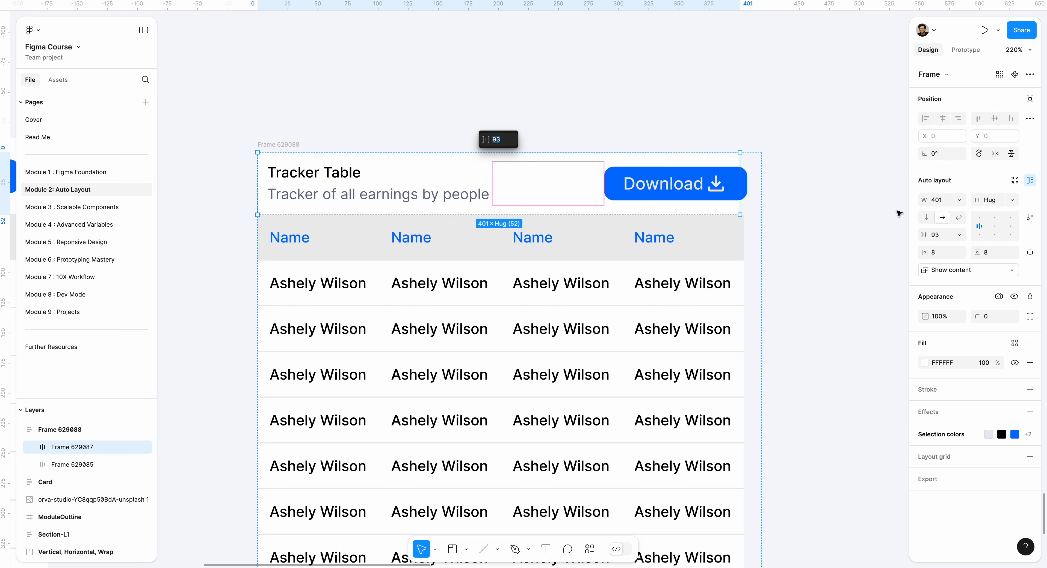
pyautogui.click(994, 227)
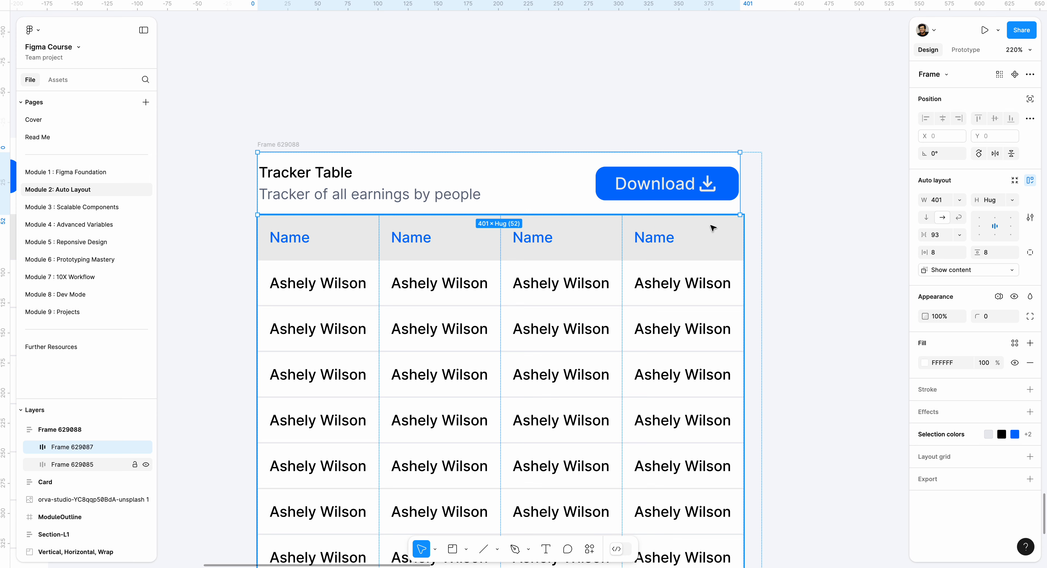
pyautogui.hotkey('ctrl', 'z')
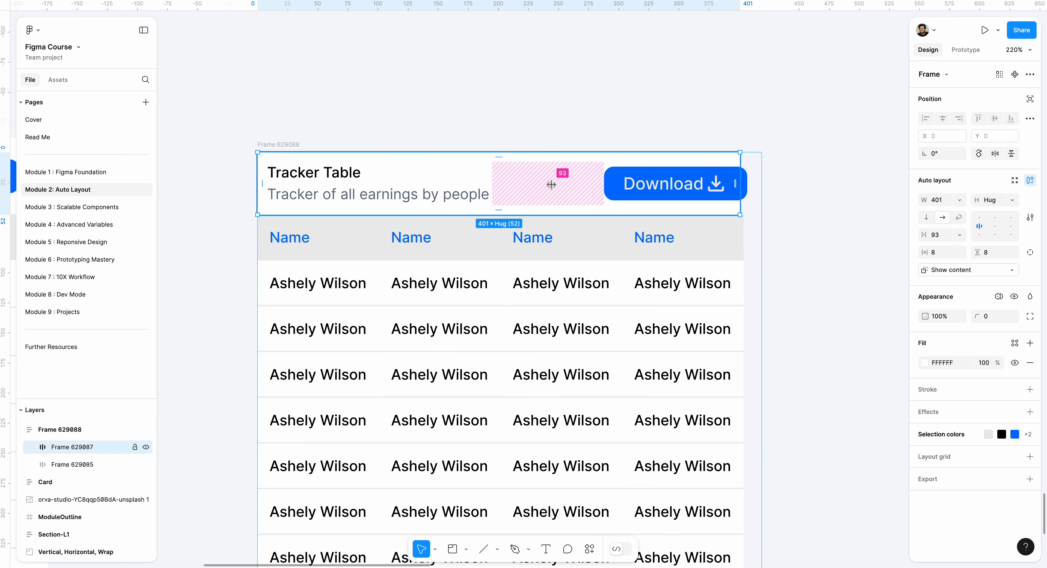
pyautogui.click(994, 227)
pyautogui.click(994, 228)
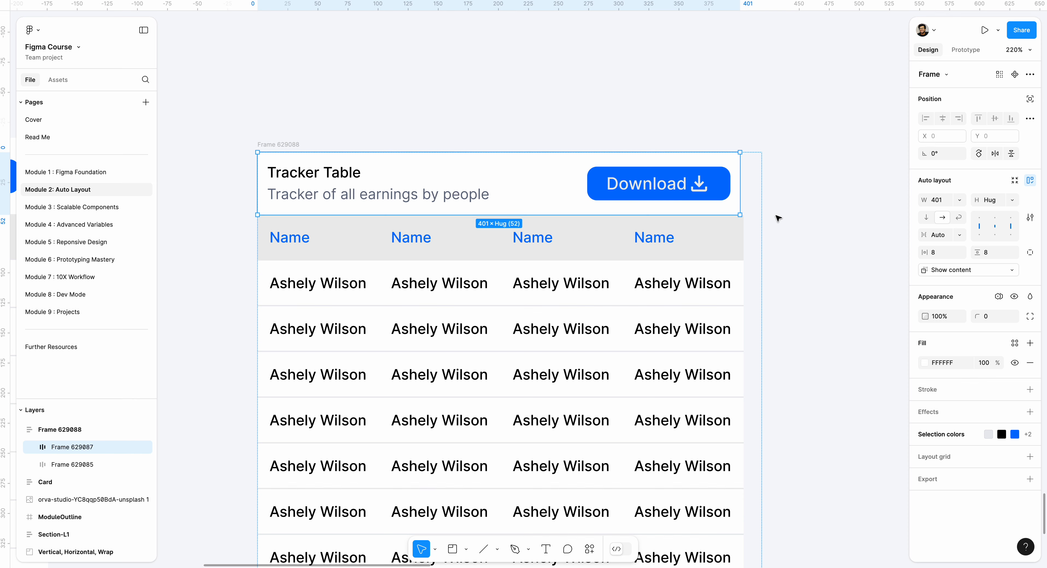
pyautogui.click(810, 226)
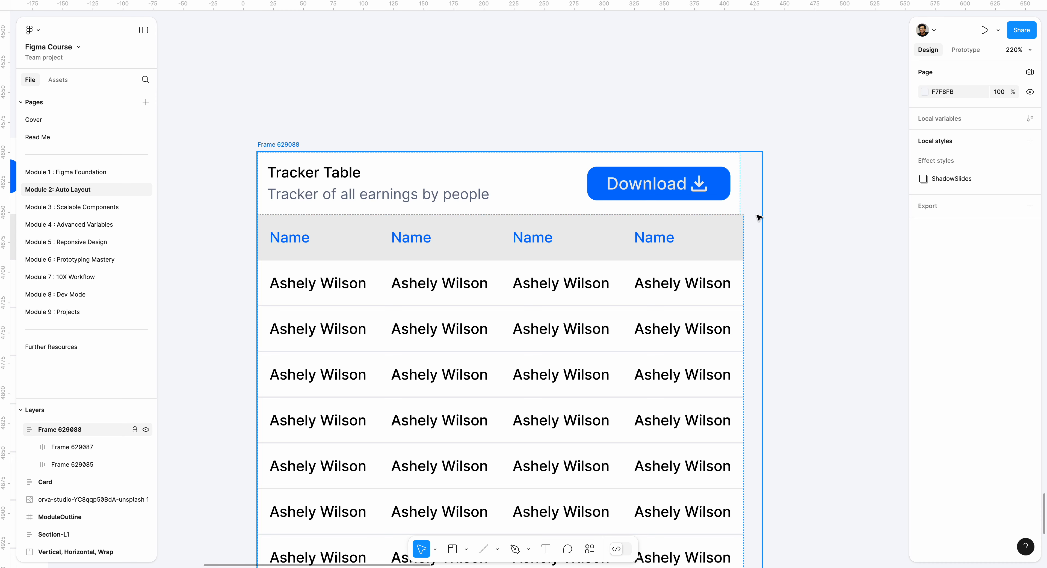
# Set the outer table frame's width to hug its contents
pyautogui.click(265, 144)
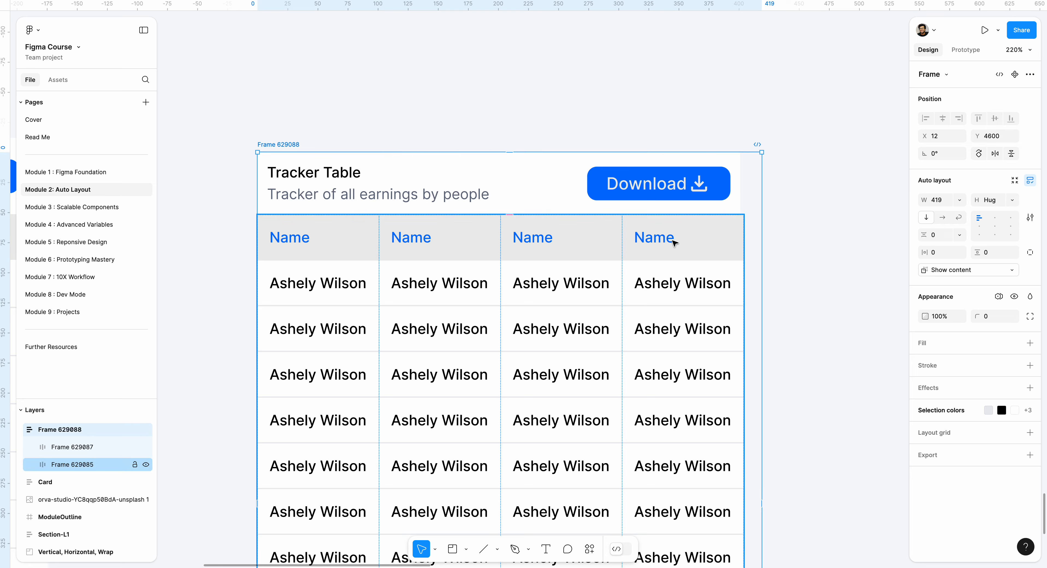
pyautogui.scroll(-5, 671, 240)
pyautogui.scroll(4, 741, 182)
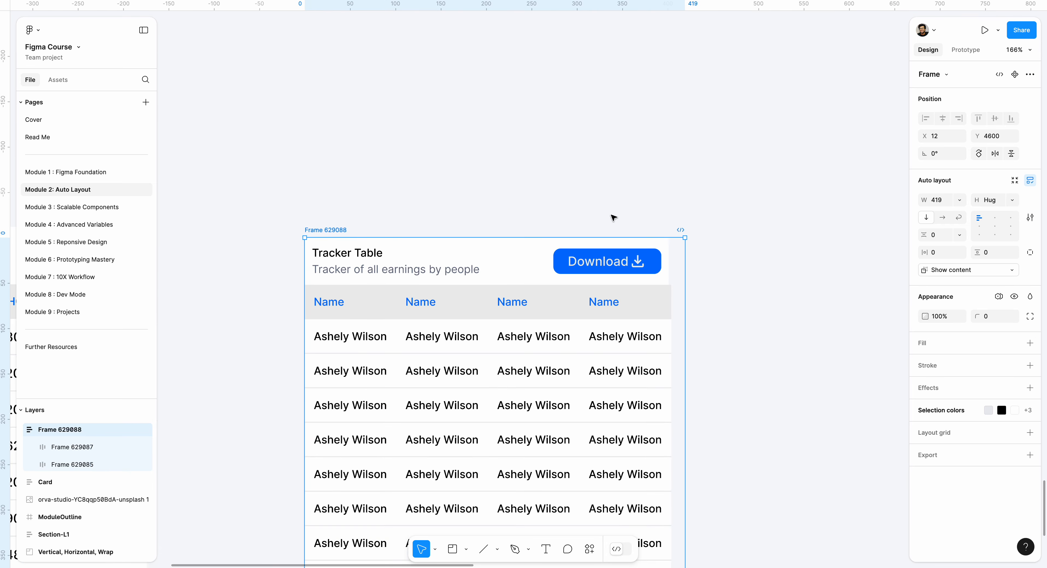
pyautogui.click(960, 201)
pyautogui.click(968, 214)
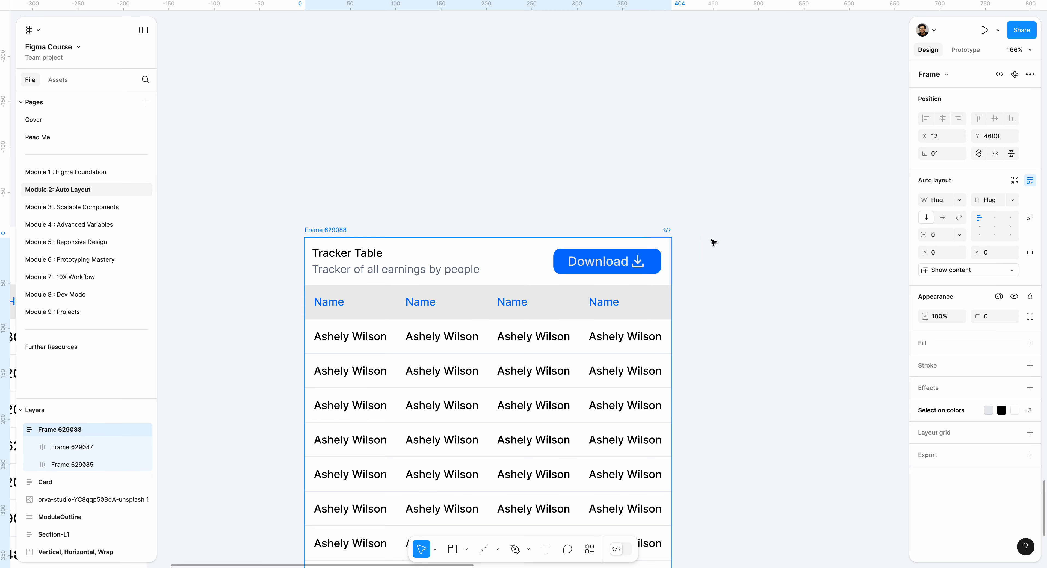
pyautogui.click(691, 249)
# Set the header frame's width to fill the outer table frame
pyautogui.scroll(5, 707, 236)
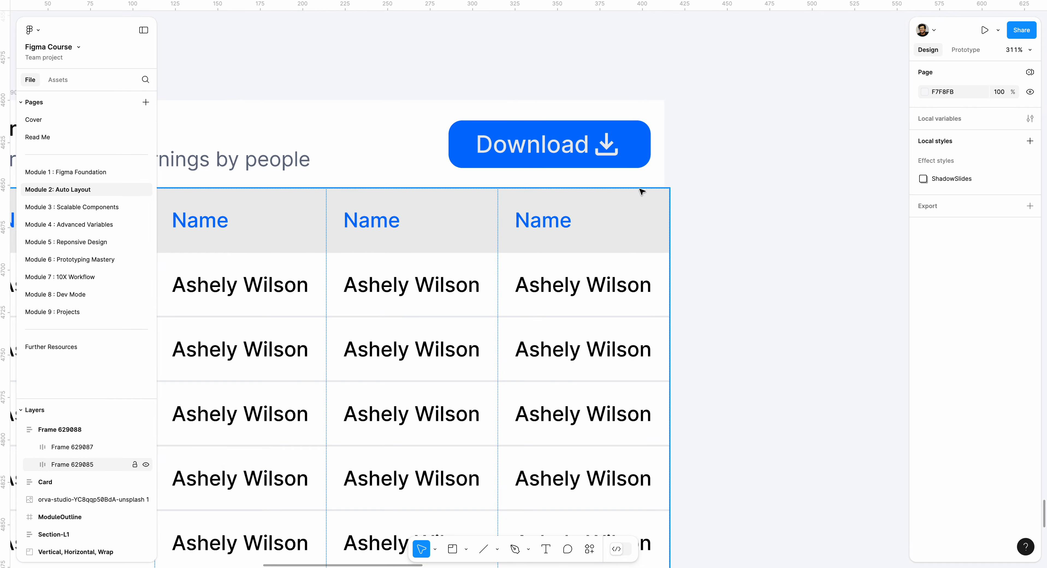
pyautogui.click(641, 188)
pyautogui.scroll(3, 650, 187)
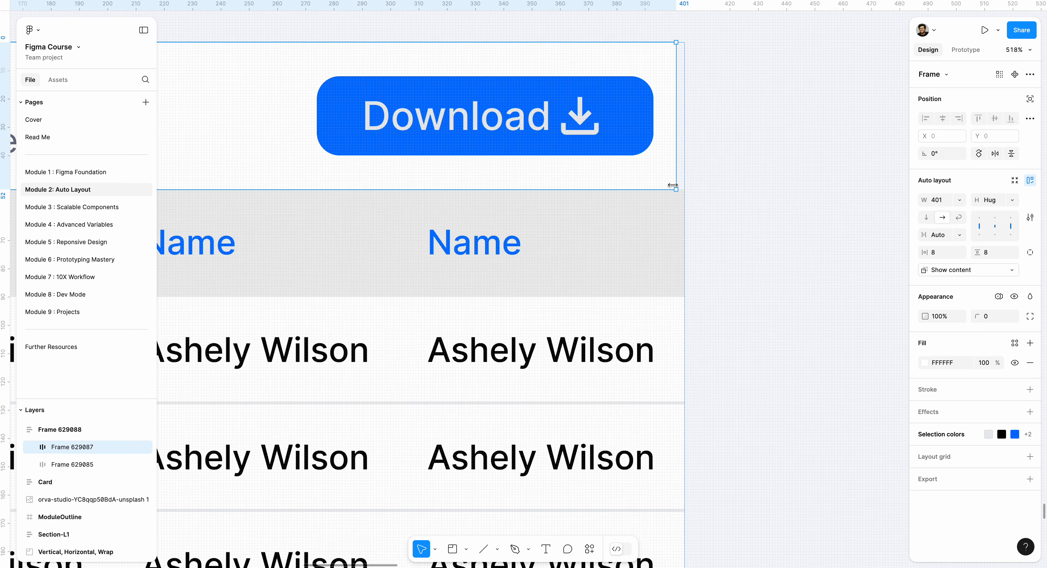
pyautogui.click(961, 200)
pyautogui.click(960, 212)
pyautogui.click(755, 218)
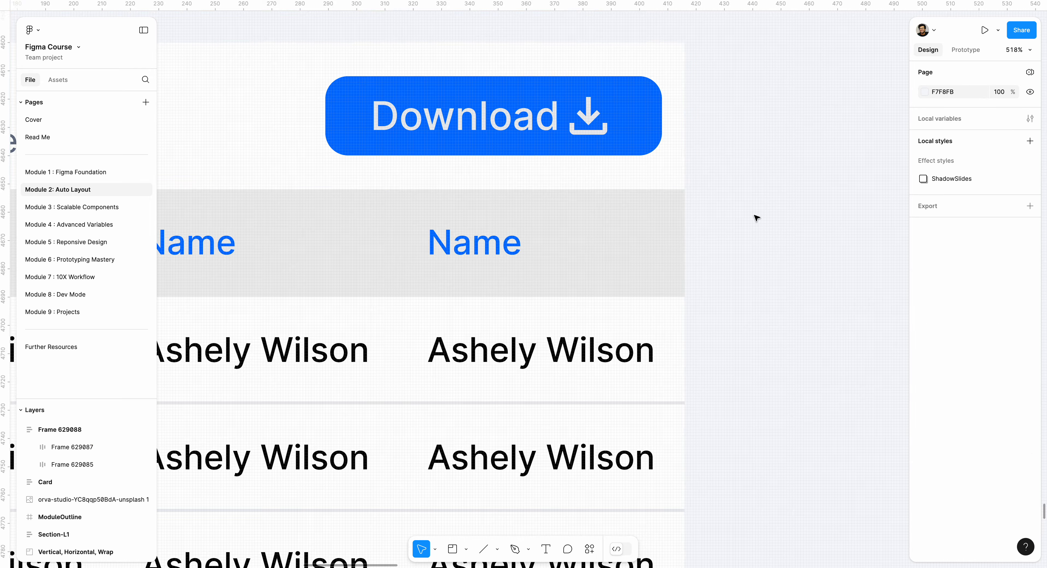
# Round only the two upper corners of the header frame with a radius of 16
pyautogui.scroll(-5, 752, 221)
pyautogui.scroll(-3, 744, 230)
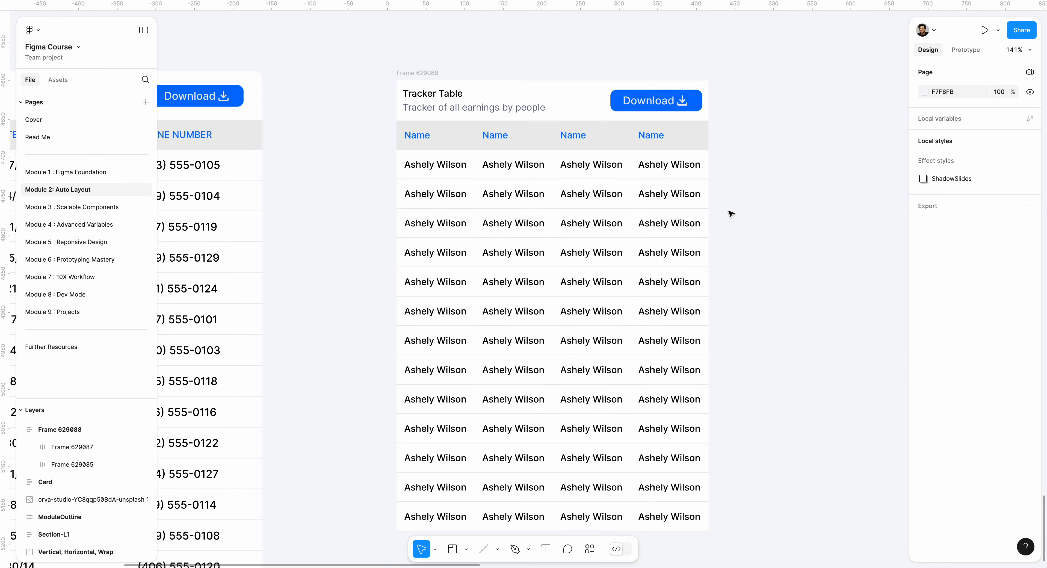
pyautogui.scroll(3, 717, 200)
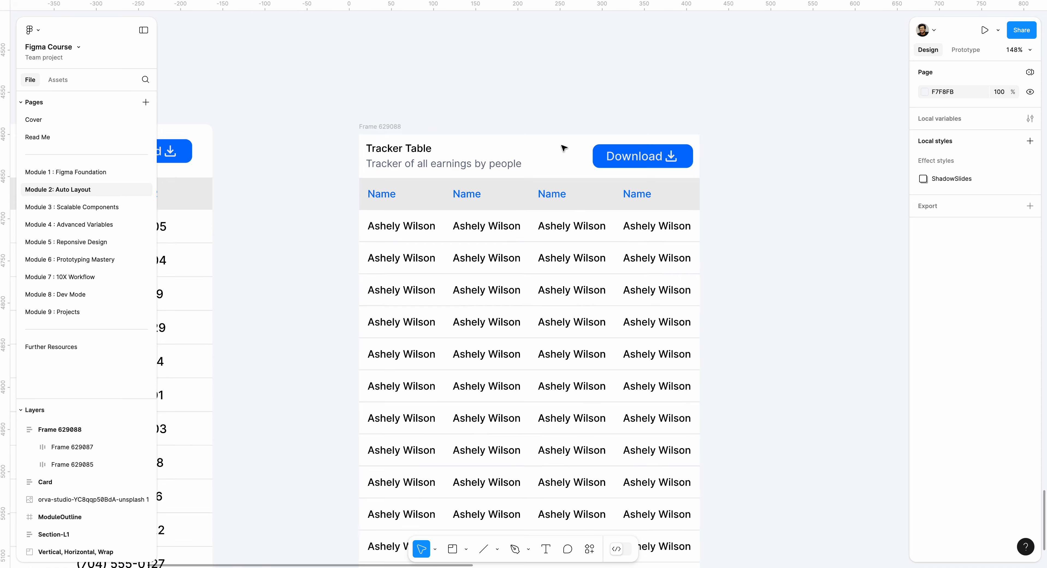
pyautogui.click(523, 154)
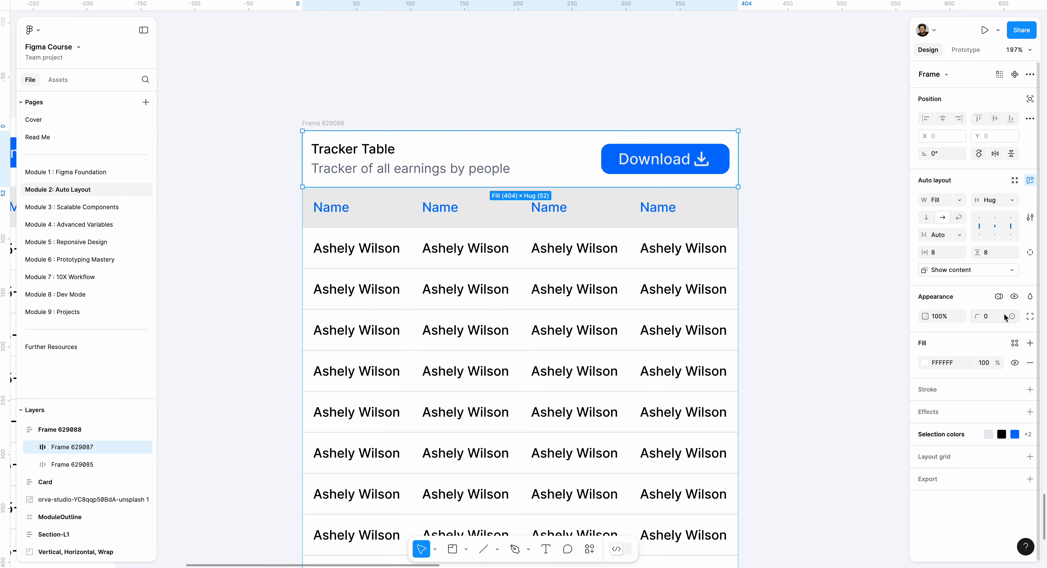
pyautogui.click(1030, 316)
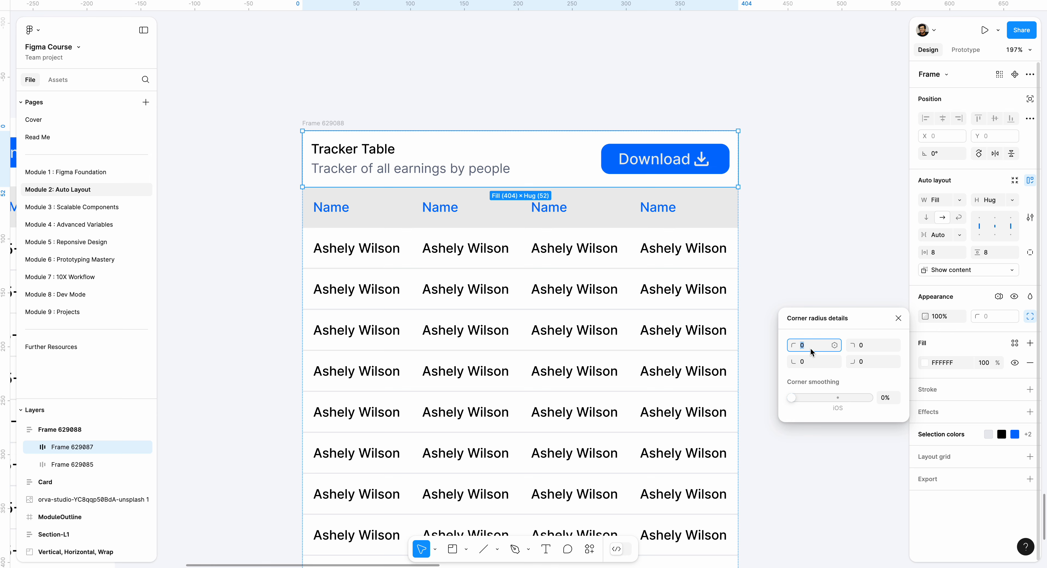
pyautogui.write('16')
pyautogui.click(870, 348)
pyautogui.write('16')
pyautogui.press('Return')
pyautogui.click(323, 78)
pyautogui.scroll(-5, 323, 78)
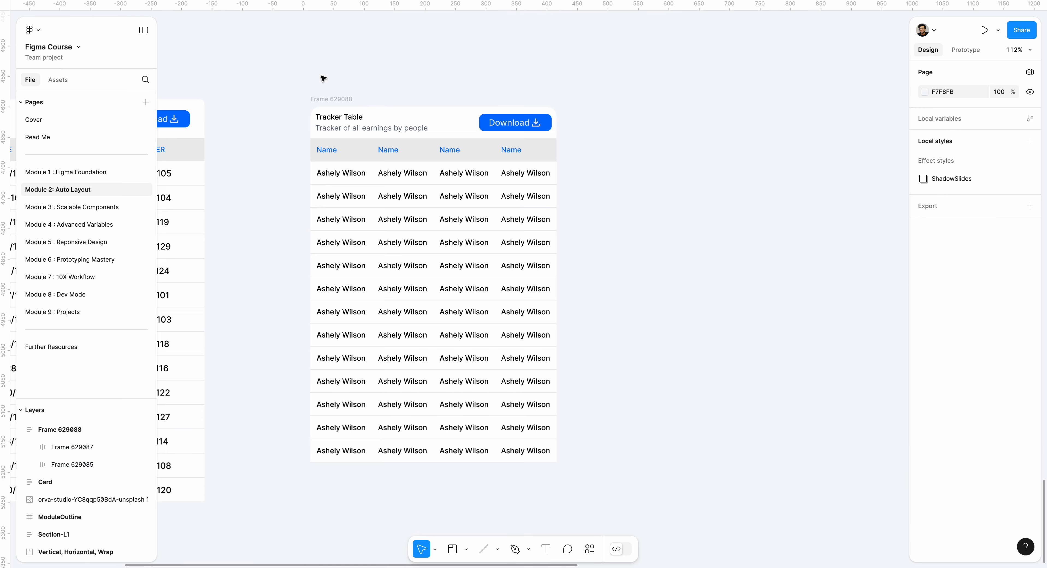
# Widen the outer table frame to about 627 and select the columns frame inside it
pyautogui.click(331, 99)
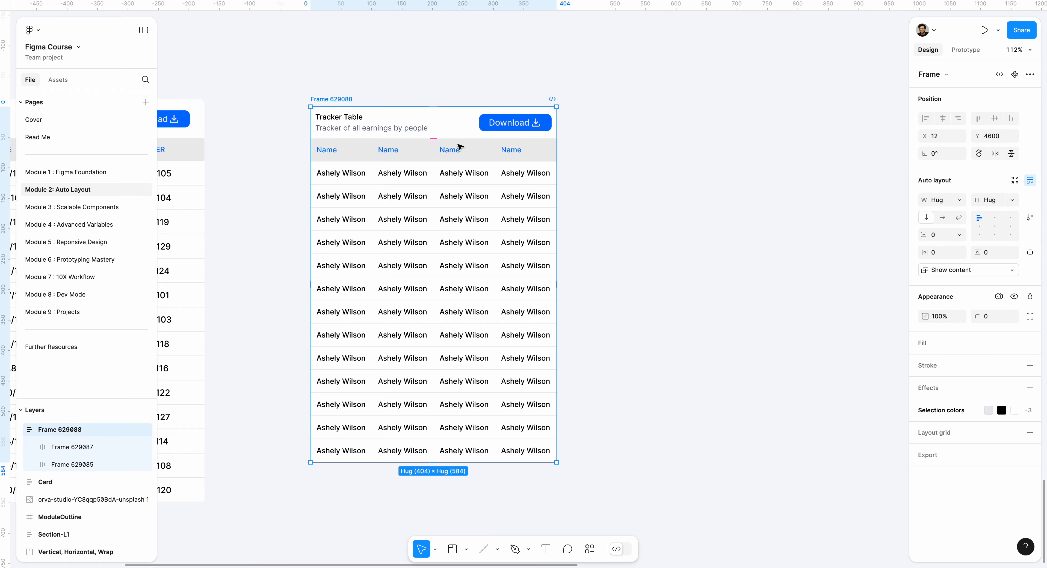
pyautogui.scroll(5, 557, 214)
pyautogui.moveTo(555, 218); pyautogui.dragTo(761, 222)
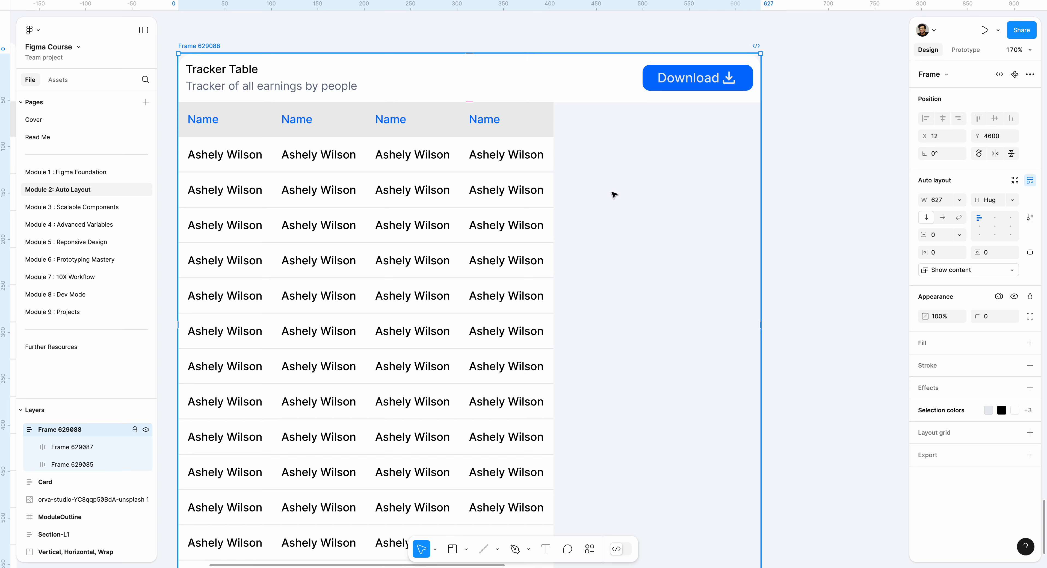
pyautogui.click(524, 198)
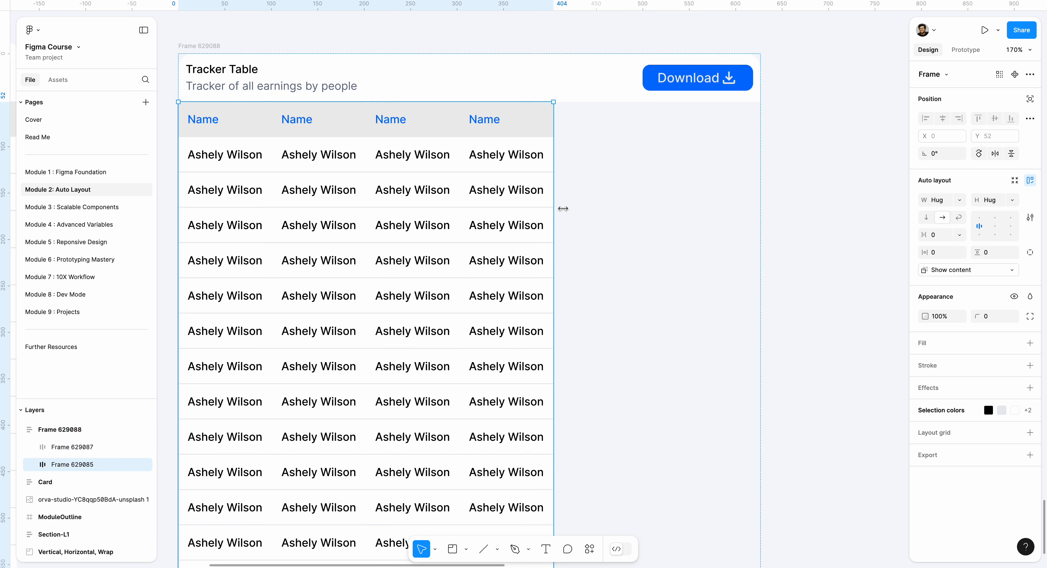
# Set the width of the columns frame under the header to fill the outer table frame
pyautogui.click(960, 200)
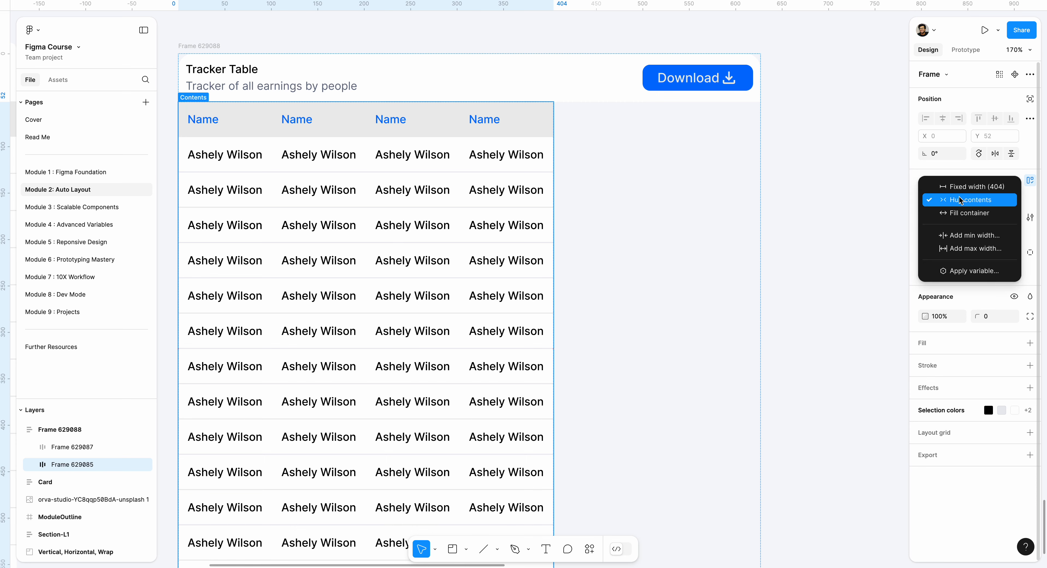
pyautogui.click(965, 215)
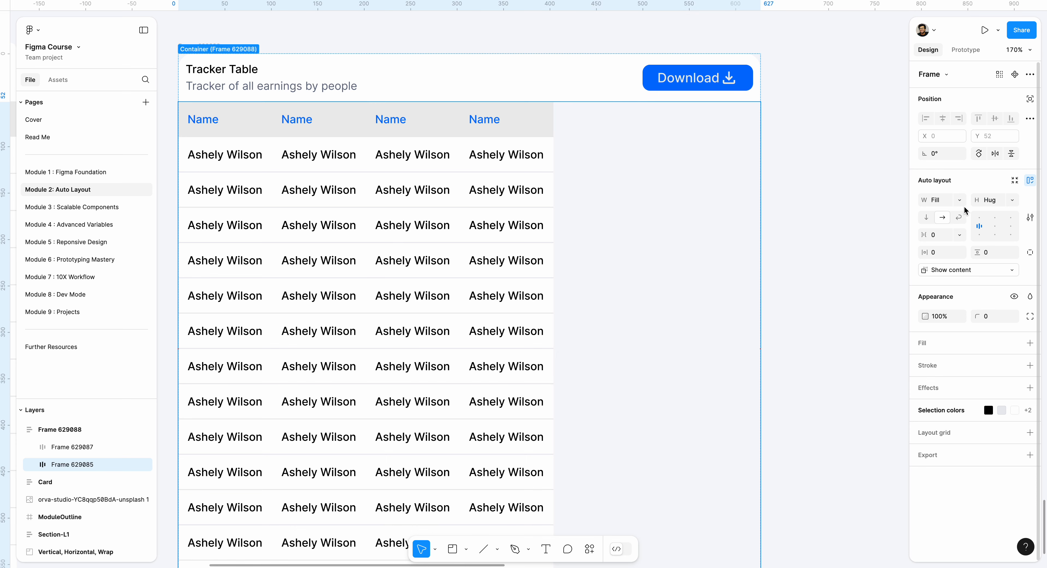
pyautogui.click(962, 202)
pyautogui.click(963, 203)
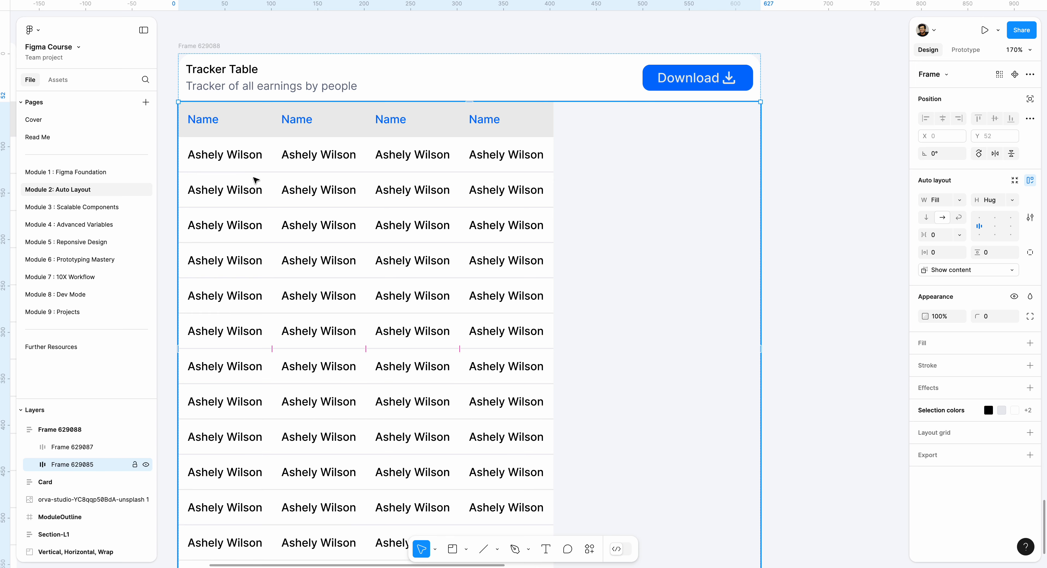
# Set the first column's width to fill the columns frame and select the second column
pyautogui.doubleClick(232, 177)
pyautogui.moveTo(312, 152); pyautogui.dragTo(458, 134)
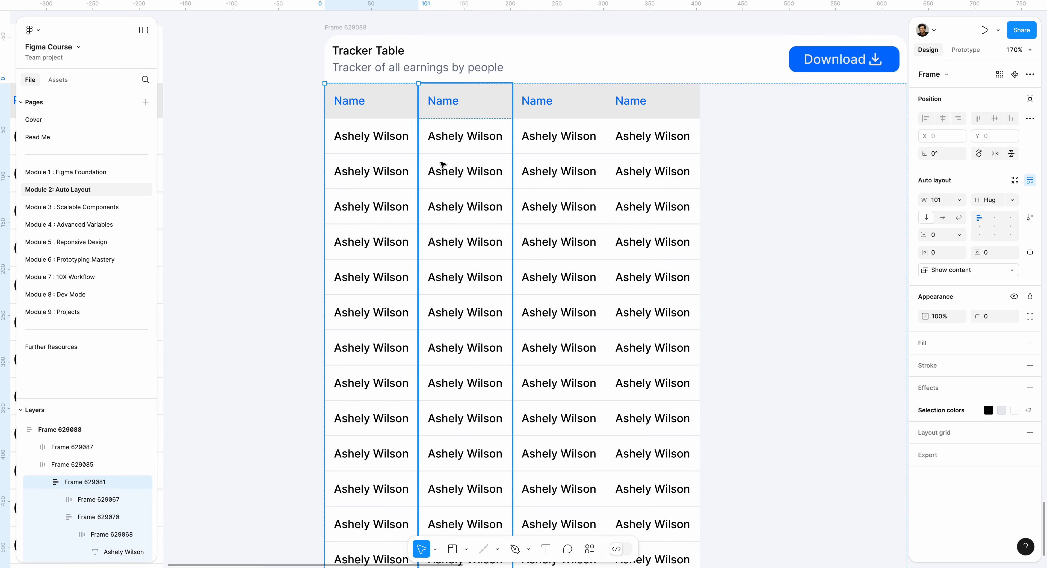
pyautogui.click(960, 200)
pyautogui.click(939, 213)
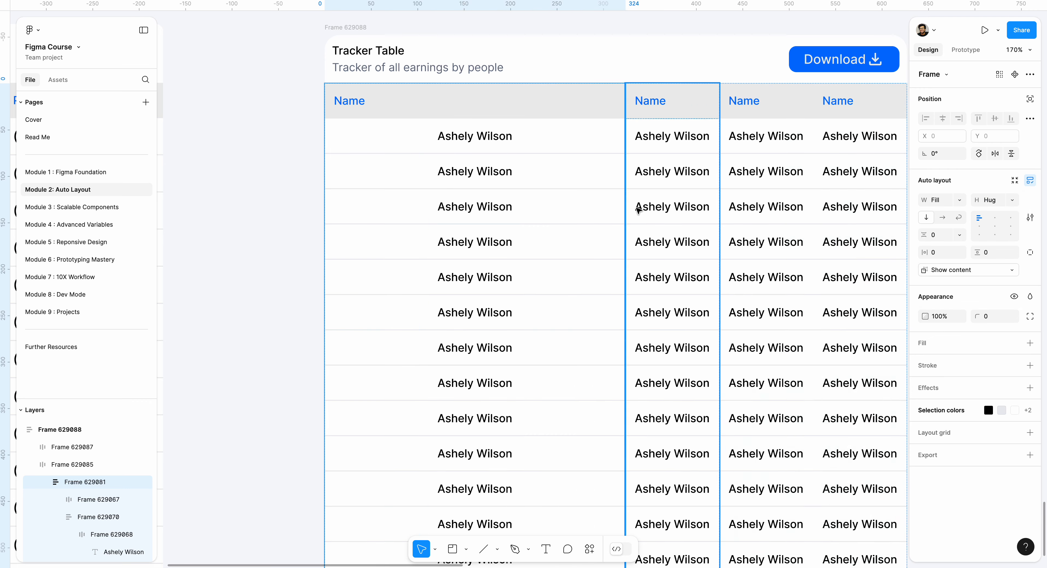
pyautogui.click(691, 211)
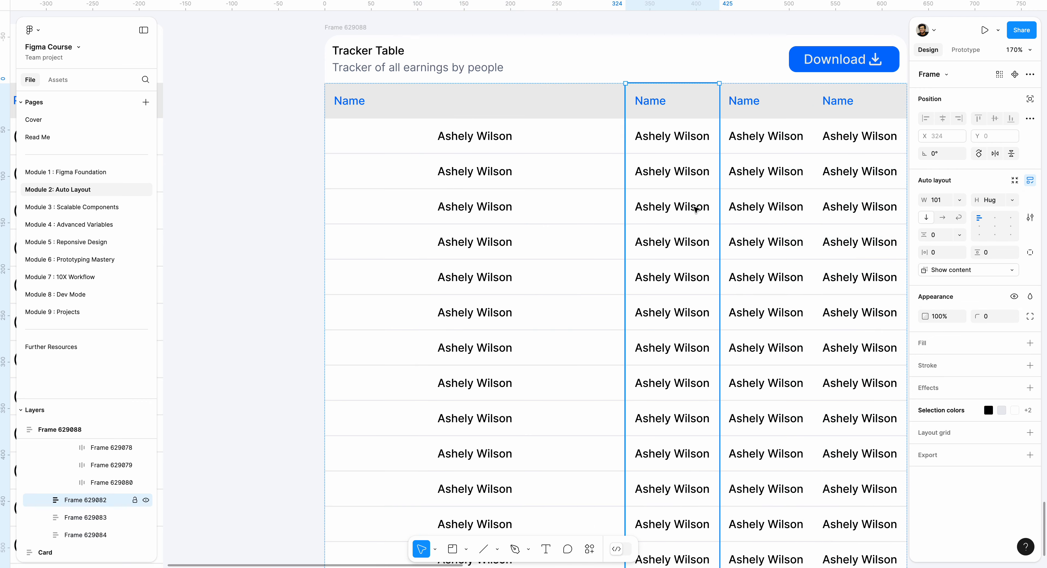
pyautogui.click(960, 200)
pyautogui.click(957, 219)
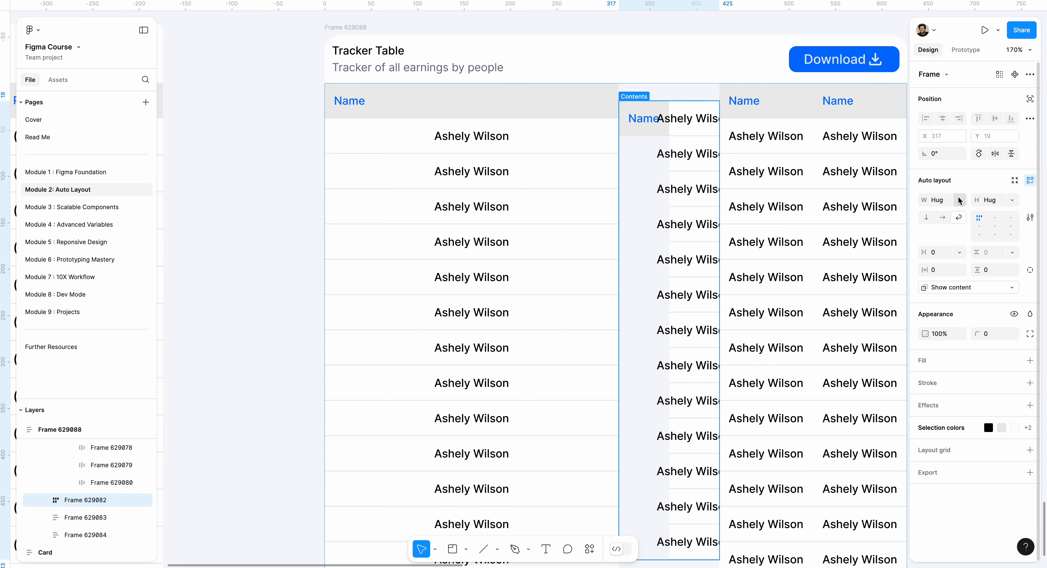
pyautogui.click(960, 200)
pyautogui.click(939, 214)
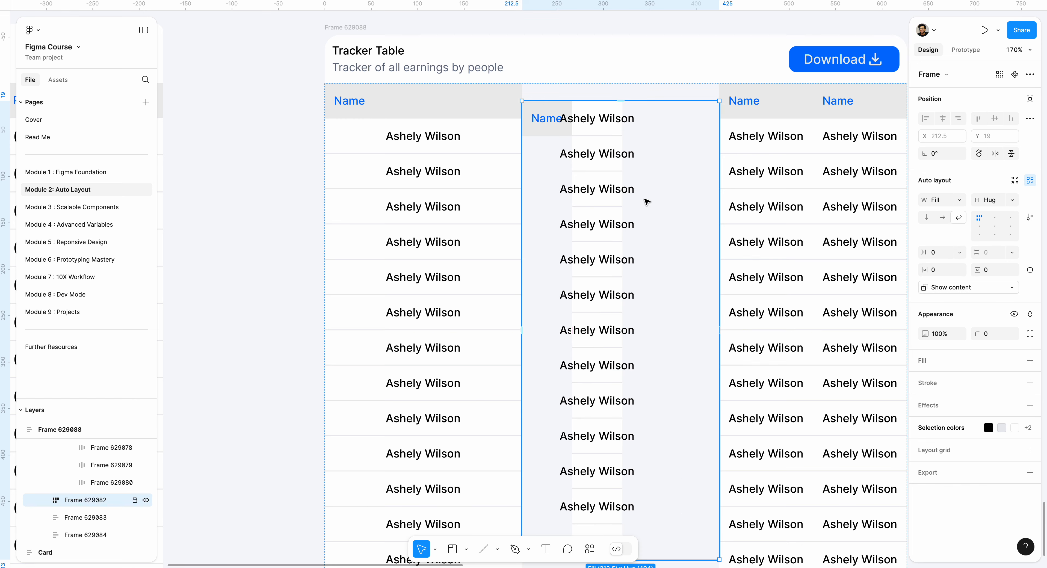
pyautogui.moveTo(649, 202); pyautogui.dragTo(649, 203)
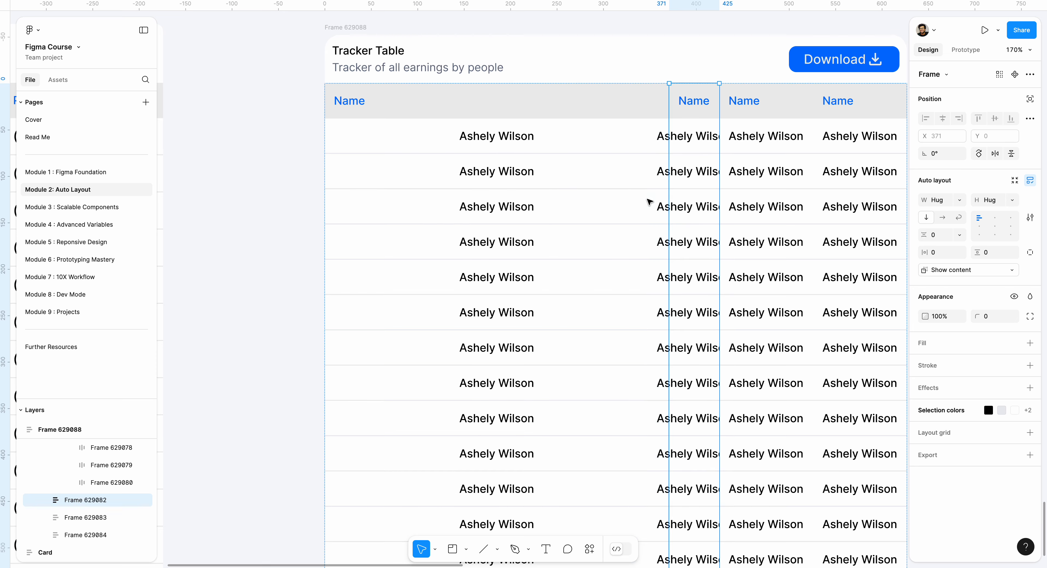
# Set the widths of the second, third and fourth columns to fill the columns frame
pyautogui.click(960, 200)
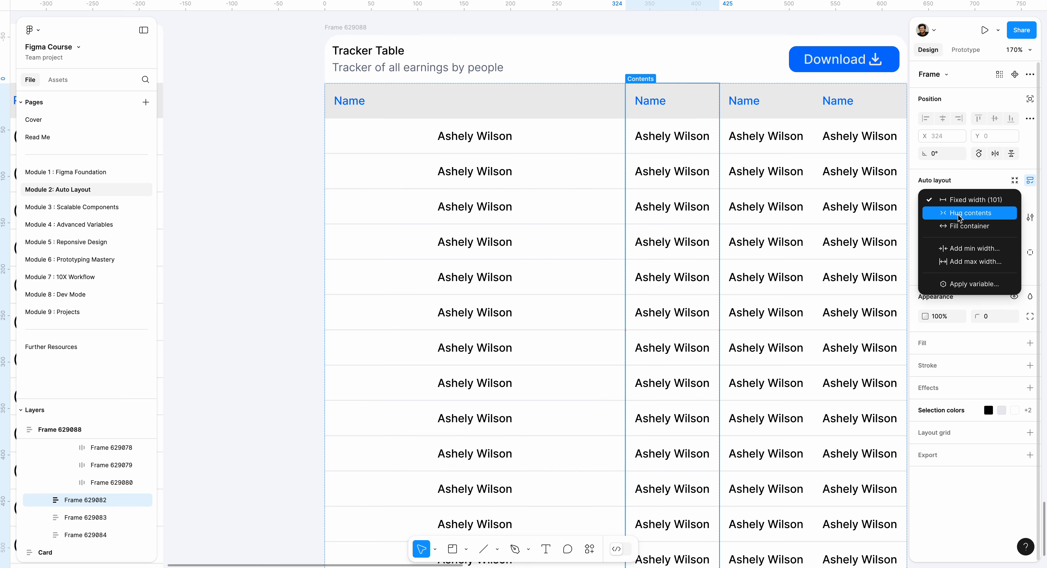
pyautogui.click(943, 227)
pyautogui.click(758, 183)
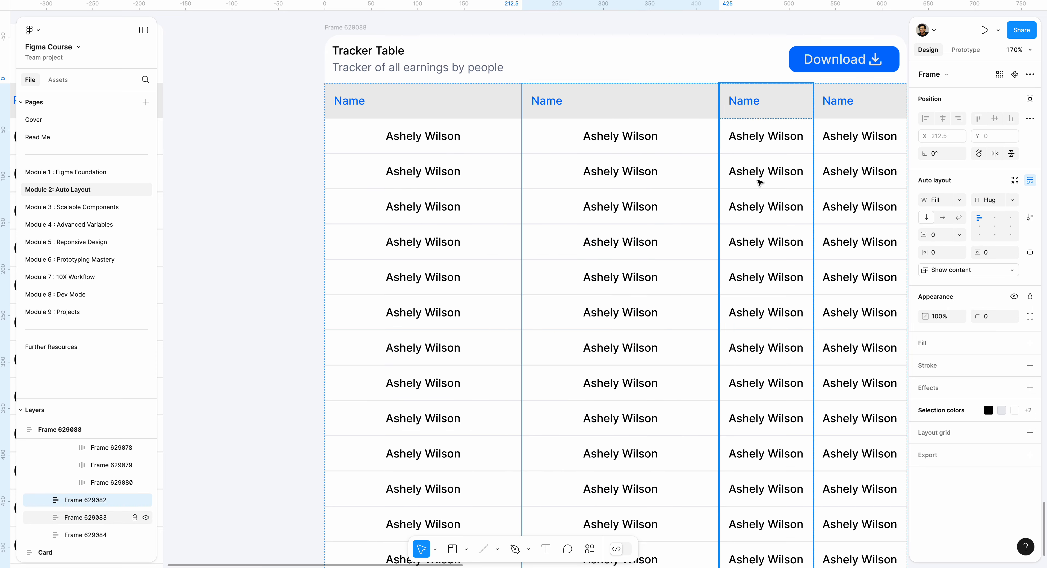
pyautogui.click(960, 200)
pyautogui.click(943, 227)
pyautogui.hscroll(5, 655, 160)
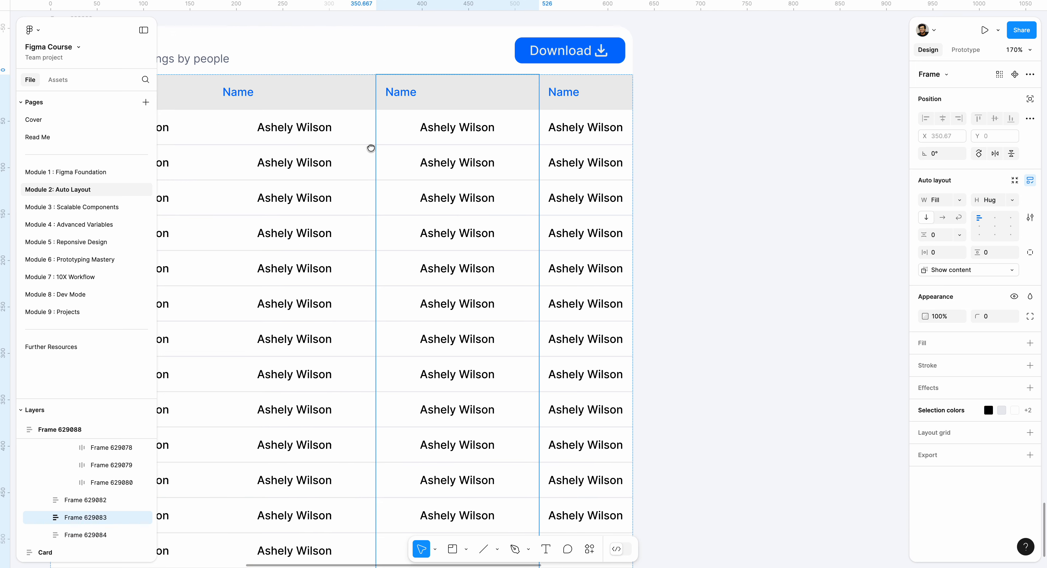
pyautogui.click(592, 166)
pyautogui.click(960, 200)
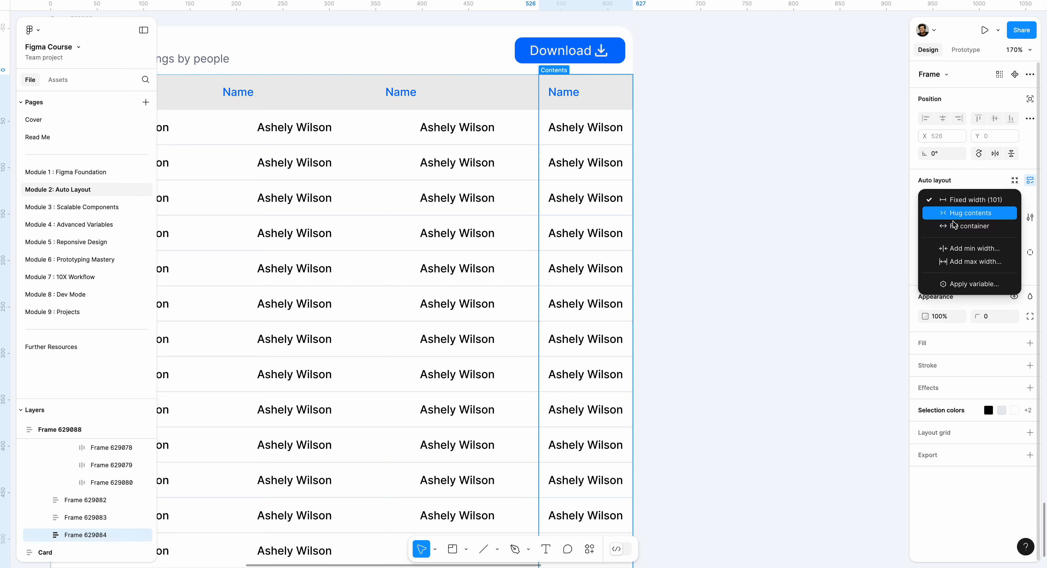
pyautogui.click(943, 227)
pyautogui.click(741, 198)
pyautogui.keyDown('ctrl'); pyautogui.scroll(-5, 619, 158); pyautogui.keyUp('ctrl')
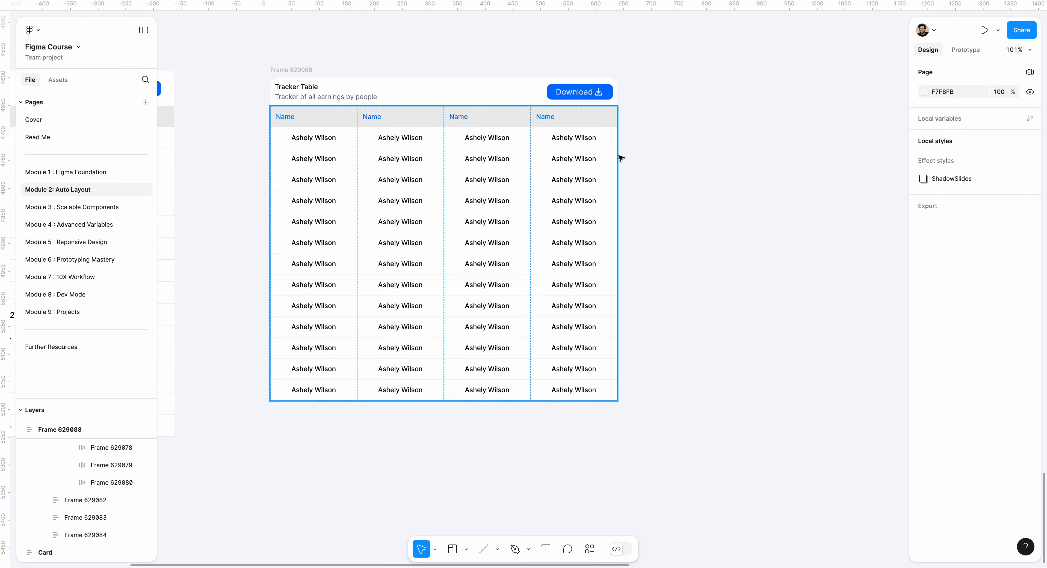
# Align the text of the first column's topmost data cell to the left within its auto layout frame
pyautogui.hscroll(-3, 569, 158)
pyautogui.keyDown('ctrl'); pyautogui.scroll(5, 422, 158); pyautogui.keyUp('ctrl')
pyautogui.doubleClick(422, 156)
pyautogui.keyDown('ctrl'); pyautogui.scroll(3, 419, 158); pyautogui.keyUp('ctrl')
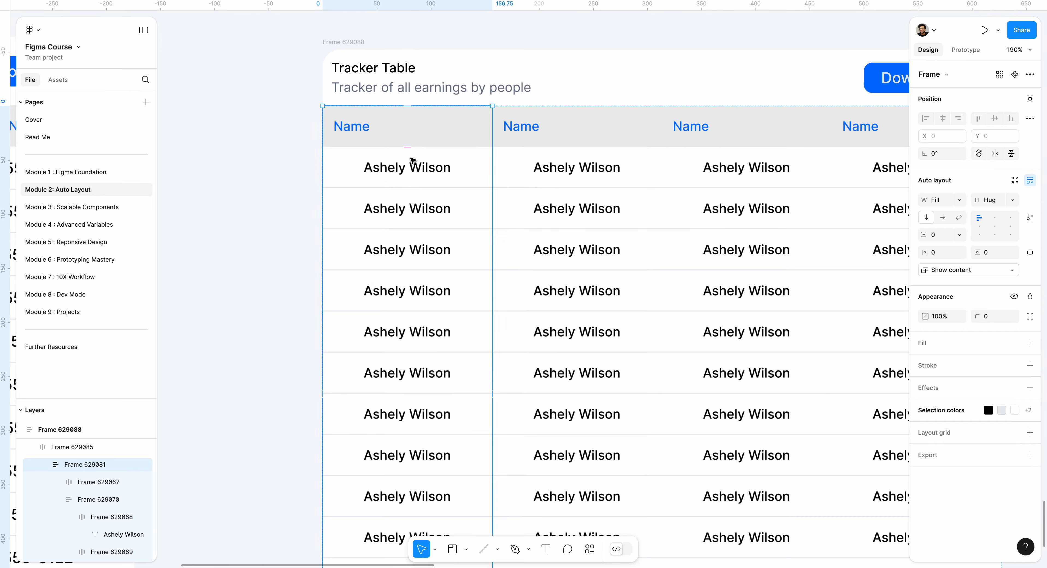
pyautogui.doubleClick(410, 162)
pyautogui.doubleClick(408, 165)
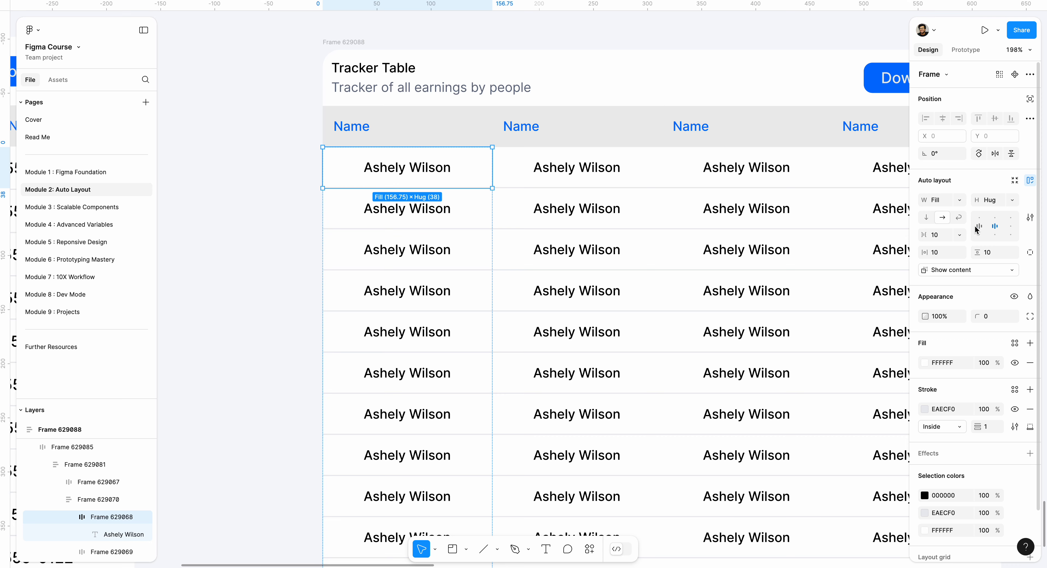
# Select the remaining data cells of the first column together and align their contents to the left
pyautogui.click(362, 208)
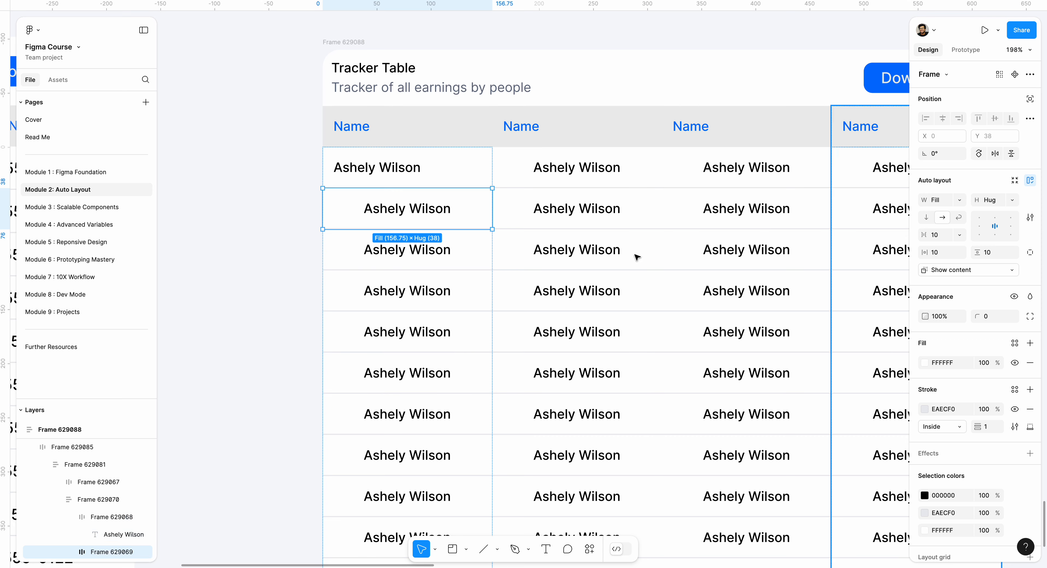
pyautogui.scroll(-3, 481, 239)
pyautogui.keyDown('shift'); pyautogui.click(467, 148); pyautogui.keyUp('shift')
pyautogui.keyDown('shift'); pyautogui.click(479, 187); pyautogui.keyUp('shift')
pyautogui.scroll(-5, 453, 304)
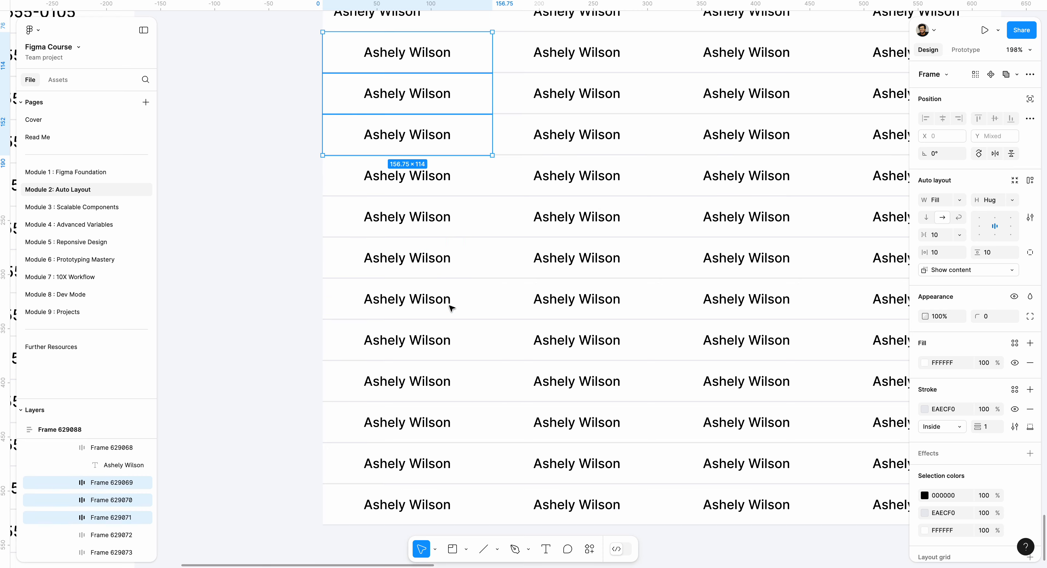
pyautogui.keyDown('shift'); pyautogui.click(464, 372); pyautogui.keyUp('shift')
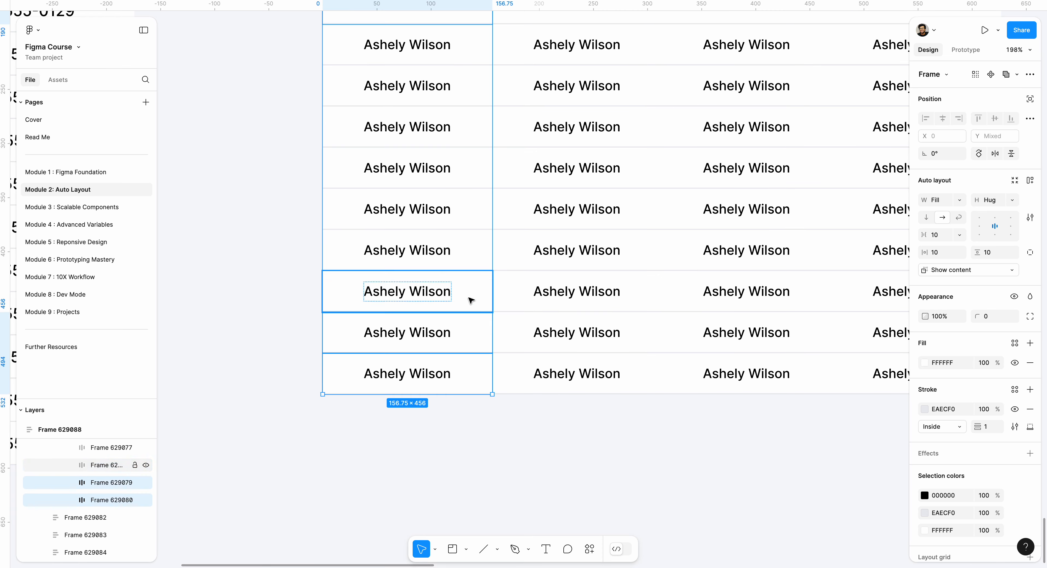
pyautogui.keyDown('shift'); pyautogui.click(451, 207); pyautogui.keyUp('shift')
pyautogui.keyDown('shift'); pyautogui.click(452, 168); pyautogui.keyUp('shift')
pyautogui.keyDown('shift'); pyautogui.click(472, 133); pyautogui.keyUp('shift')
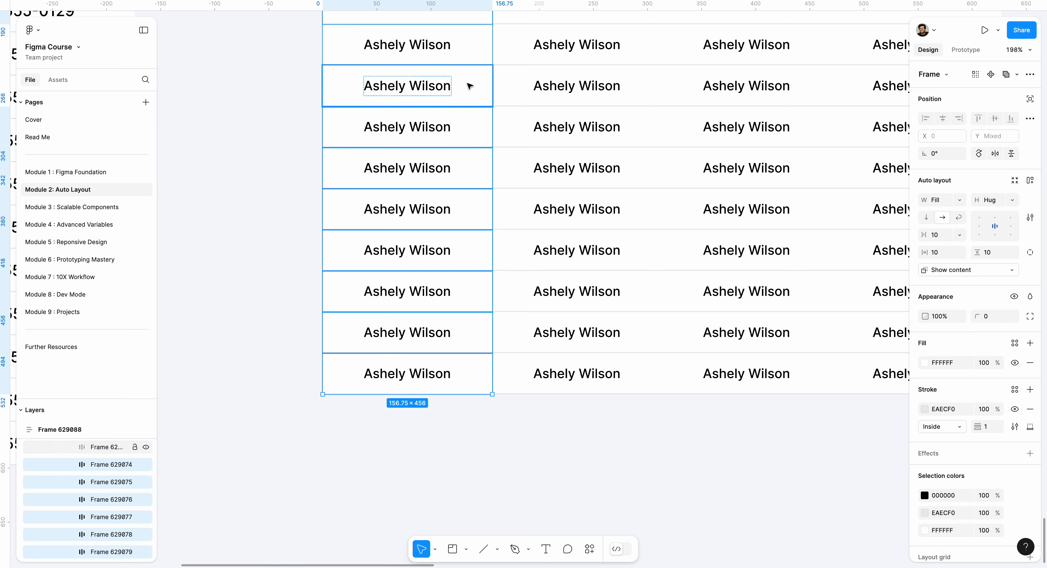
pyautogui.keyDown('shift'); pyautogui.click(471, 86); pyautogui.keyUp('shift')
pyautogui.moveTo(472, 93); pyautogui.dragTo(494, 201)
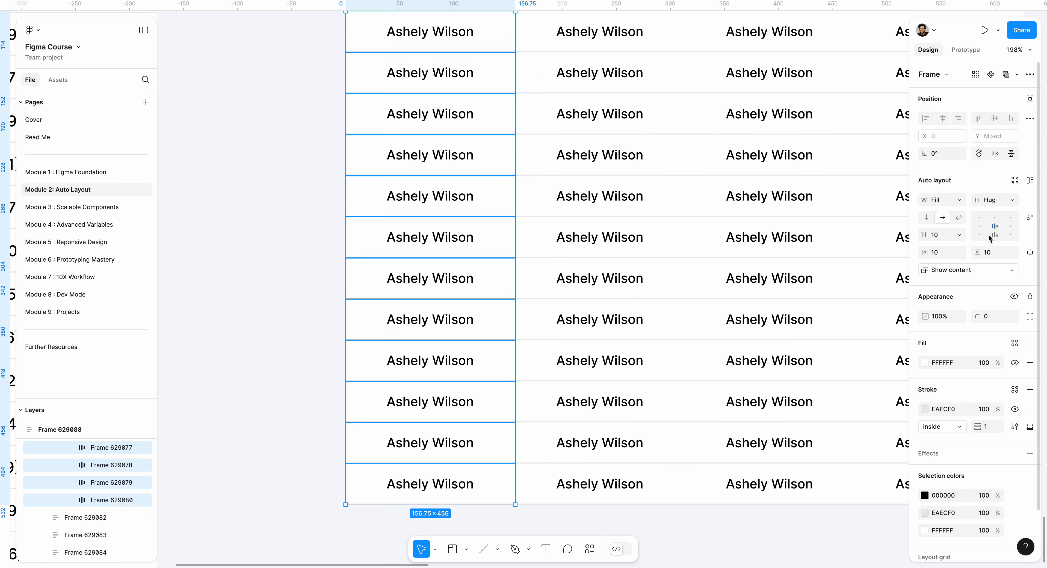
pyautogui.click(979, 226)
pyautogui.click(292, 257)
# Select all data cells of the second column together and align their contents to the left
pyautogui.moveTo(292, 258); pyautogui.dragTo(251, 385)
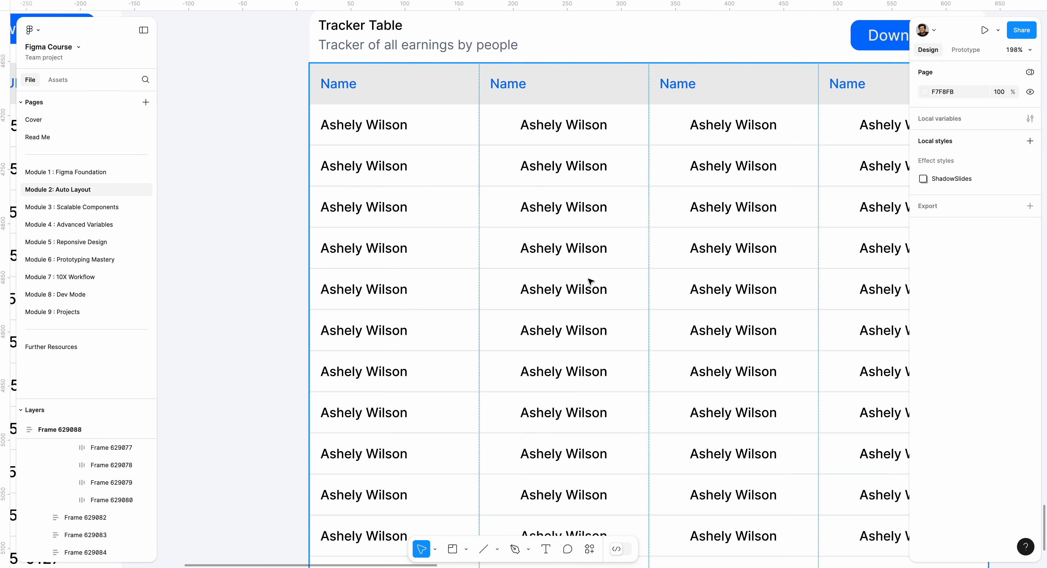
pyautogui.click(515, 87)
pyautogui.doubleClick(568, 129)
pyautogui.doubleClick(559, 135)
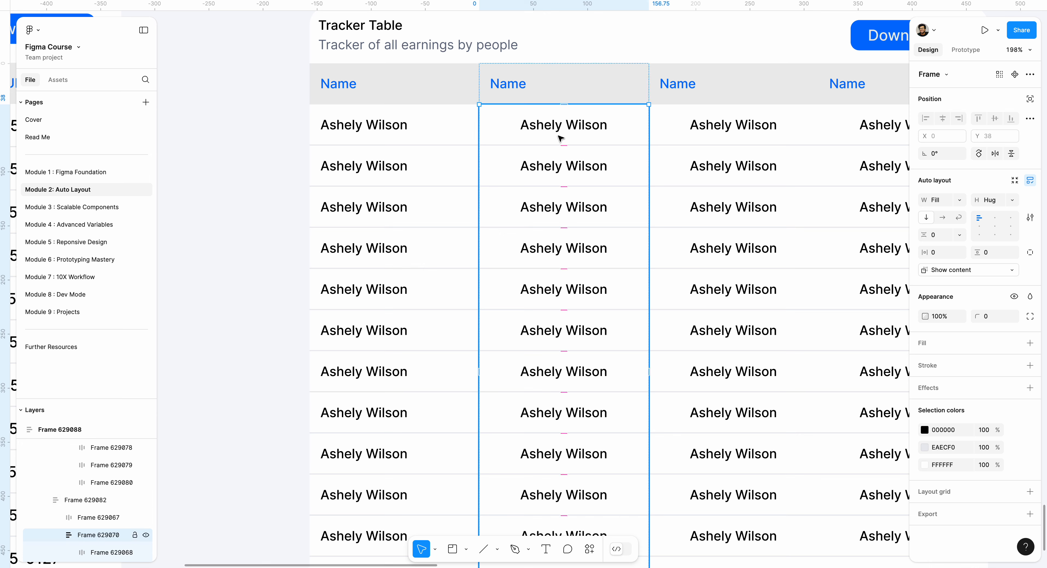
pyautogui.click(558, 130)
pyautogui.click(525, 172)
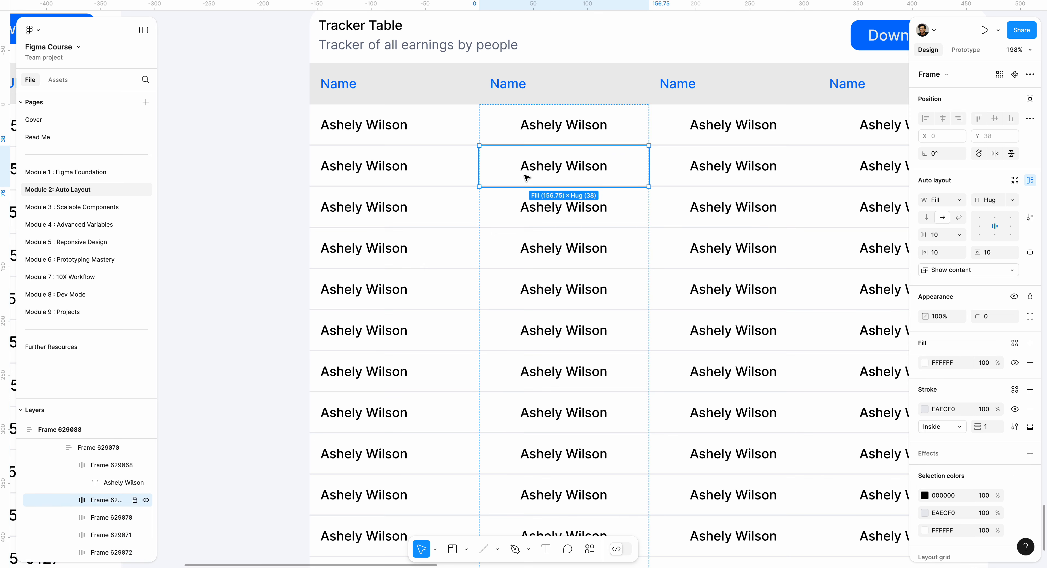
pyautogui.click(512, 126)
pyautogui.keyDown('shift'); pyautogui.click(498, 171); pyautogui.keyUp('shift')
pyautogui.keyDown('shift'); pyautogui.click(508, 213); pyautogui.keyUp('shift')
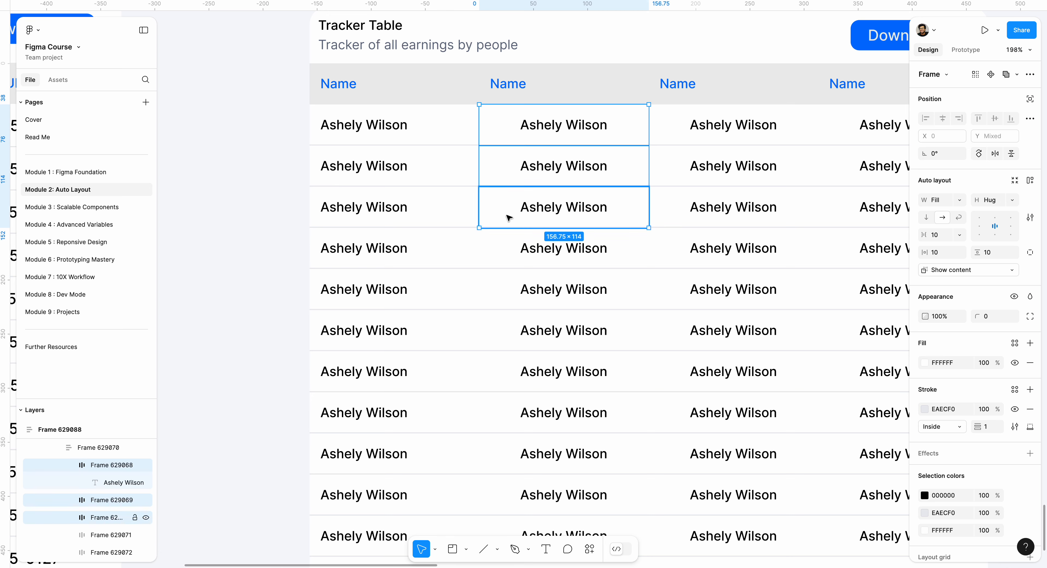
pyautogui.keyDown('shift'); pyautogui.click(513, 248); pyautogui.keyUp('shift')
pyautogui.keyDown('shift'); pyautogui.click(505, 290); pyautogui.keyUp('shift')
pyautogui.keyDown('shift'); pyautogui.click(511, 330); pyautogui.keyUp('shift')
pyautogui.scroll(-5, 504, 319)
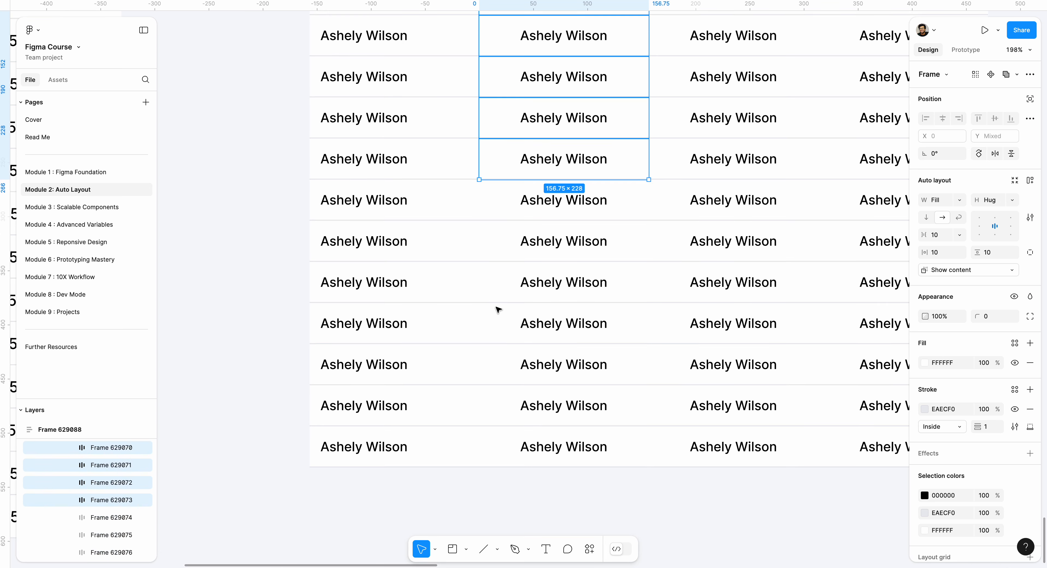
pyautogui.keyDown('shift'); pyautogui.click(503, 181); pyautogui.keyUp('shift')
pyautogui.keyDown('shift'); pyautogui.click(508, 216); pyautogui.keyUp('shift')
pyautogui.keyDown('shift'); pyautogui.click(509, 258); pyautogui.keyUp('shift')
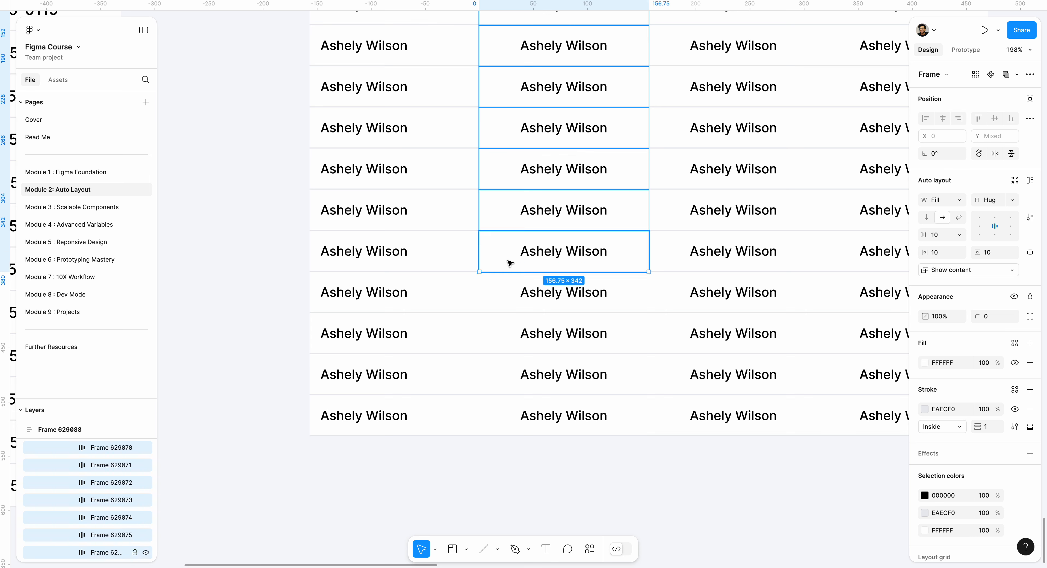
pyautogui.keyDown('shift'); pyautogui.click(514, 299); pyautogui.keyUp('shift')
pyautogui.keyDown('shift'); pyautogui.click(512, 334); pyautogui.keyUp('shift')
pyautogui.keyDown('shift'); pyautogui.click(507, 384); pyautogui.keyUp('shift')
pyautogui.keyDown('shift'); pyautogui.click(508, 417); pyautogui.keyUp('shift')
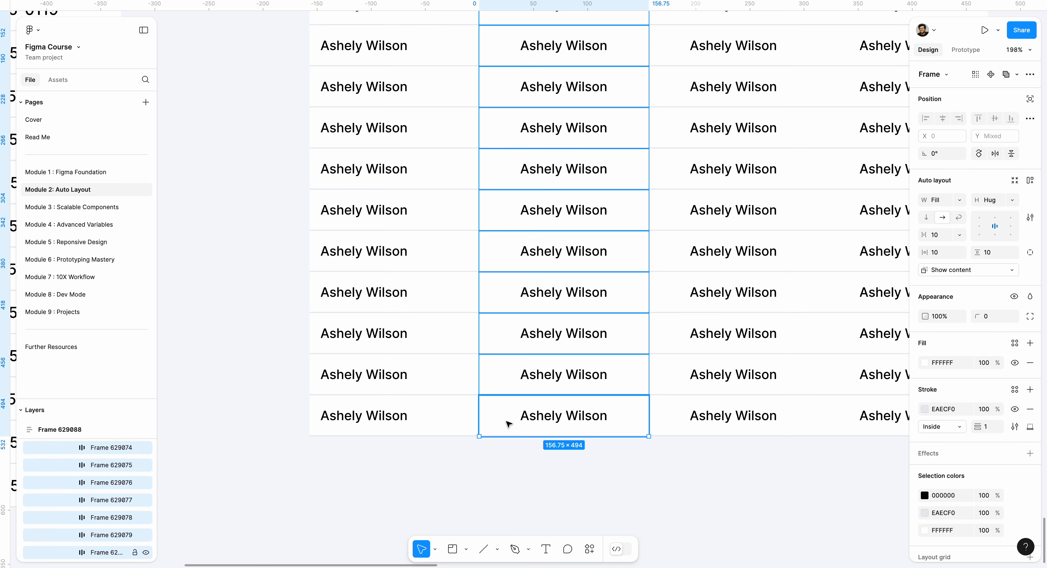
pyautogui.click(978, 225)
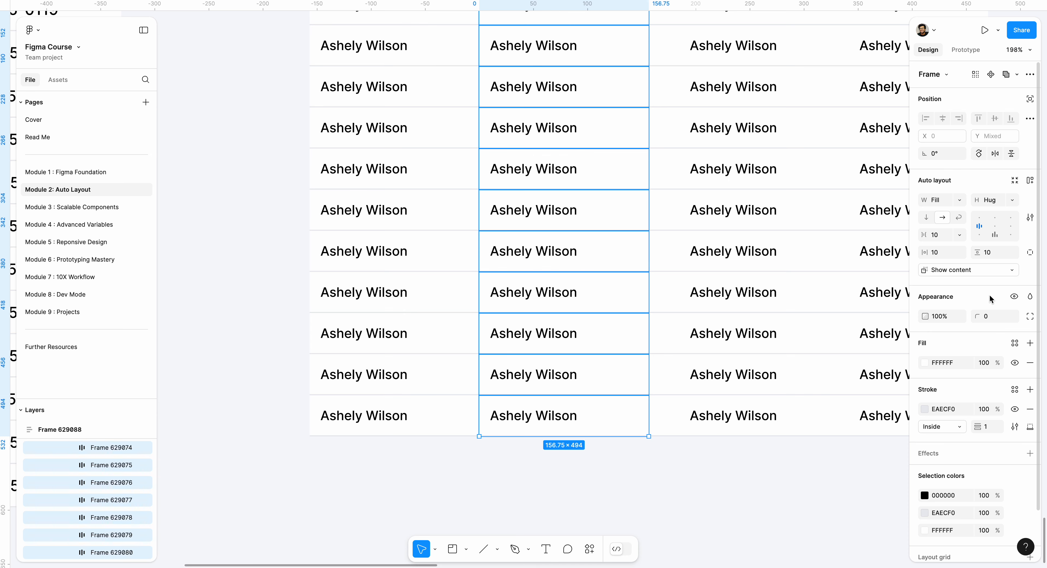
# Select all data cells of the third column together and align their contents to the left
pyautogui.scroll(7, 676, 272)
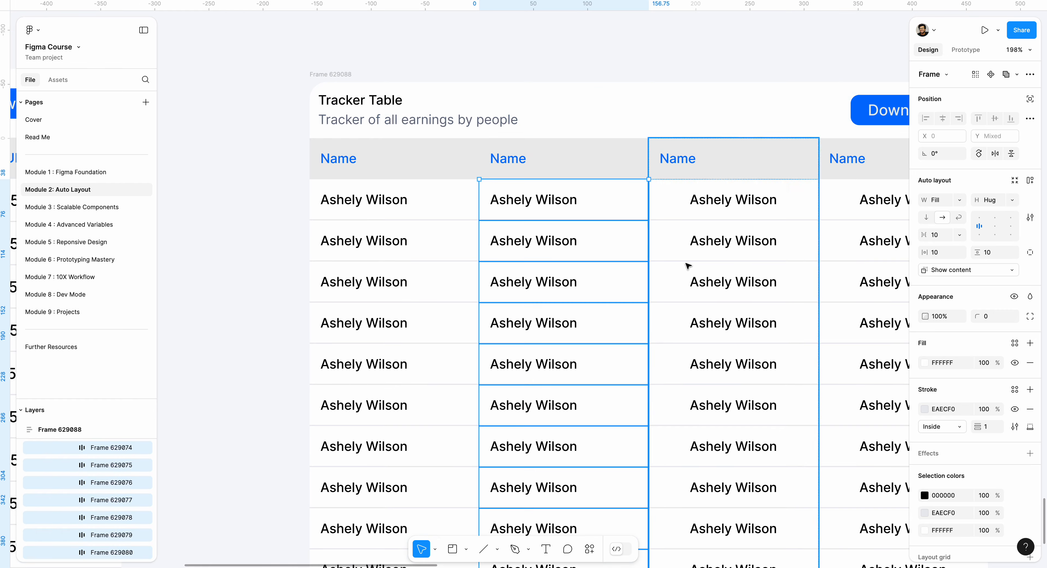
pyautogui.hscroll(3, 709, 337)
pyautogui.scroll(-1, 710, 337)
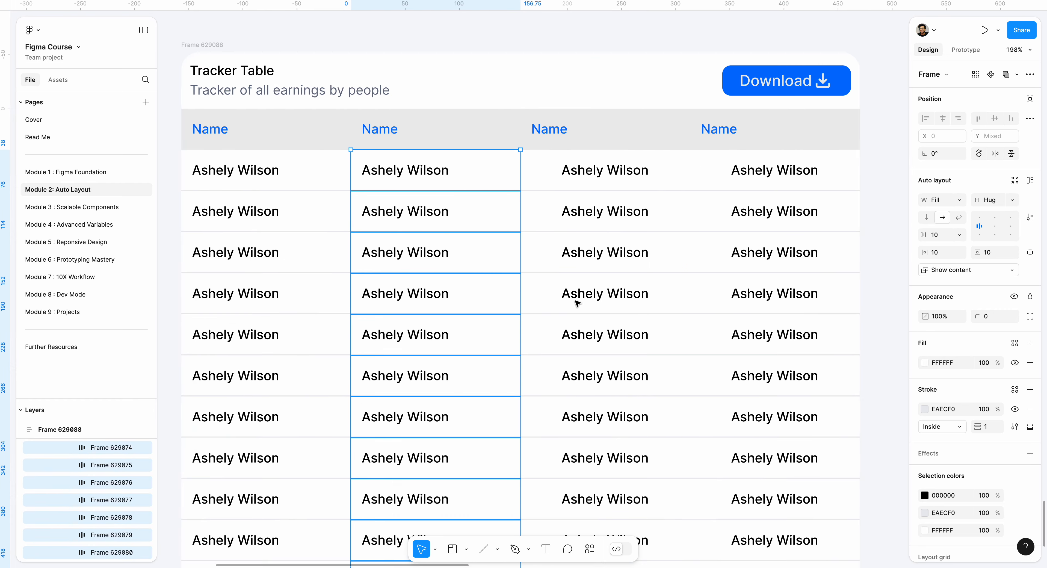
pyautogui.click(428, 140)
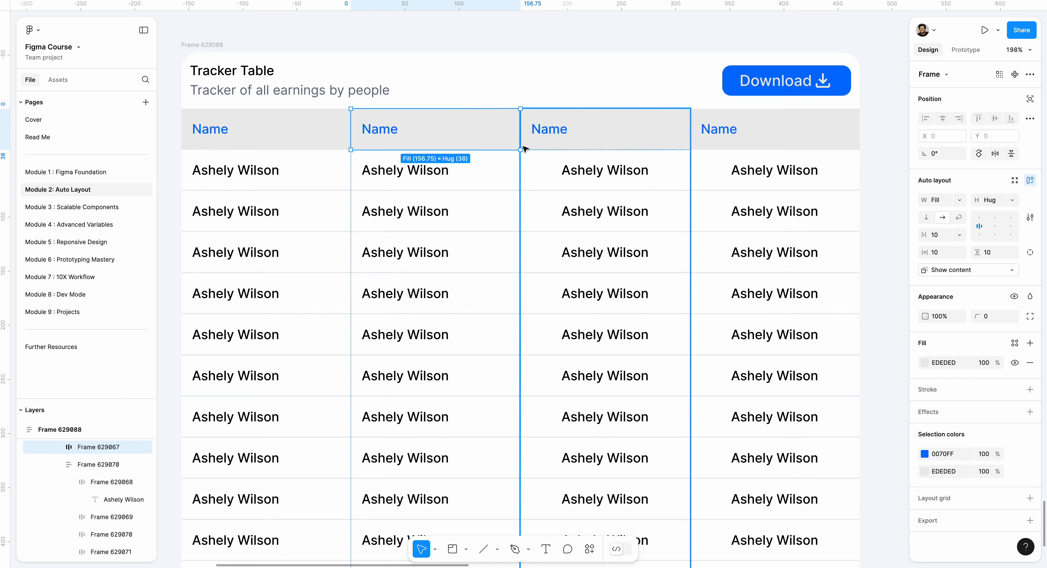
pyautogui.click(582, 134)
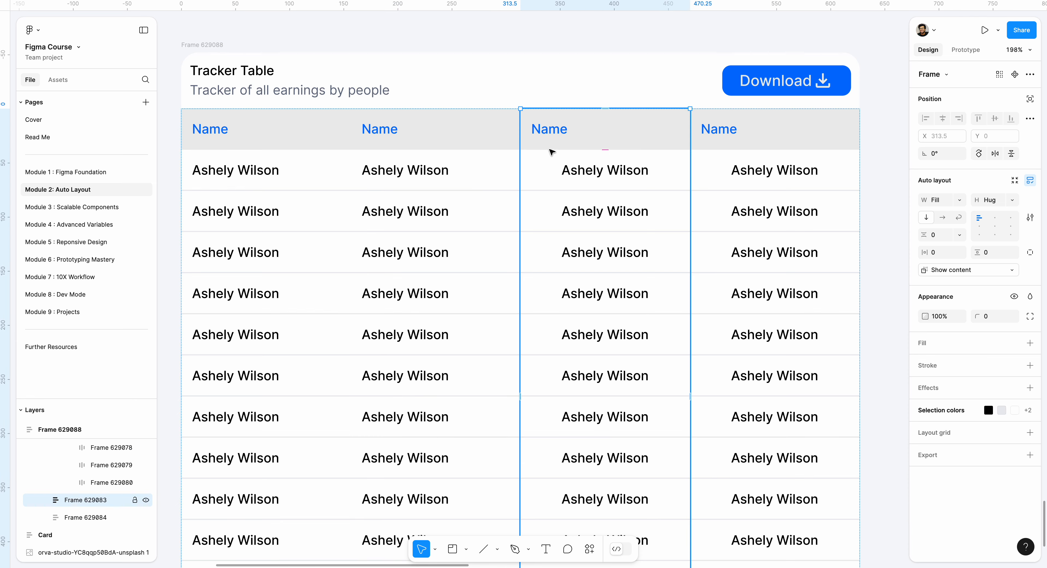
pyautogui.click(550, 179)
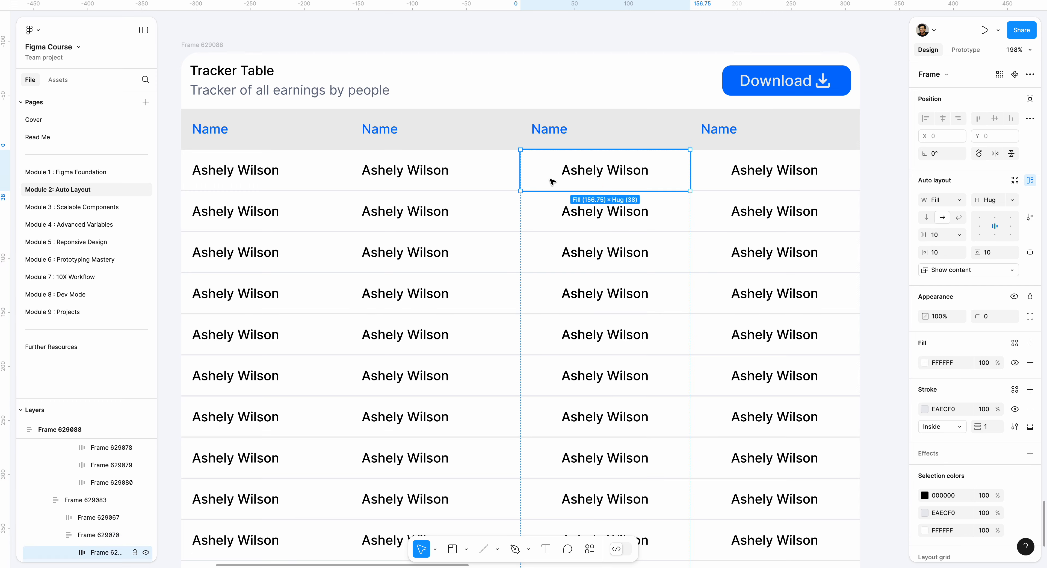
pyautogui.scroll(-3, 551, 179)
pyautogui.keyDown('shift'); pyautogui.click(557, 104); pyautogui.keyUp('shift')
pyautogui.keyDown('shift'); pyautogui.click(542, 150); pyautogui.keyUp('shift')
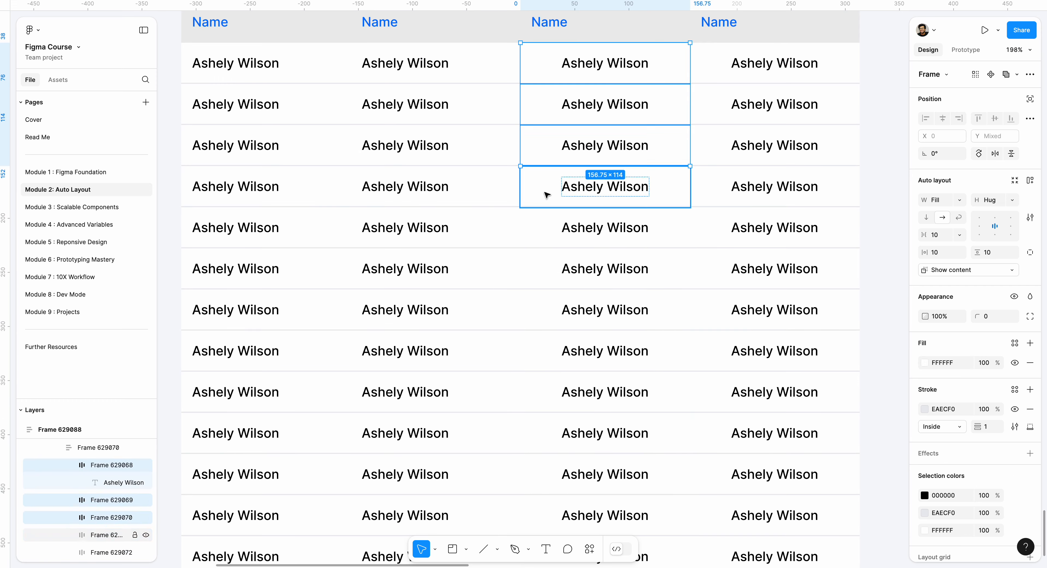
pyautogui.keyDown('shift'); pyautogui.click(549, 191); pyautogui.keyUp('shift')
pyautogui.keyDown('shift'); pyautogui.click(560, 233); pyautogui.keyUp('shift')
pyautogui.keyDown('shift'); pyautogui.click(552, 274); pyautogui.keyUp('shift')
pyautogui.keyDown('shift'); pyautogui.click(556, 313); pyautogui.keyUp('shift')
pyautogui.keyDown('shift'); pyautogui.click(551, 351); pyautogui.keyUp('shift')
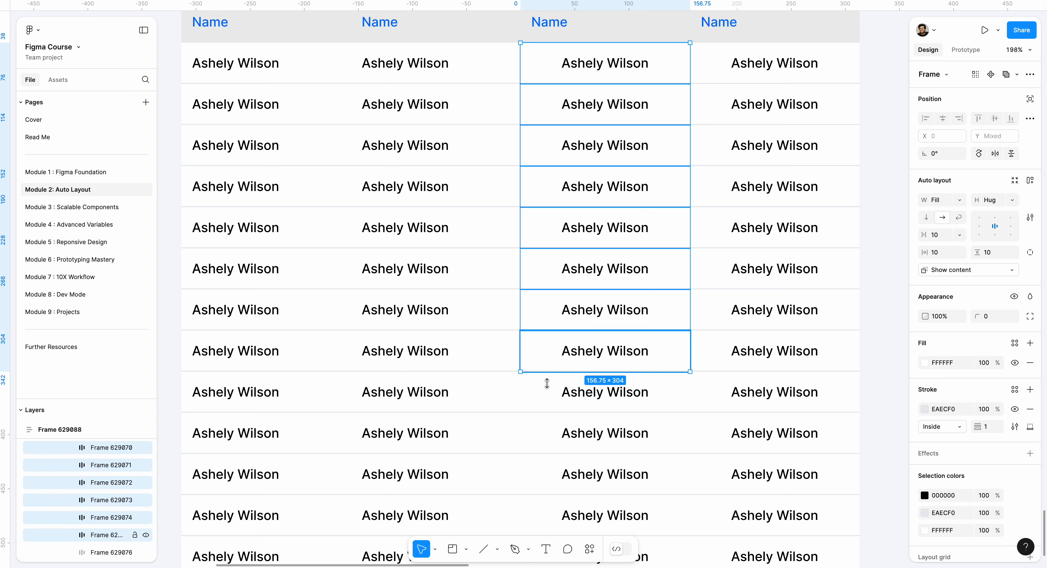
pyautogui.keyDown('shift'); pyautogui.click(549, 392); pyautogui.keyUp('shift')
pyautogui.keyDown('shift'); pyautogui.click(541, 424); pyautogui.keyUp('shift')
pyautogui.scroll(-5, 540, 424)
pyautogui.keyDown('shift'); pyautogui.click(546, 317); pyautogui.keyUp('shift')
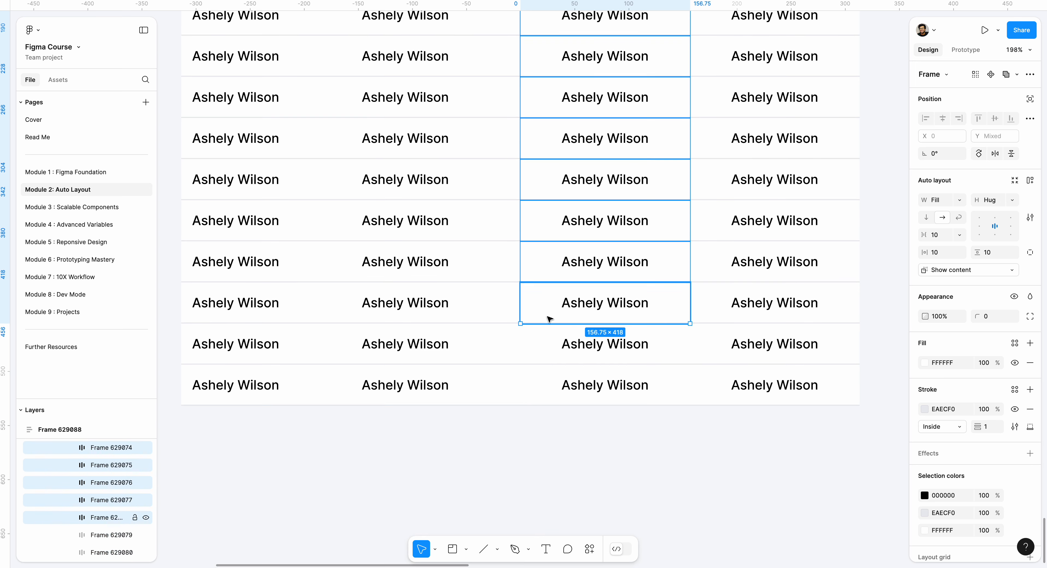
pyautogui.keyDown('shift'); pyautogui.click(543, 357); pyautogui.keyUp('shift')
pyautogui.keyDown('shift'); pyautogui.click(541, 382); pyautogui.keyUp('shift')
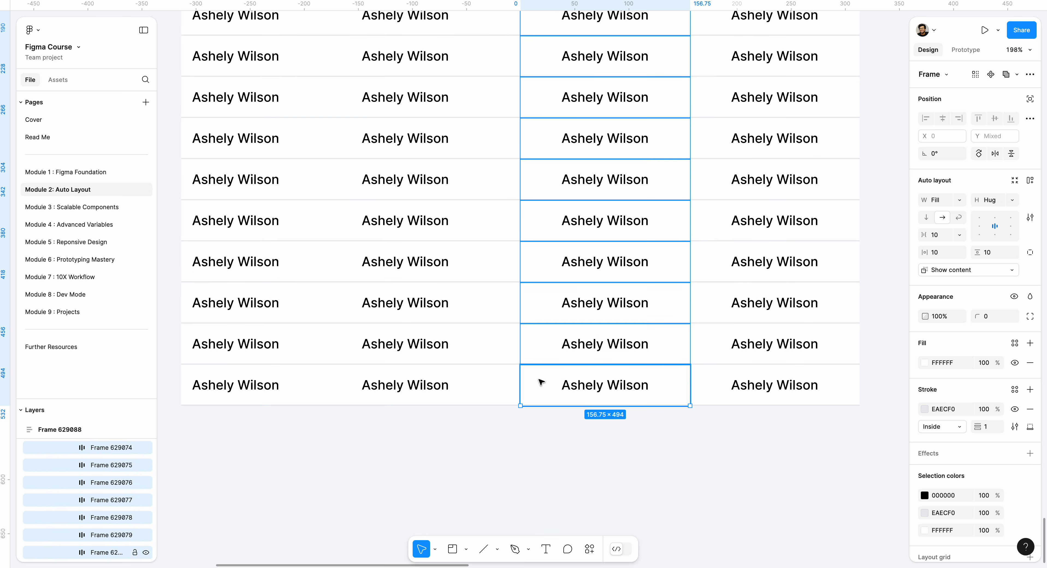
pyautogui.click(984, 231)
pyautogui.click(500, 459)
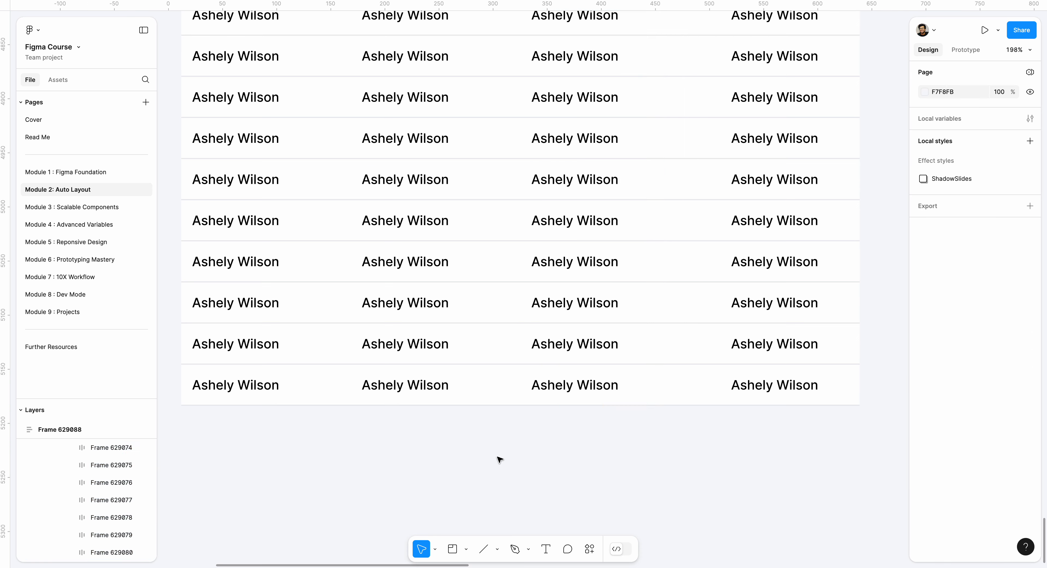
# Select all data cells of the fourth column together and align their contents to the left
pyautogui.hscroll(3, 468, 443)
pyautogui.scroll(5, 691, 203)
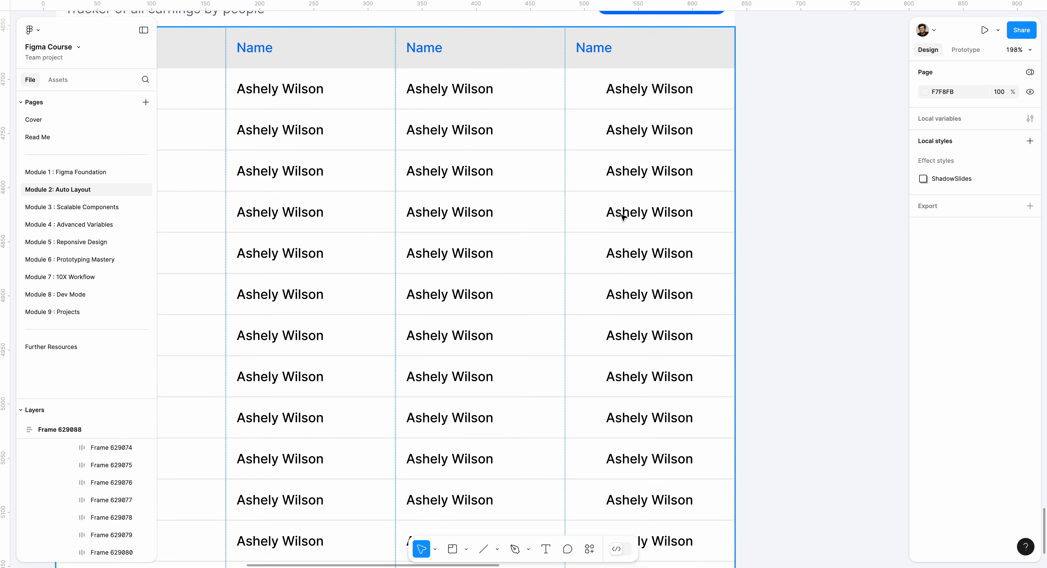
pyautogui.click(647, 96)
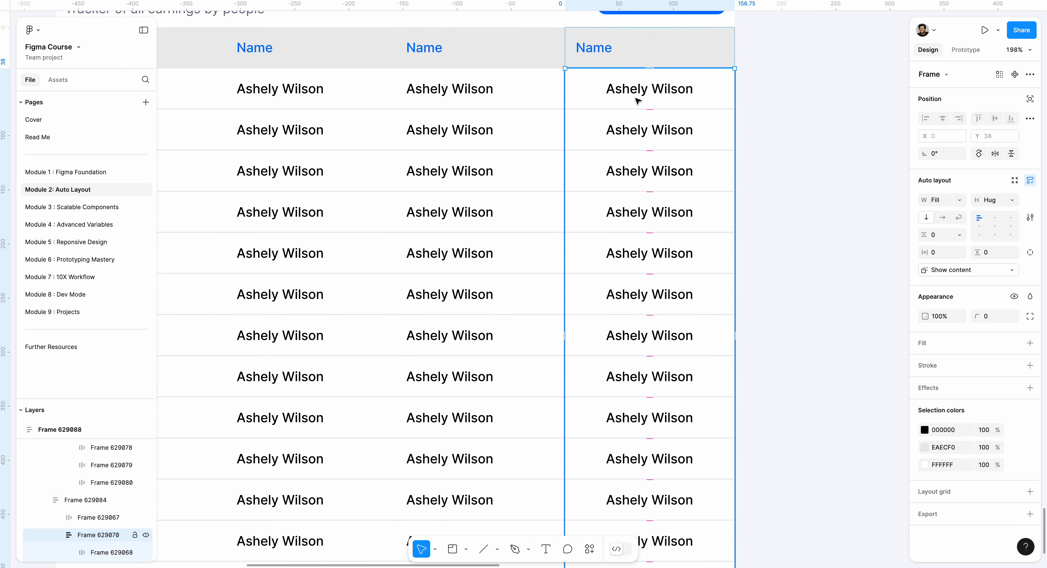
pyautogui.doubleClick(638, 100)
pyautogui.keyDown('shift'); pyautogui.click(587, 135); pyautogui.keyUp('shift')
pyautogui.keyDown('shift'); pyautogui.click(585, 178); pyautogui.keyUp('shift')
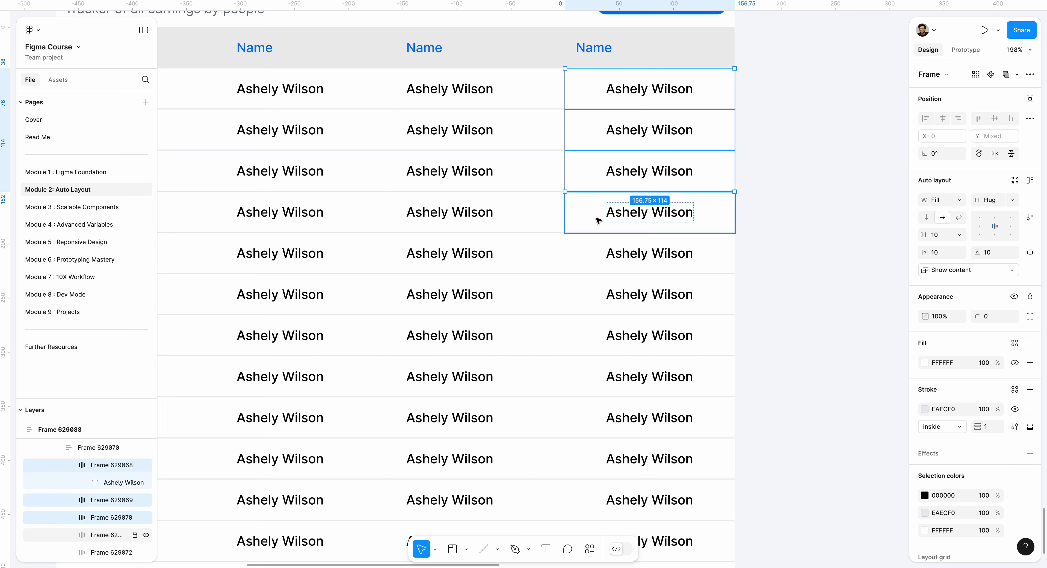
pyautogui.keyDown('shift'); pyautogui.click(599, 220); pyautogui.keyUp('shift')
pyautogui.keyDown('shift'); pyautogui.click(596, 264); pyautogui.keyUp('shift')
pyautogui.keyDown('shift'); pyautogui.click(598, 305); pyautogui.keyUp('shift')
pyautogui.keyDown('shift'); pyautogui.click(591, 343); pyautogui.keyUp('shift')
pyautogui.keyDown('shift'); pyautogui.click(591, 374); pyautogui.keyUp('shift')
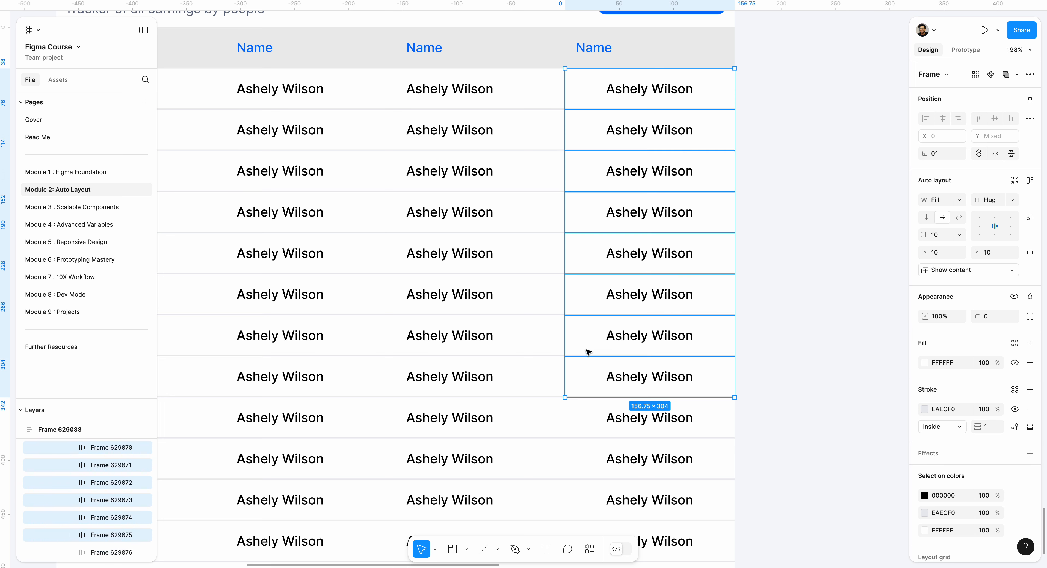
pyautogui.scroll(-5, 588, 352)
pyautogui.keyDown('shift'); pyautogui.click(594, 244); pyautogui.keyUp('shift')
pyautogui.keyDown('shift'); pyautogui.click(593, 285); pyautogui.keyUp('shift')
pyautogui.keyDown('shift'); pyautogui.click(587, 325); pyautogui.keyUp('shift')
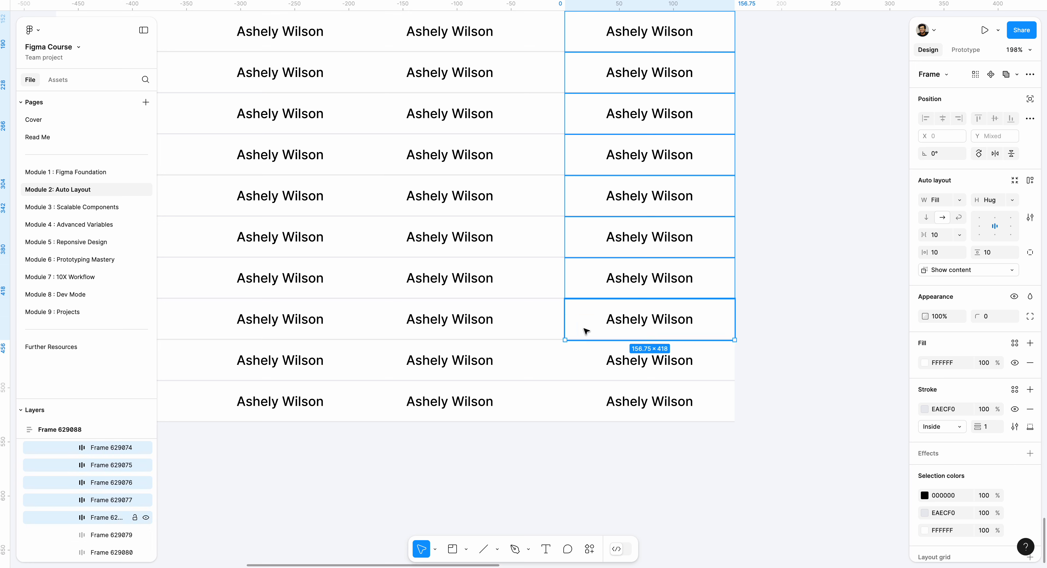
pyautogui.keyDown('shift'); pyautogui.click(590, 361); pyautogui.keyUp('shift')
pyautogui.keyDown('shift'); pyautogui.click(605, 396); pyautogui.keyUp('shift')
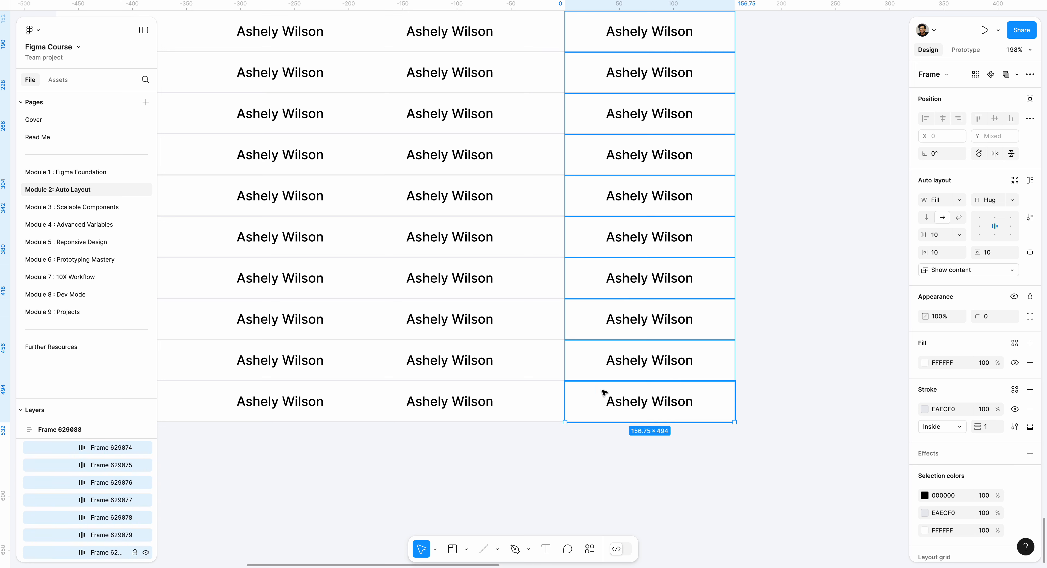
pyautogui.click(985, 227)
pyautogui.scroll(4, 844, 135)
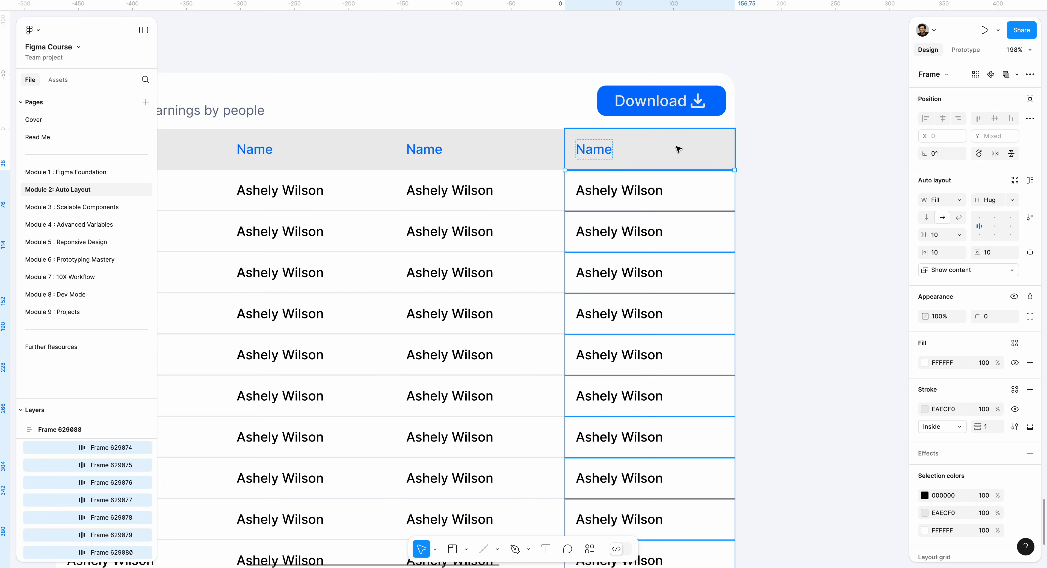
pyautogui.click(679, 149)
pyautogui.click(818, 147)
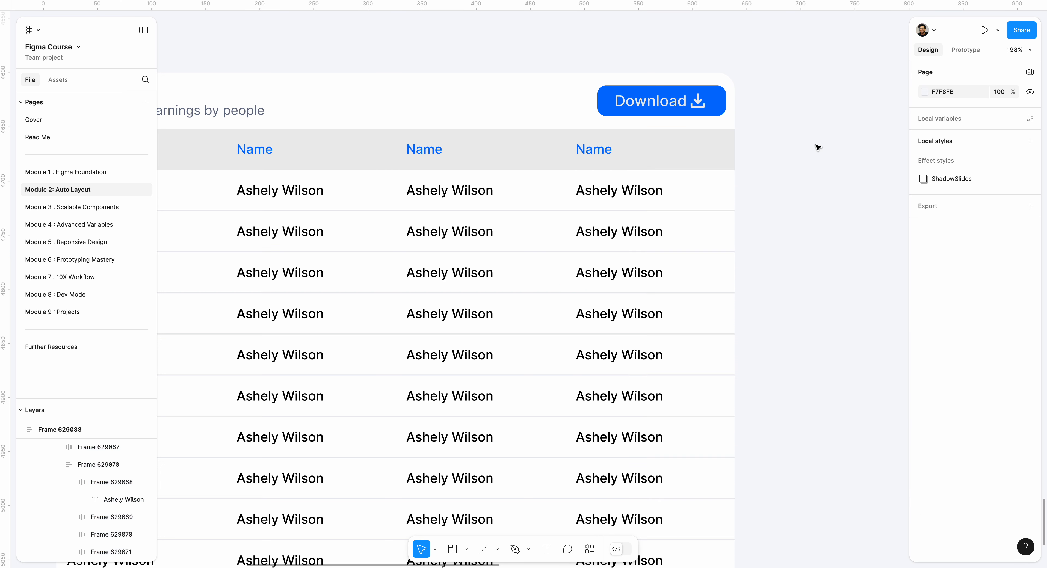
# Narrow the outer tracker table frame to about 549 wide and give it a minimum width of 550
pyautogui.scroll(-5, 818, 147)
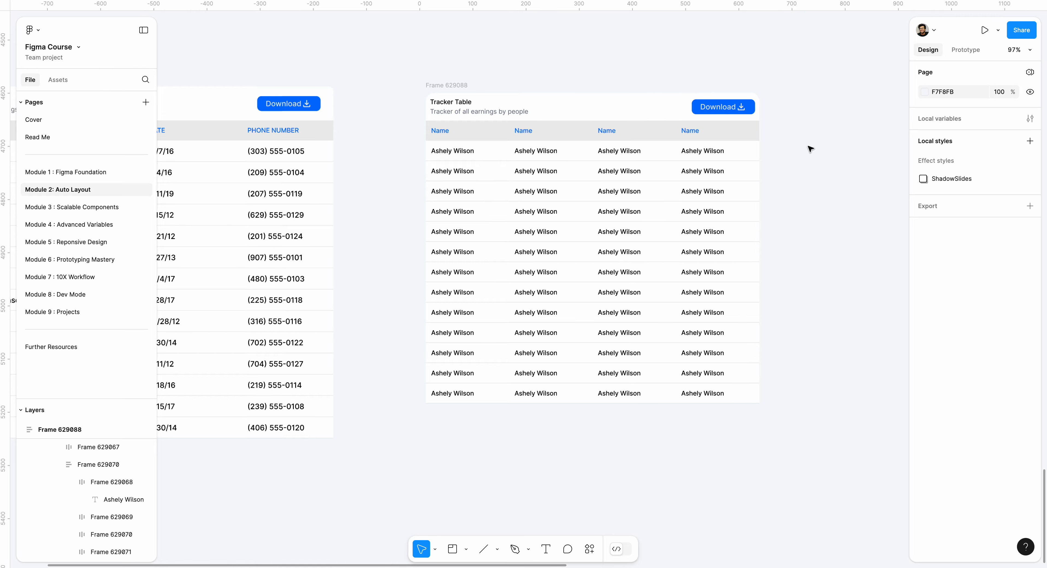
pyautogui.click(446, 80)
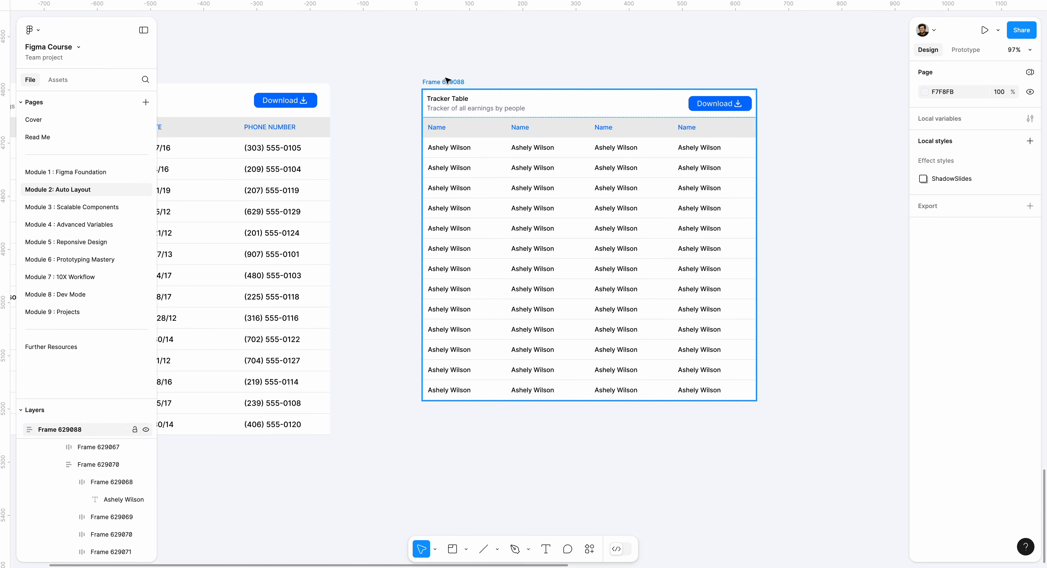
pyautogui.moveTo(758, 163); pyautogui.dragTo(715, 128)
pyautogui.click(960, 200)
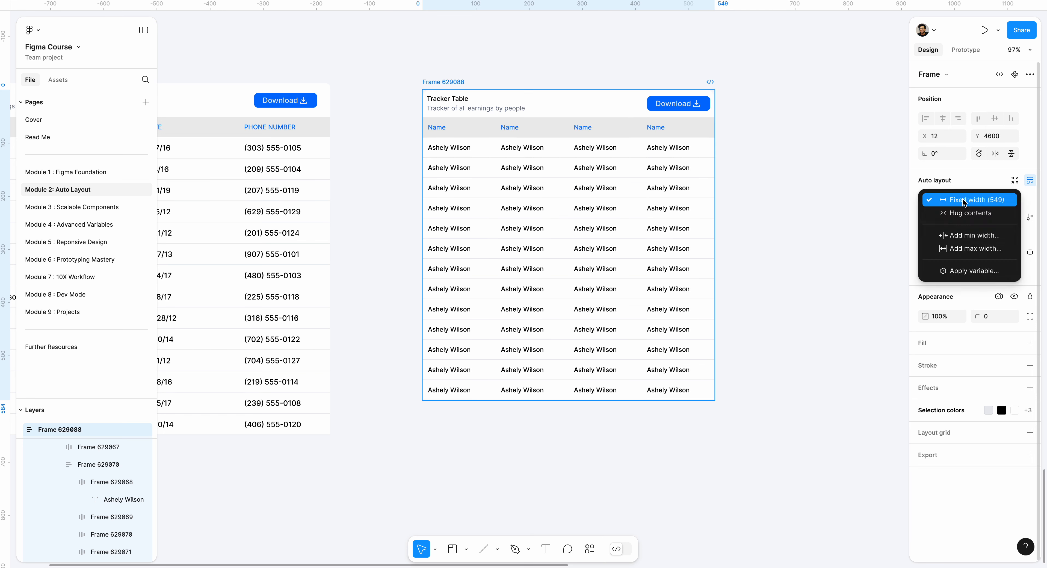
pyautogui.click(971, 236)
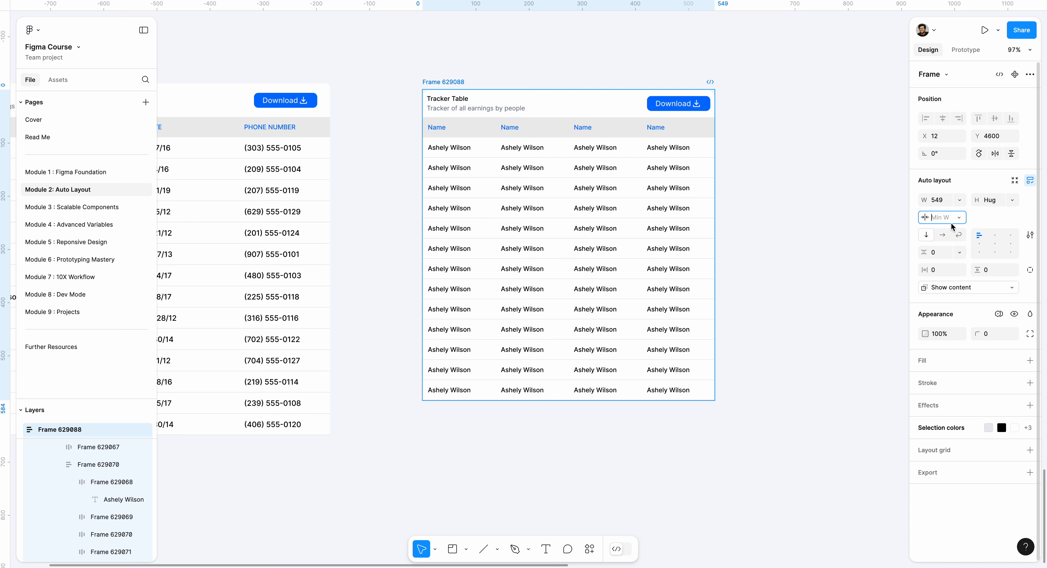
pyautogui.press('Return')
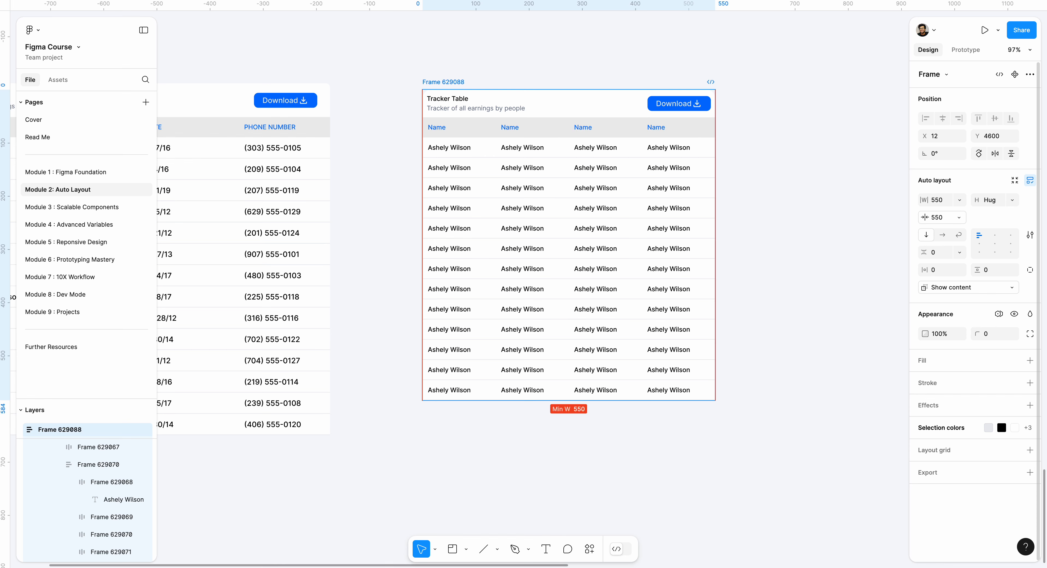
pyautogui.click(561, 60)
# Widen the outer tracker table frame to about 798
pyautogui.click(441, 83)
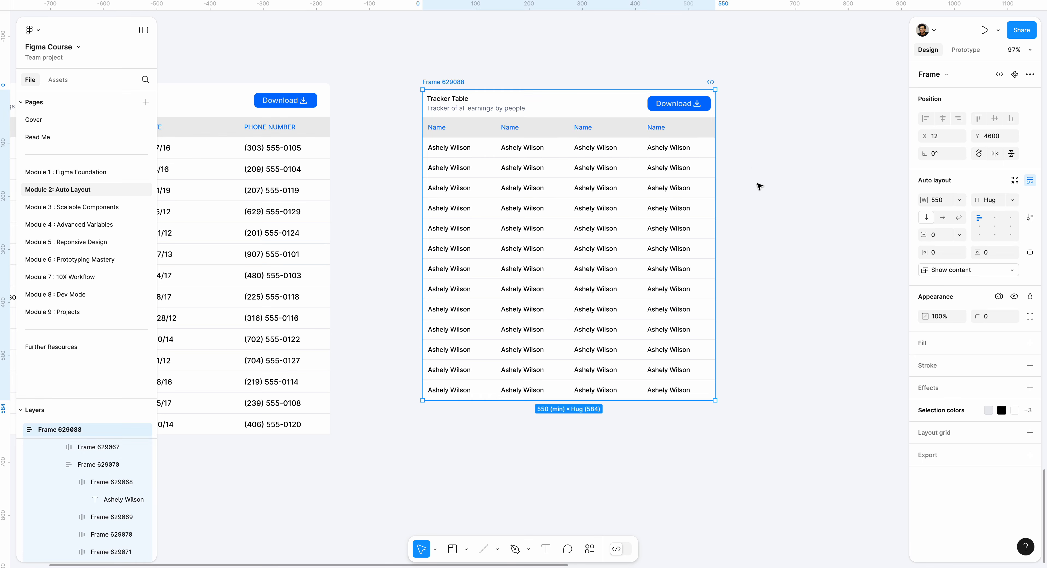
pyautogui.moveTo(733, 204); pyautogui.dragTo(847, 182)
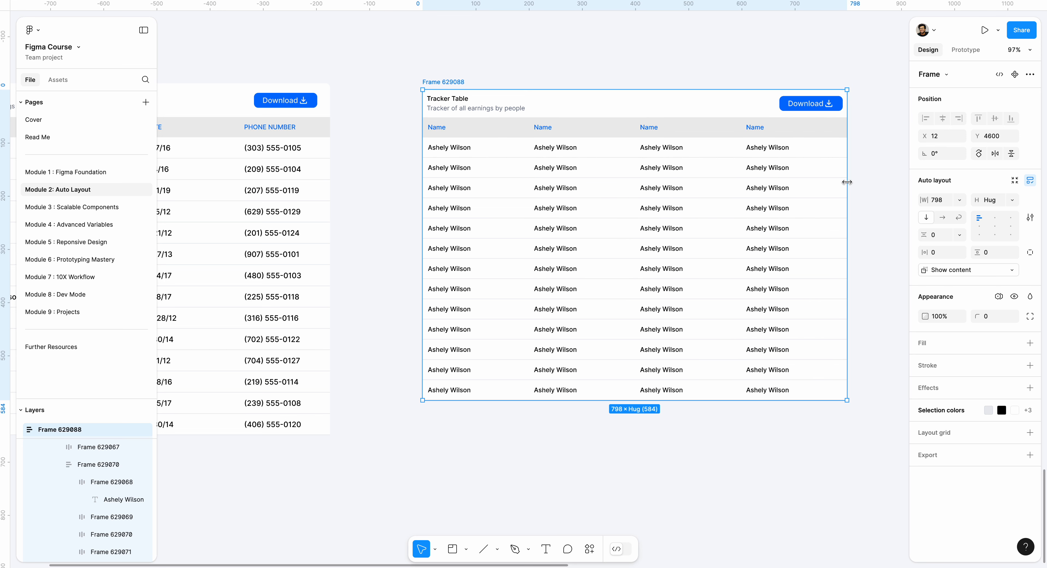
pyautogui.rightClick(600, 75)
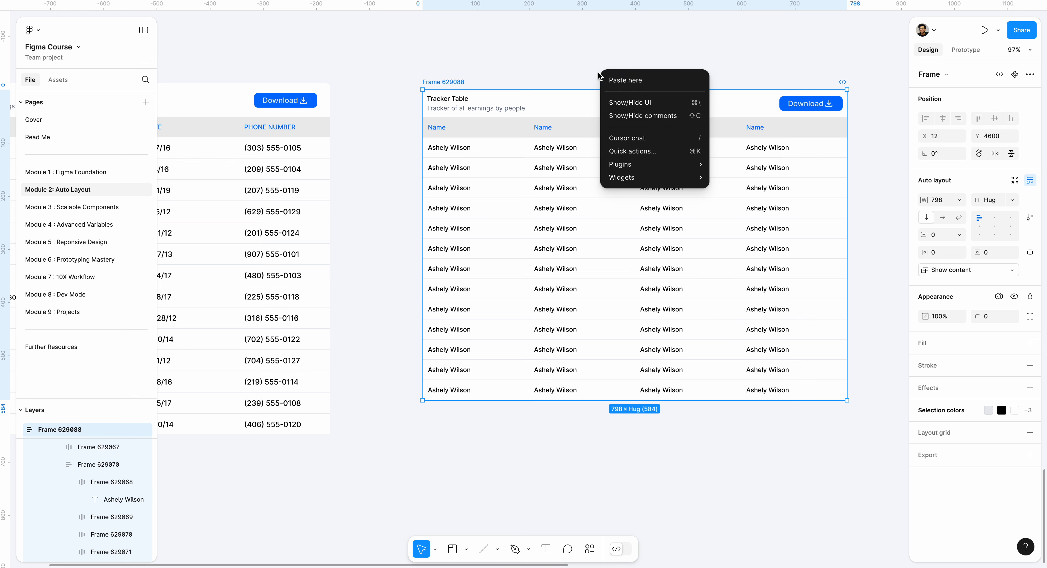
pyautogui.click(575, 45)
# Set the horizontal gap between the title texts and the Download button in the header frame to 32
pyautogui.scroll(5, 569, 74)
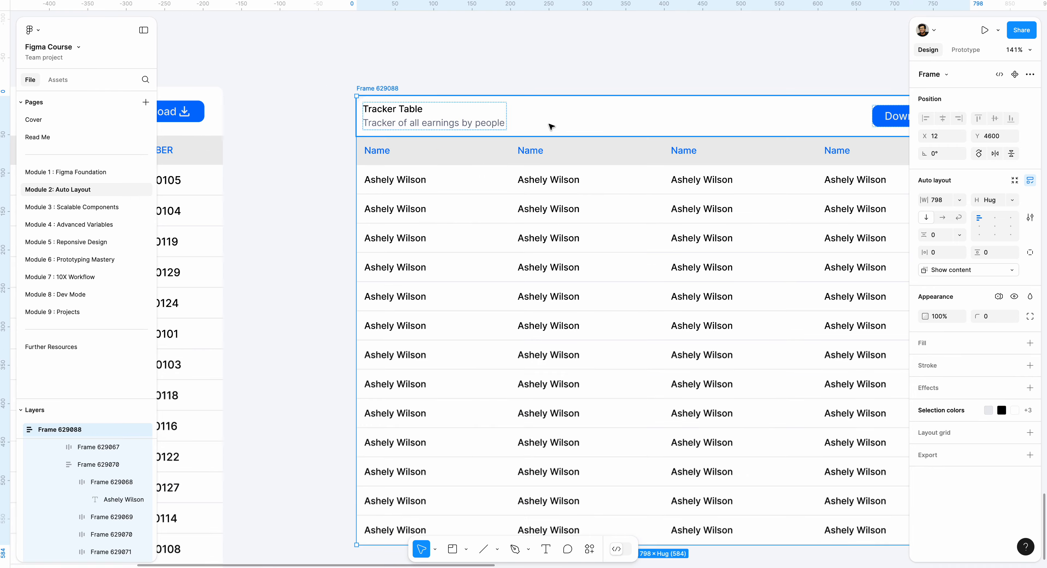
pyautogui.click(548, 124)
pyautogui.hscroll(1, 478, 118)
pyautogui.hscroll(3, 478, 119)
pyautogui.scroll(-2, 479, 120)
pyautogui.scroll(1, 500, 195)
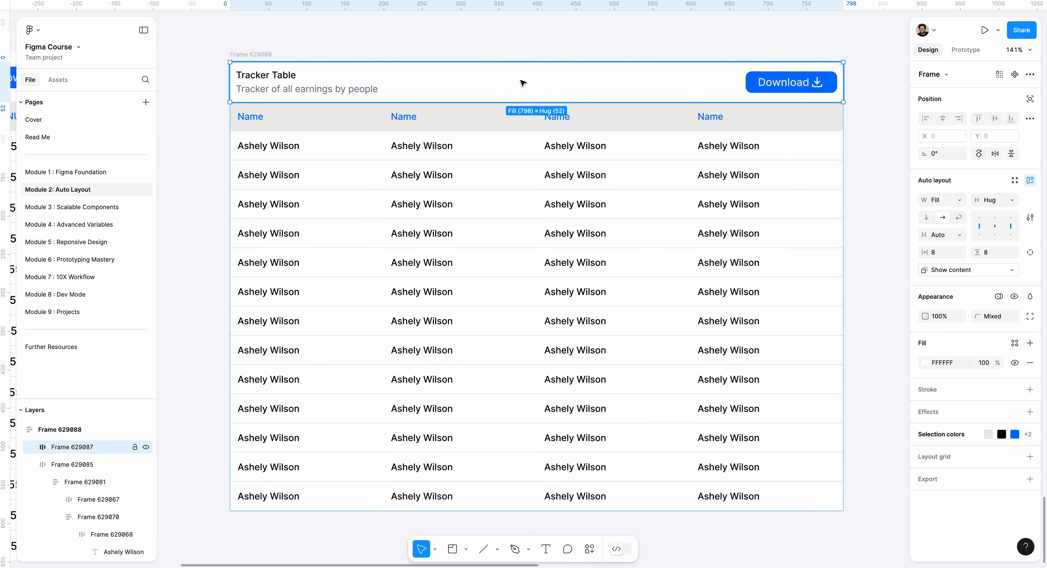
pyautogui.click(520, 81)
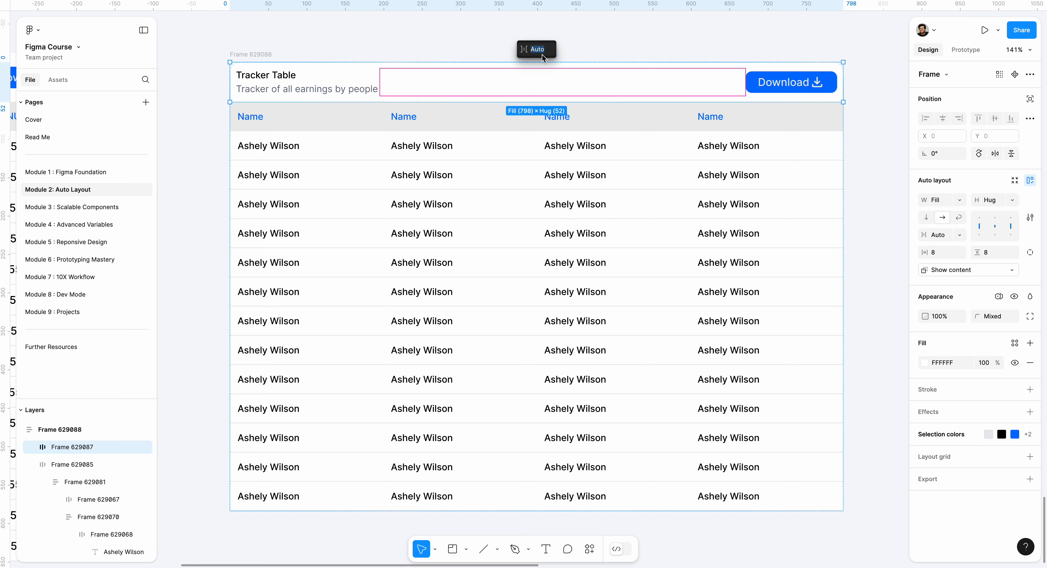
pyautogui.click(939, 235)
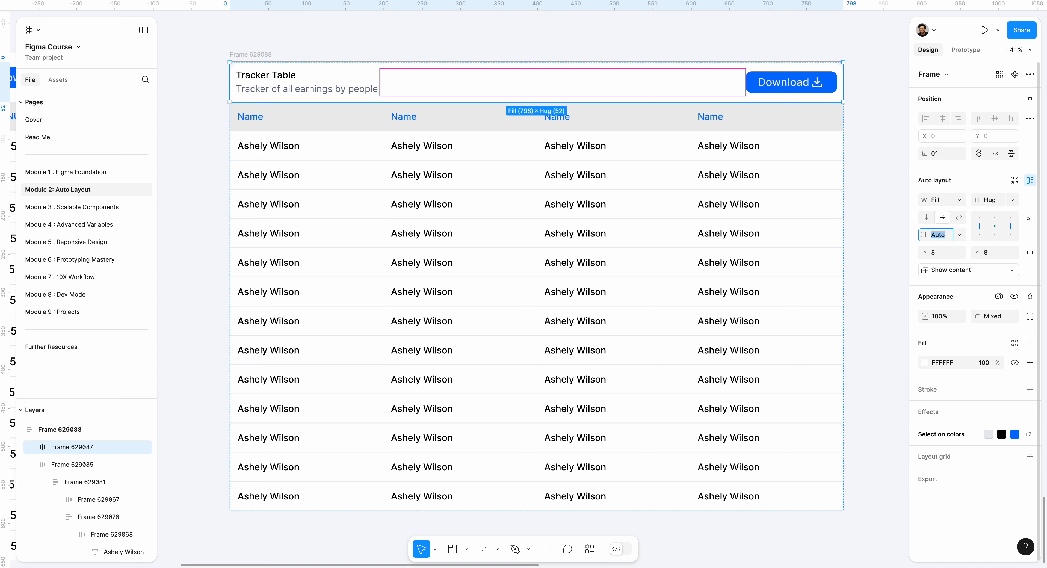
pyautogui.write('32')
pyautogui.press('Return')
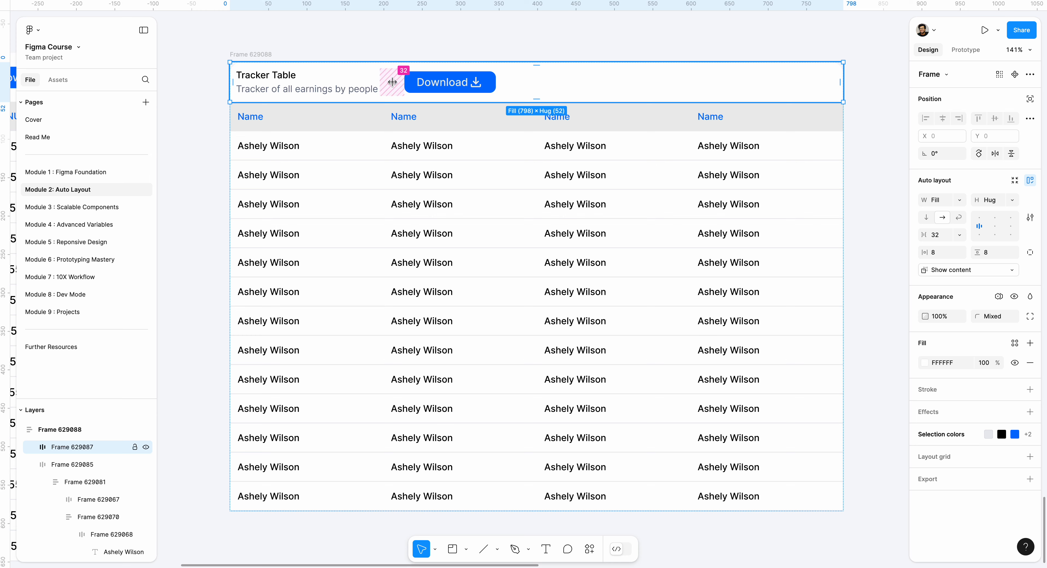
# Try centre alignment on the header frame's contents, and switch its horizontal gap back to Auto
pyautogui.click(996, 228)
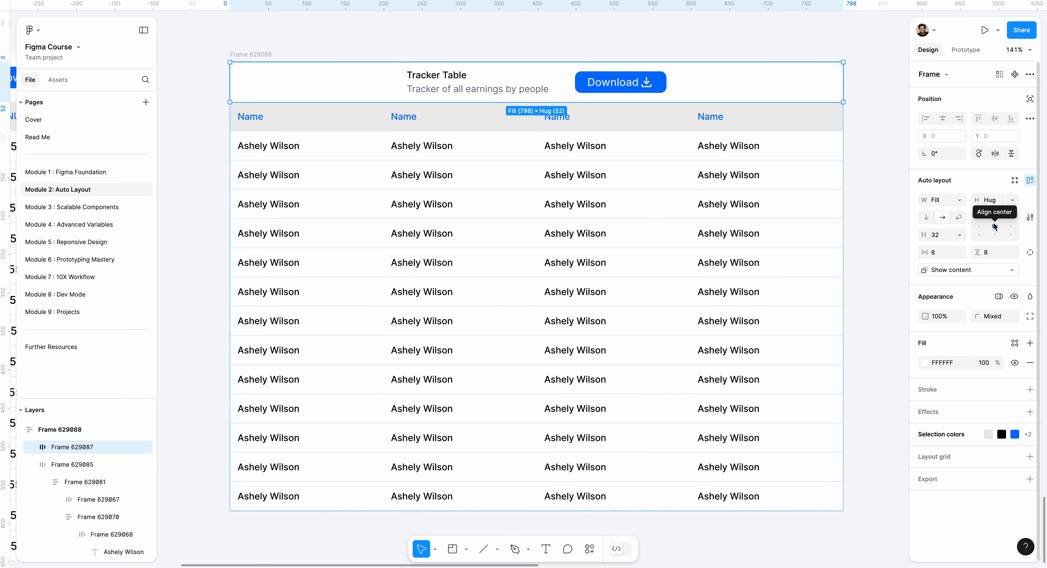
pyautogui.doubleClick(995, 226)
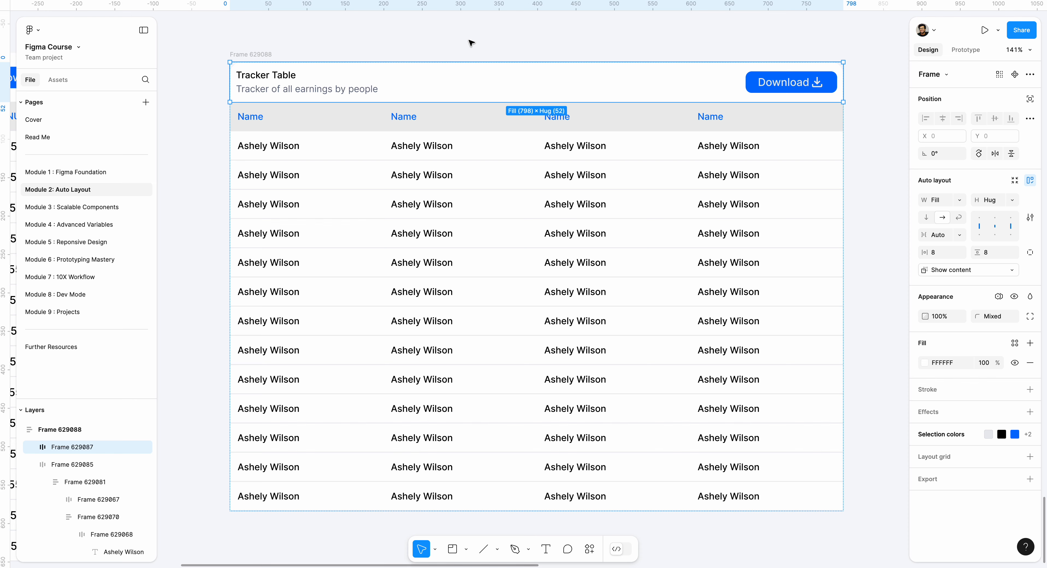
pyautogui.click(335, 38)
# Compare the rebuilt tracker table with the original table beside it
pyautogui.scroll(-5, 332, 37)
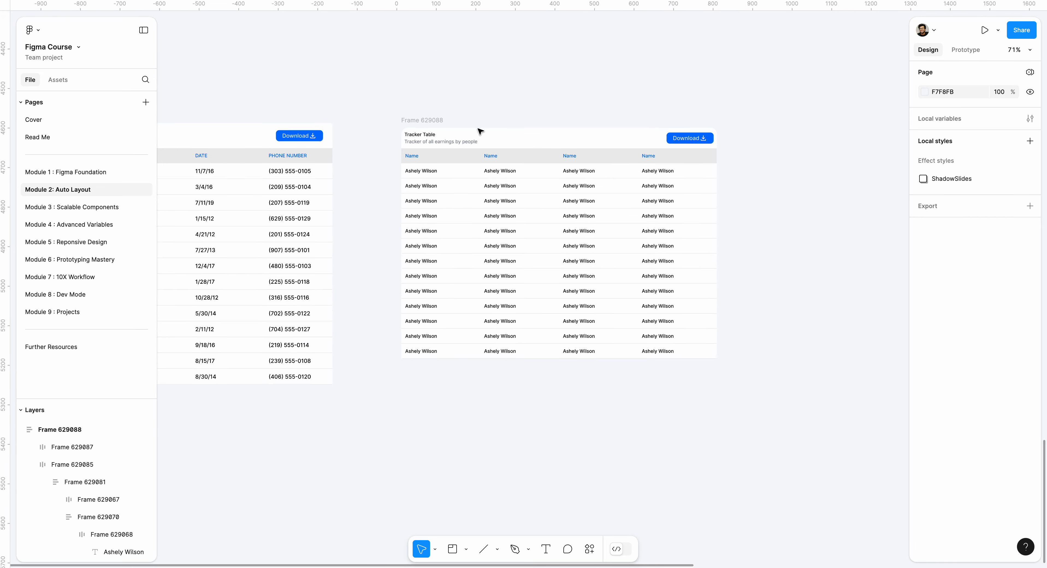
pyautogui.scroll(3, 479, 131)
pyautogui.click(392, 120)
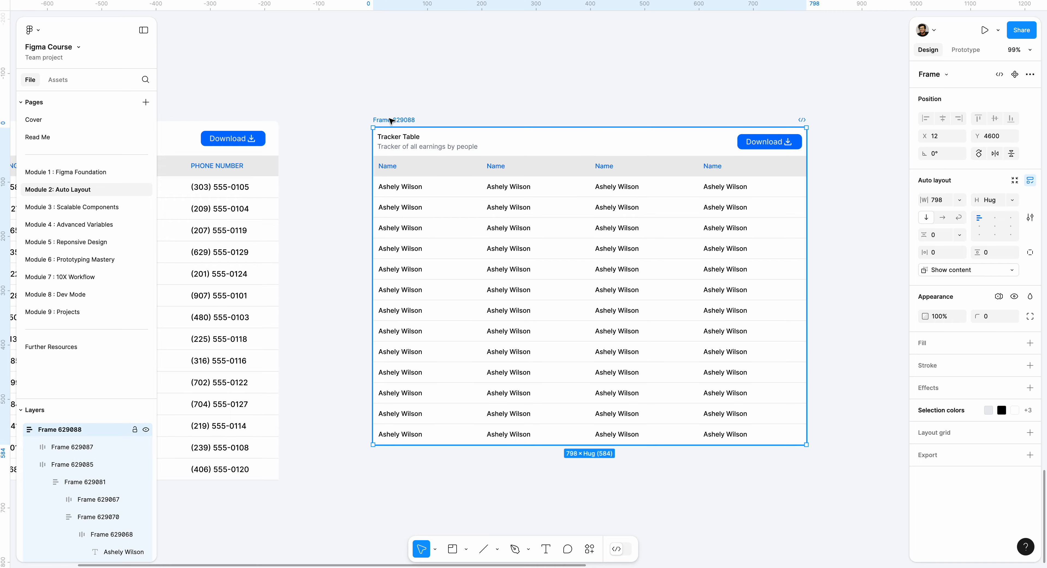
pyautogui.scroll(2, 391, 120)
pyautogui.click(363, 103)
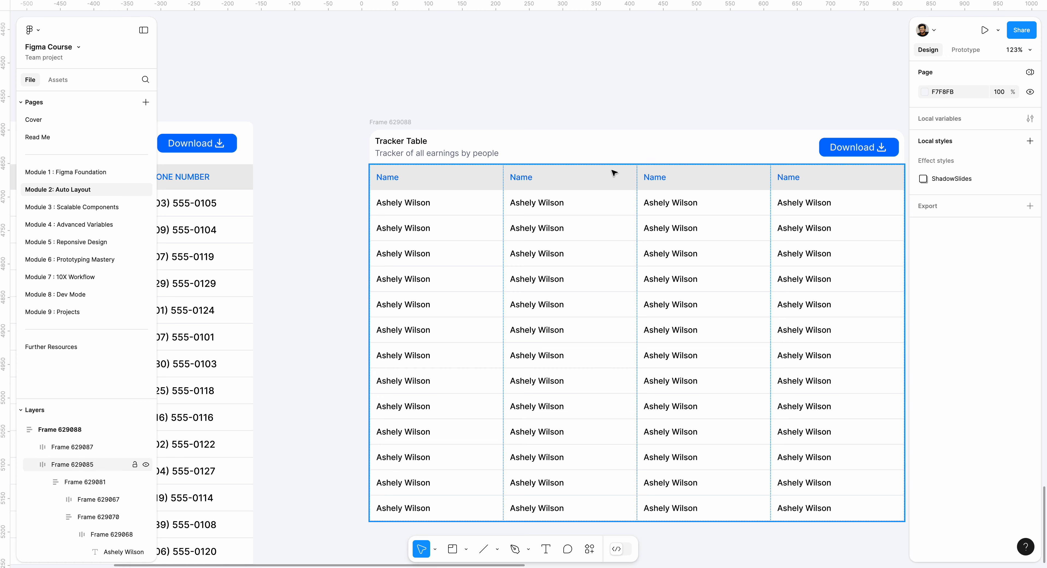
pyautogui.scroll(-5, 618, 167)
pyautogui.hscroll(-3, 618, 167)
pyautogui.scroll(5, 619, 170)
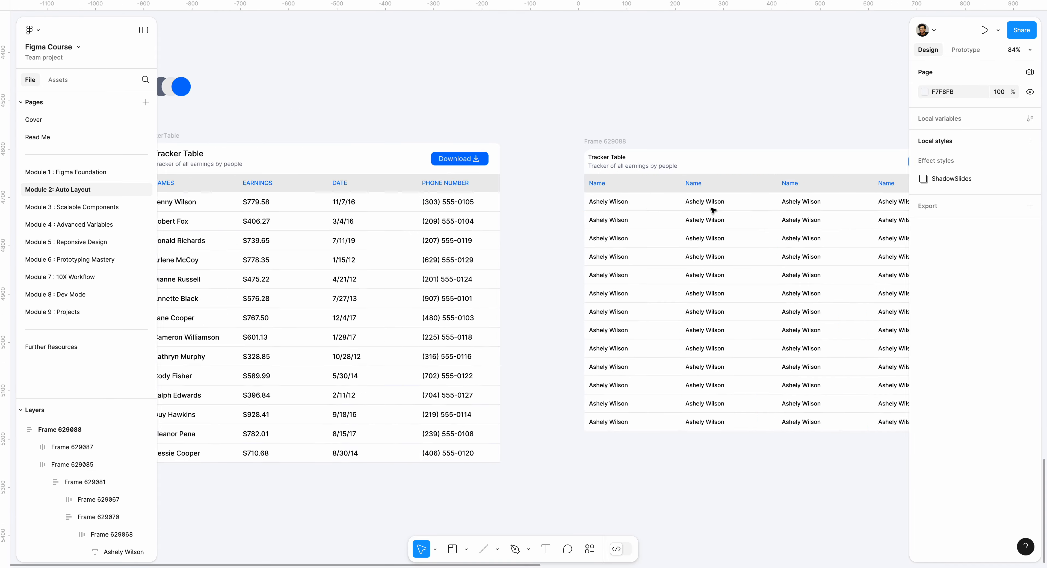
# Try adding horizontal padding to the frame that holds the four columns, and undo it
pyautogui.click(612, 205)
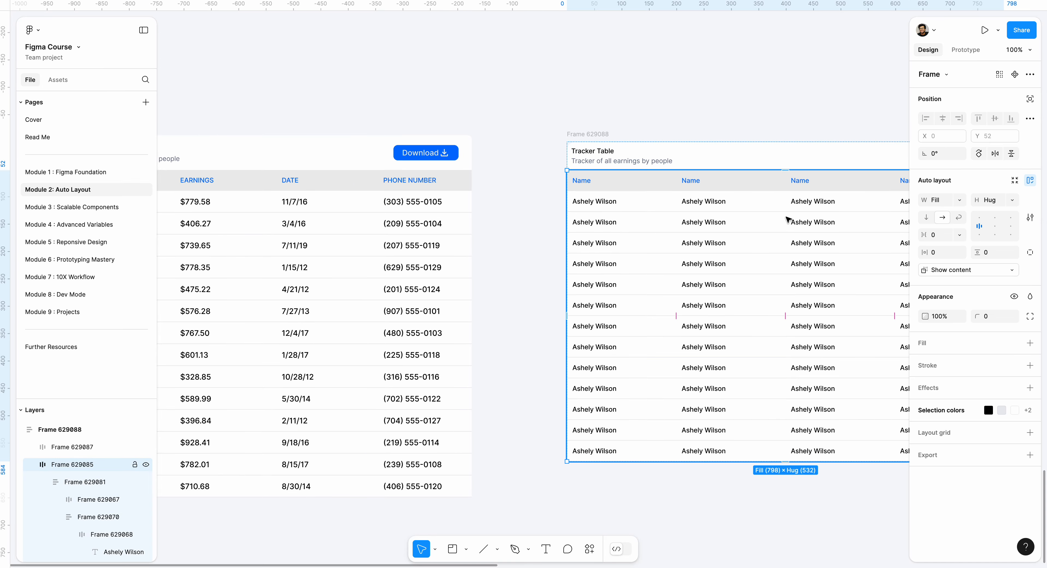
pyautogui.moveTo(925, 252); pyautogui.dragTo(931, 253)
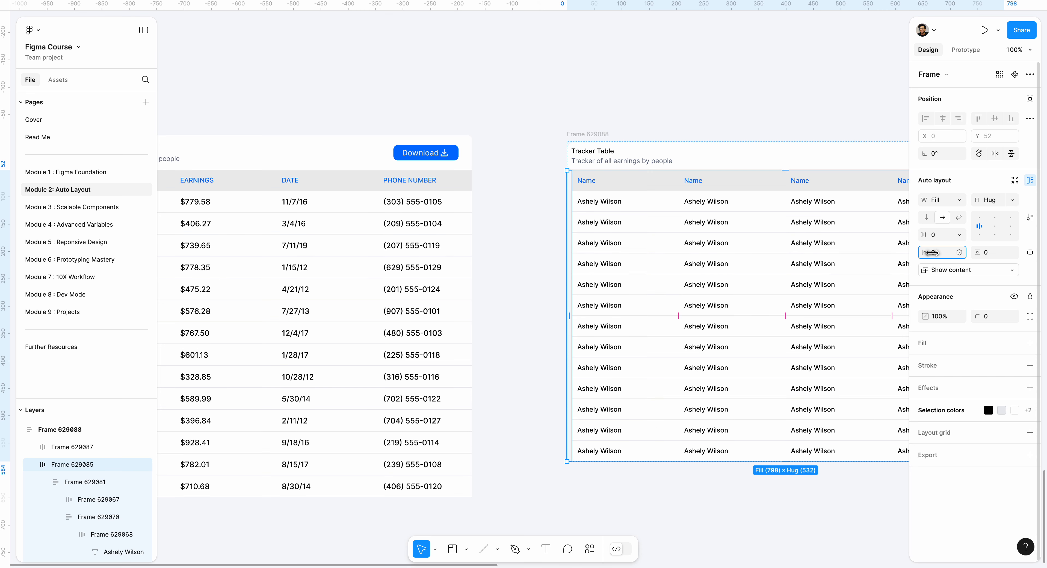
pyautogui.press('super+z')
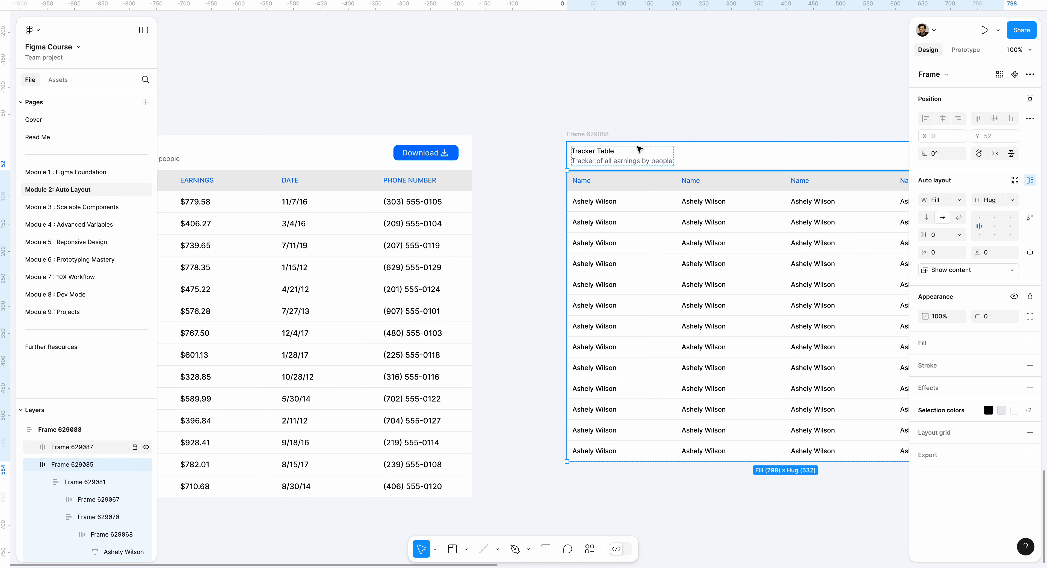
# Run the Content Reel plugin
pyautogui.click(586, 550)
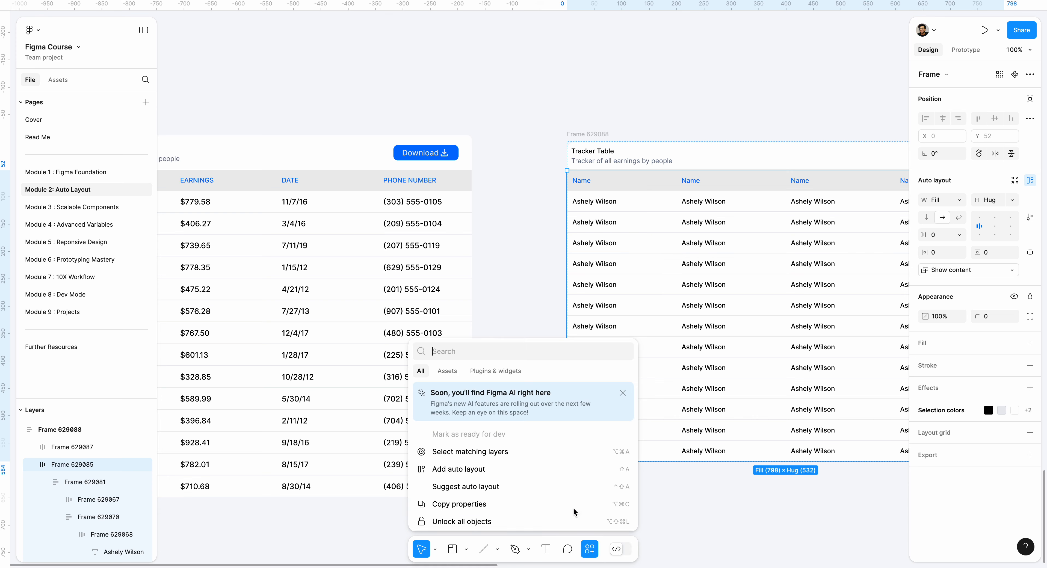
pyautogui.click(489, 371)
pyautogui.click(454, 391)
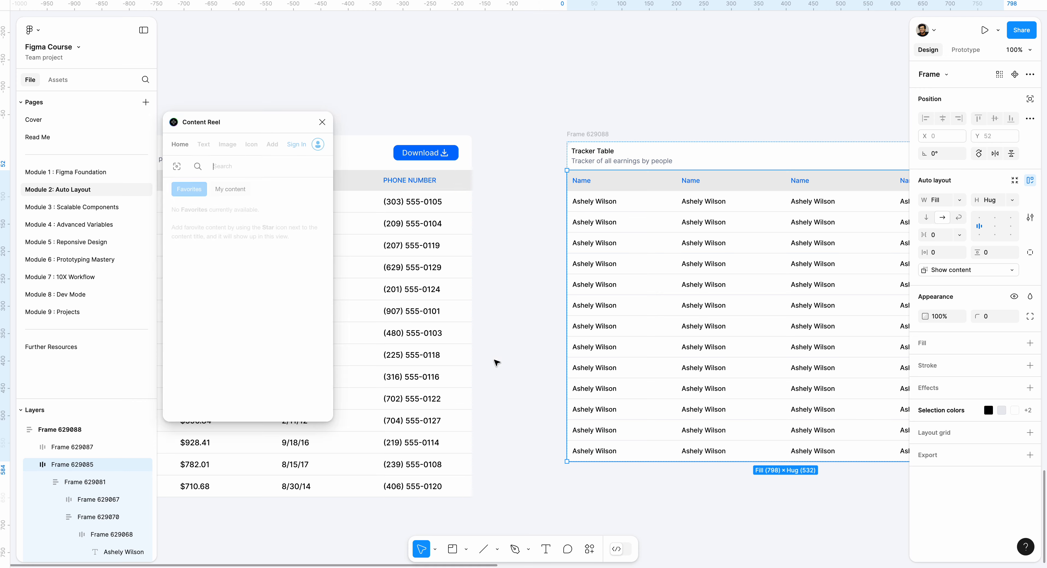
pyautogui.scroll(5, 610, 207)
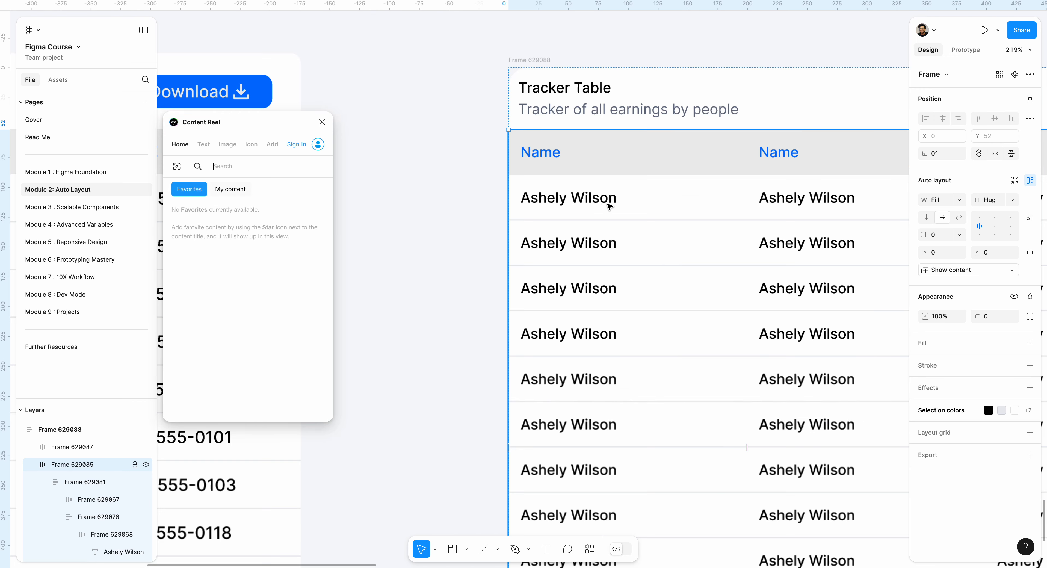
pyautogui.doubleClick(555, 202)
pyautogui.doubleClick(556, 202)
pyautogui.keyDown('shift'); pyautogui.click(555, 251); pyautogui.keyUp('shift')
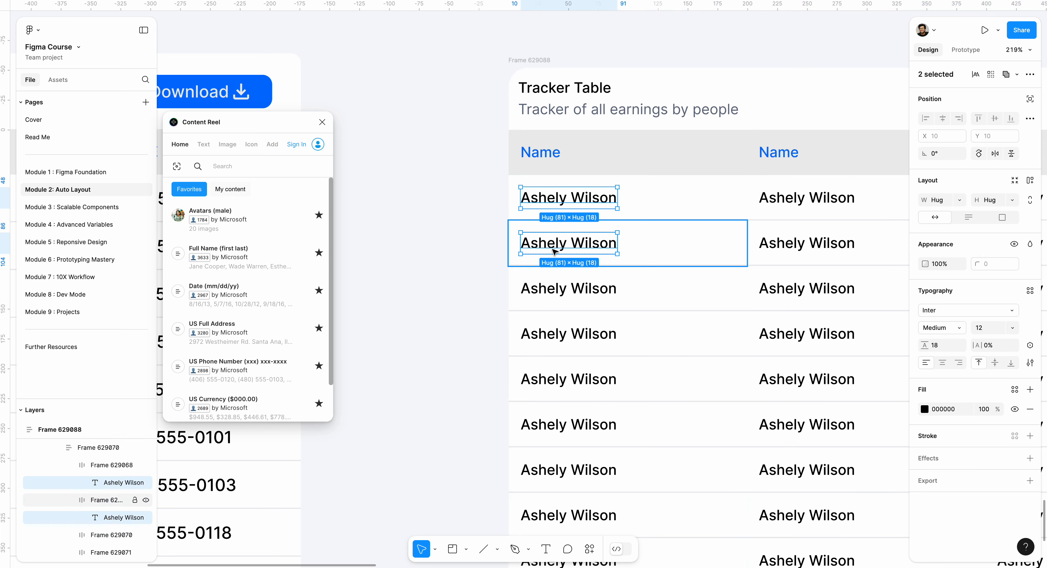
pyautogui.hscroll(4, 545, 240)
pyautogui.scroll(-3, 544, 203)
pyautogui.hscroll(-2, 545, 204)
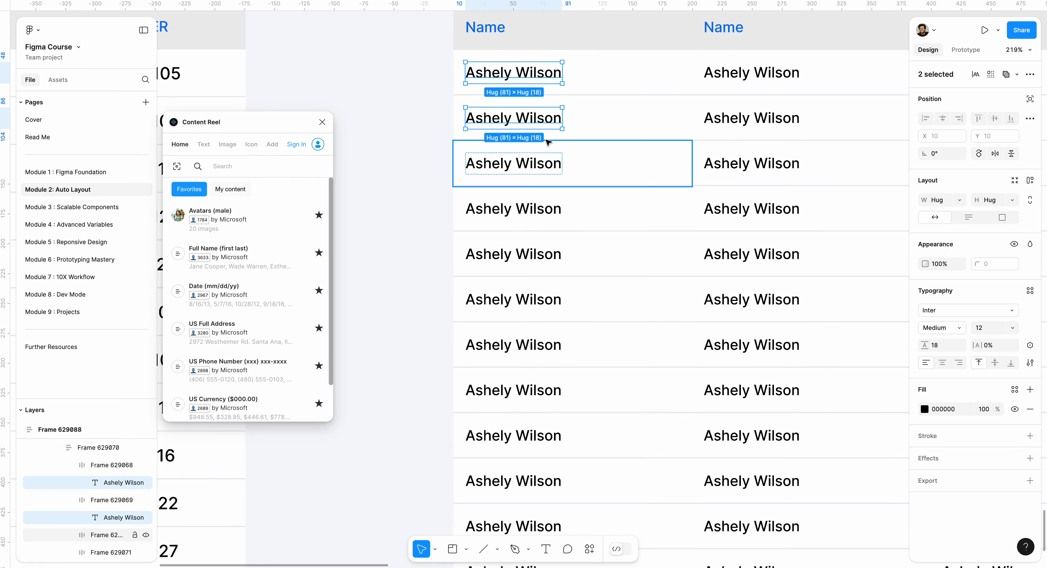
pyautogui.keyDown('shift'); pyautogui.click(508, 170); pyautogui.keyUp('shift')
pyautogui.keyDown('shift'); pyautogui.click(510, 208); pyautogui.keyUp('shift')
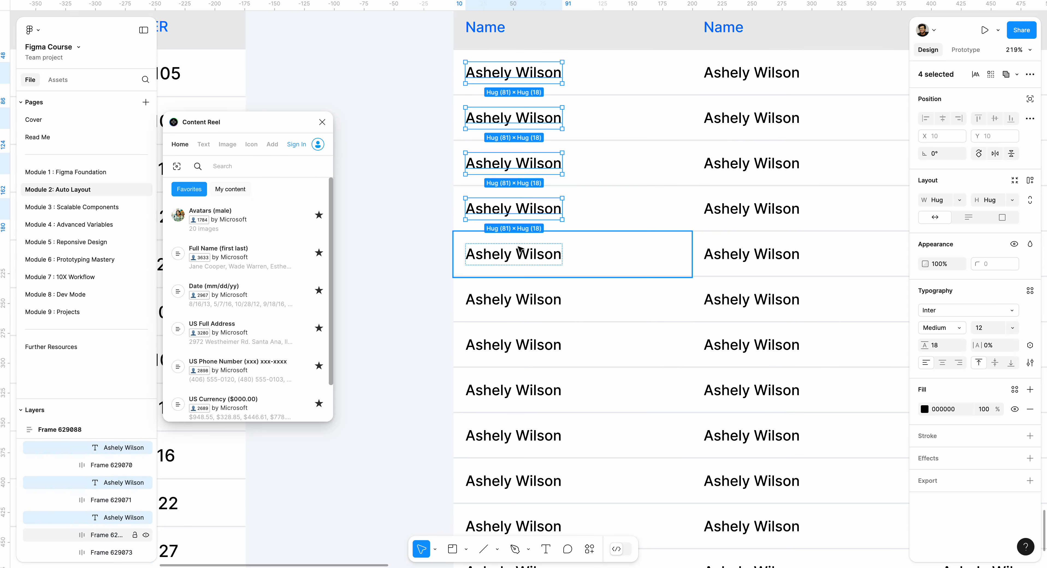
pyautogui.keyDown('shift'); pyautogui.click(514, 256); pyautogui.keyUp('shift')
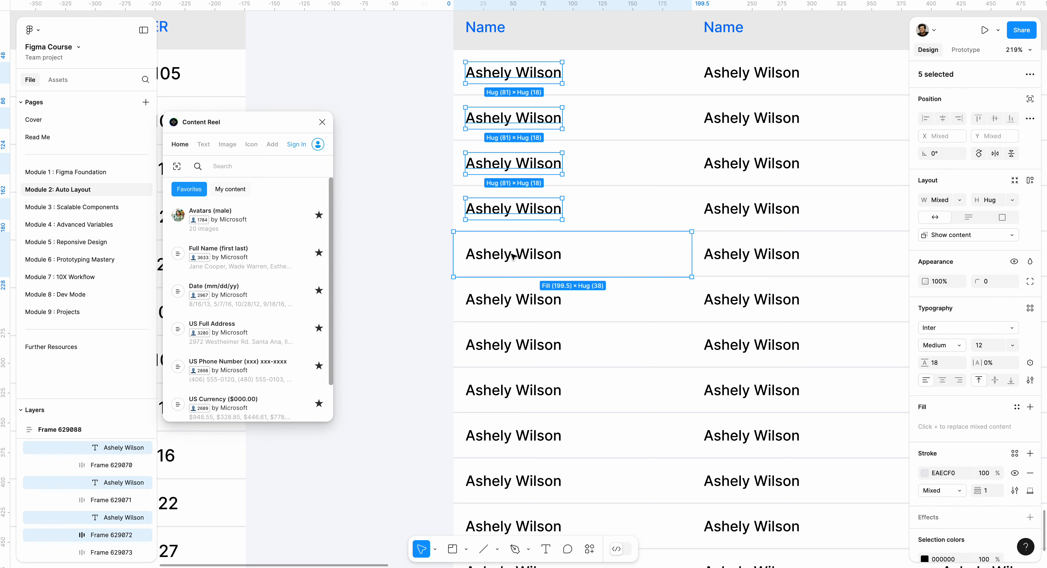
pyautogui.keyDown('shift'); pyautogui.doubleClick(499, 263); pyautogui.keyUp('shift')
pyautogui.click(498, 262)
pyautogui.click(660, 262)
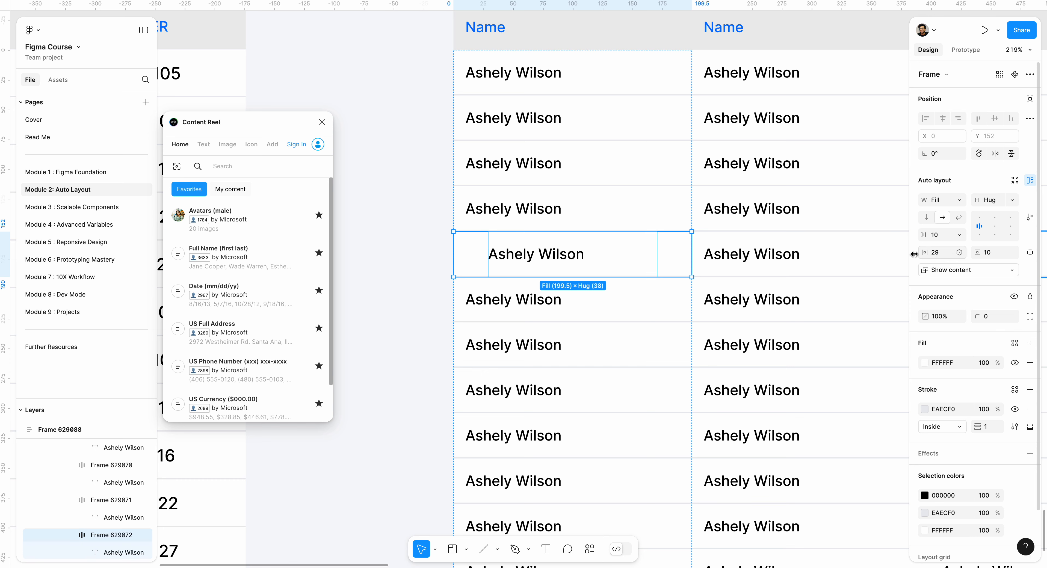
# Fill the name texts in the first column's first five body rows with Content Reel's Full Name (first last) content
pyautogui.click(524, 255)
pyautogui.keyDown('shift'); pyautogui.click(527, 200); pyautogui.keyUp('shift')
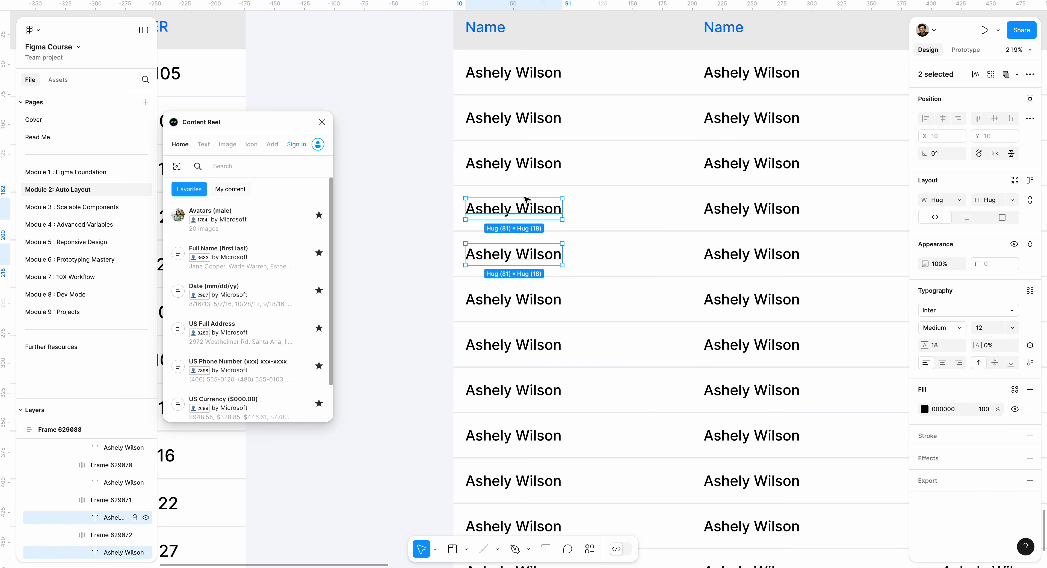
pyautogui.keyDown('shift'); pyautogui.click(528, 164); pyautogui.keyUp('shift')
pyautogui.keyDown('shift'); pyautogui.click(529, 117); pyautogui.keyUp('shift')
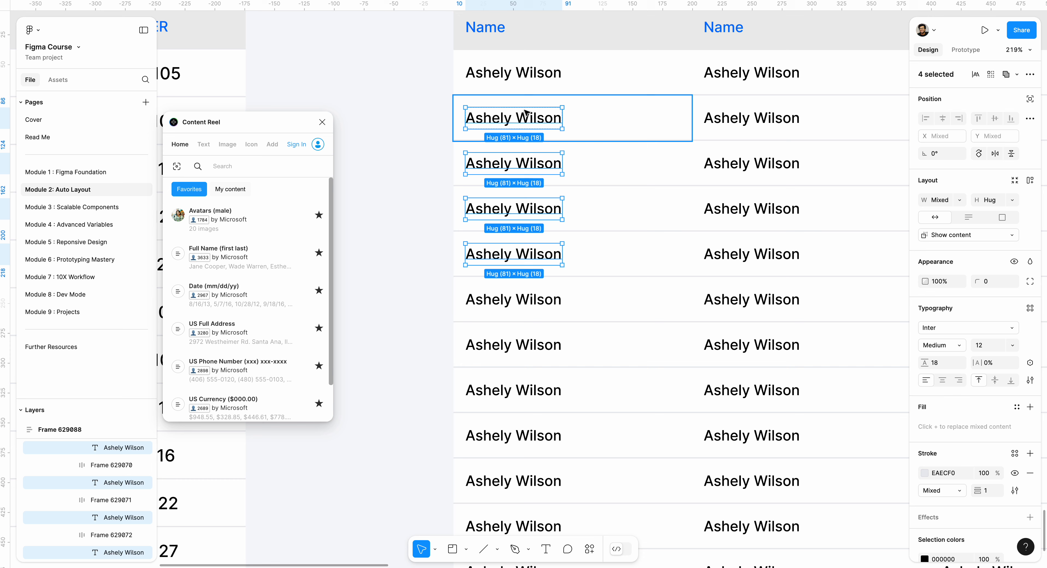
pyautogui.keyDown('shift'); pyautogui.click(539, 72); pyautogui.keyUp('shift')
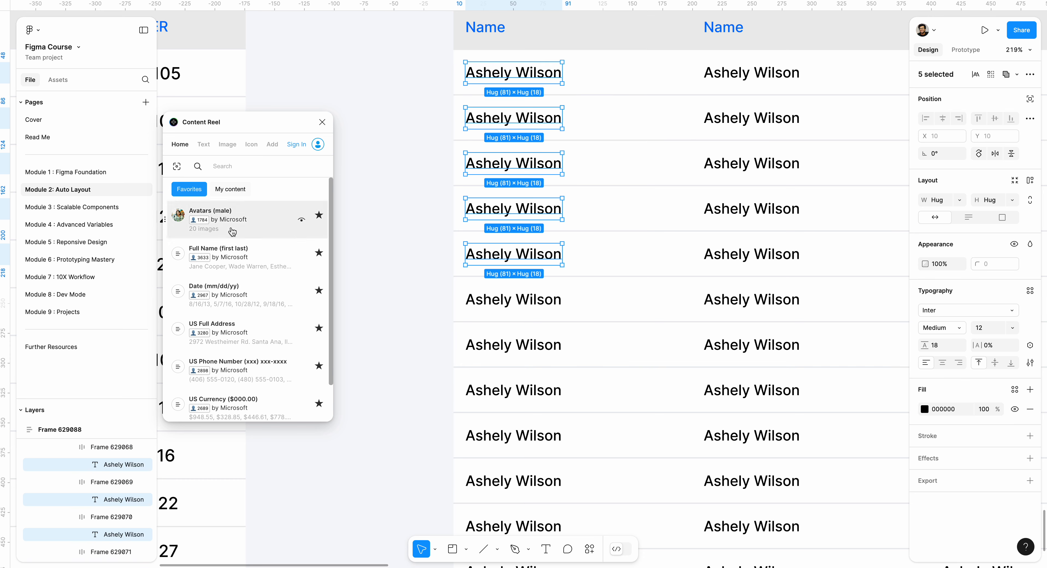
pyautogui.scroll(-1, 268, 333)
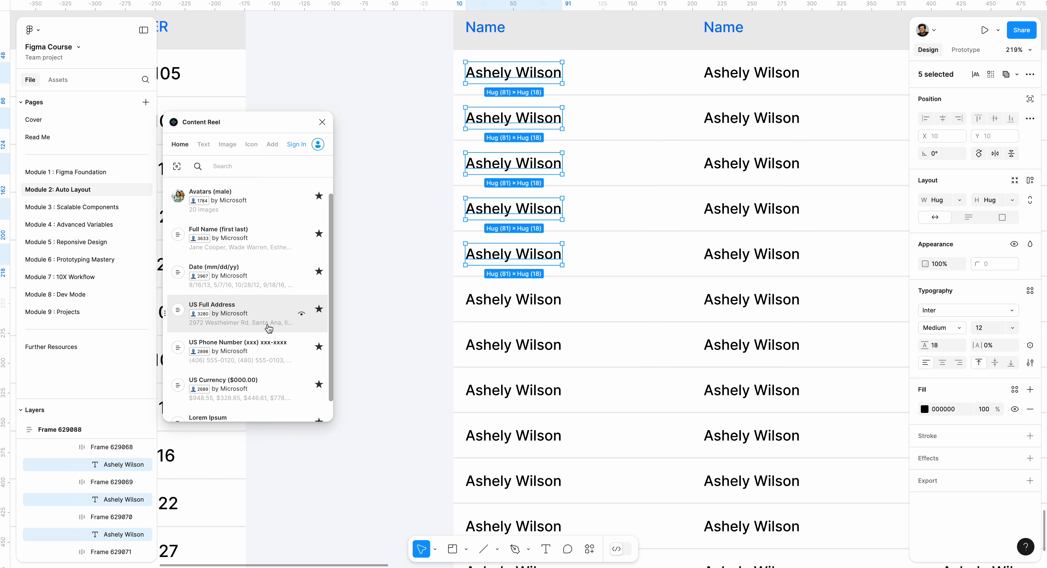
pyautogui.scroll(1, 266, 331)
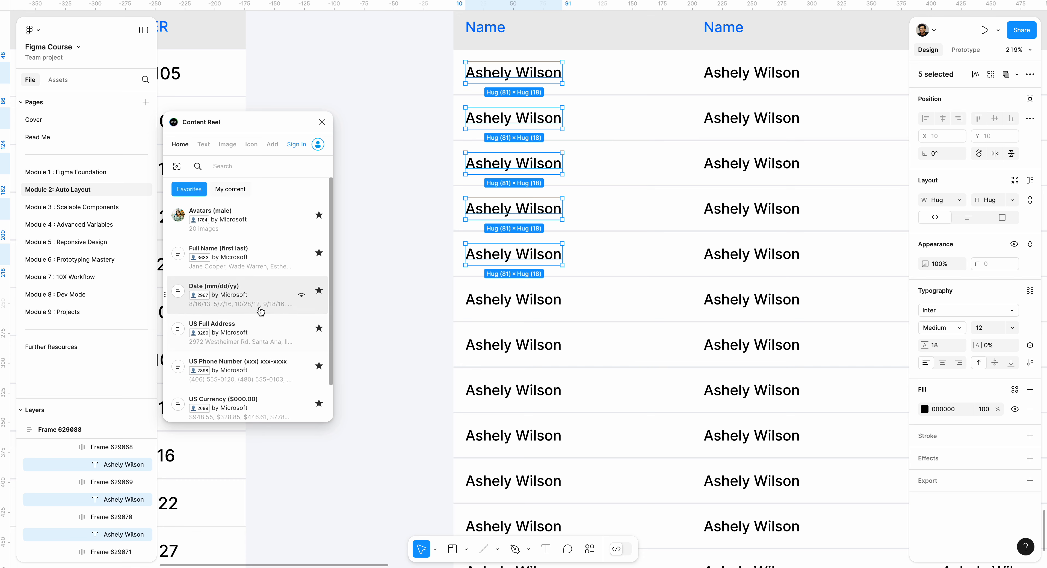
pyautogui.click(256, 272)
pyautogui.click(362, 264)
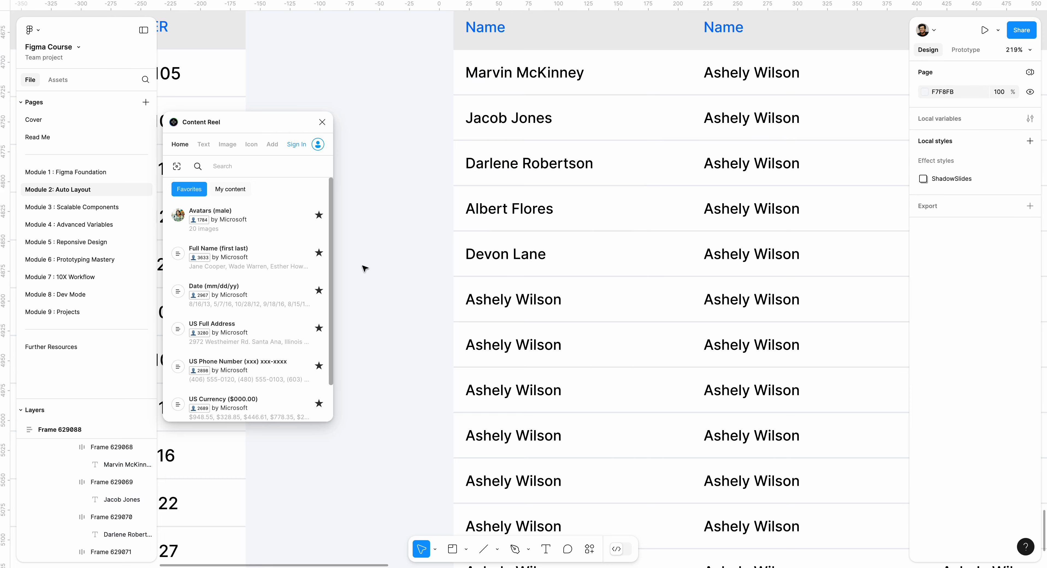
# Fill the remaining eight placeholder names in the first column with Content Reel's Full Name (first last) content
pyautogui.scroll(-3, 482, 256)
pyautogui.click(511, 203)
pyautogui.click(511, 203)
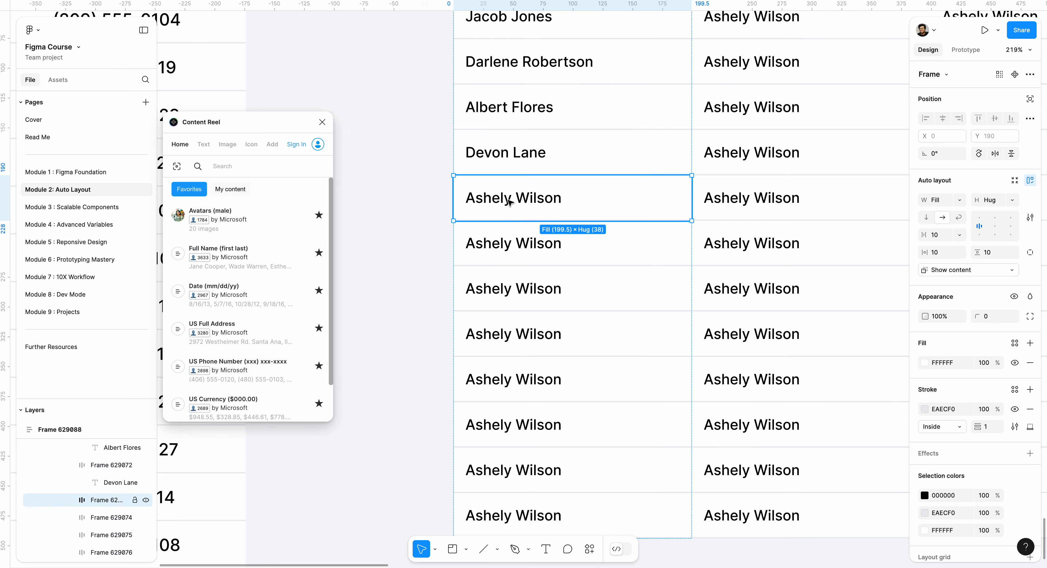
pyautogui.click(511, 203)
pyautogui.keyDown('shift'); pyautogui.click(512, 246); pyautogui.keyUp('shift')
pyautogui.keyDown('shift'); pyautogui.click(514, 298); pyautogui.keyUp('shift')
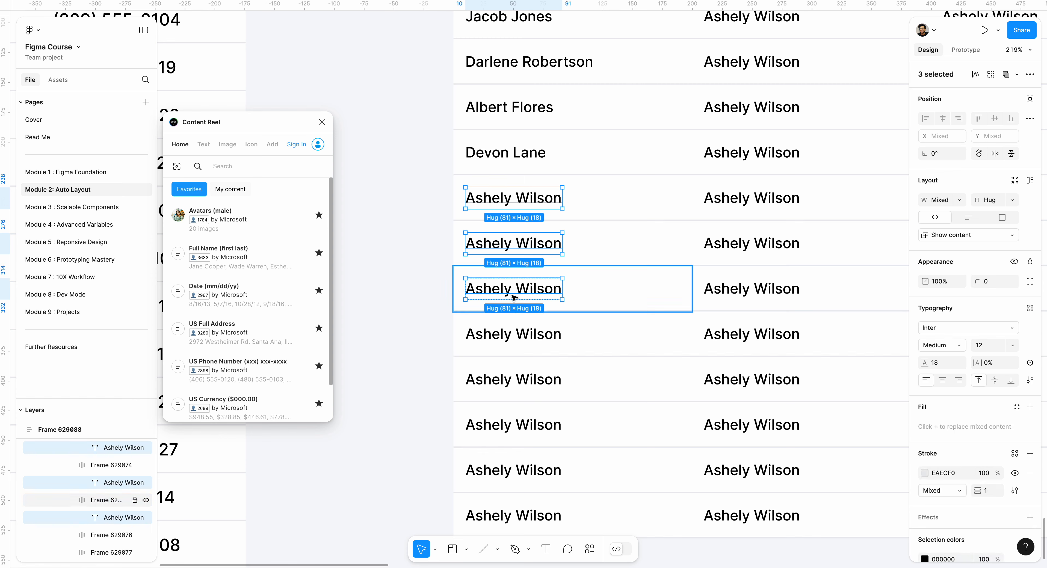
pyautogui.keyDown('shift'); pyautogui.click(513, 335); pyautogui.keyUp('shift')
pyautogui.scroll(-3, 510, 321)
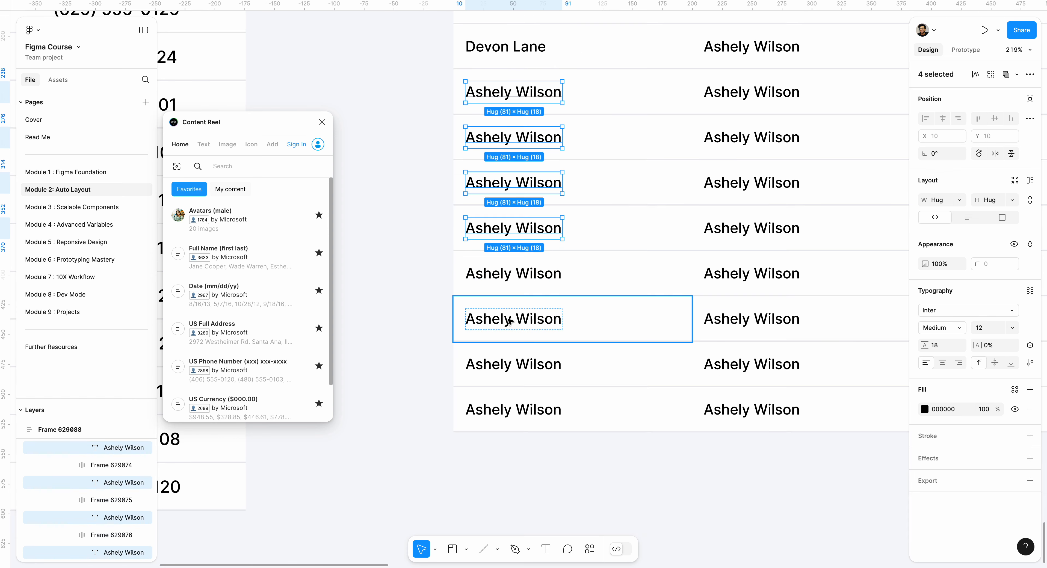
pyautogui.keyDown('shift'); pyautogui.click(507, 282); pyautogui.keyUp('shift')
pyautogui.keyDown('shift'); pyautogui.click(508, 318); pyautogui.keyUp('shift')
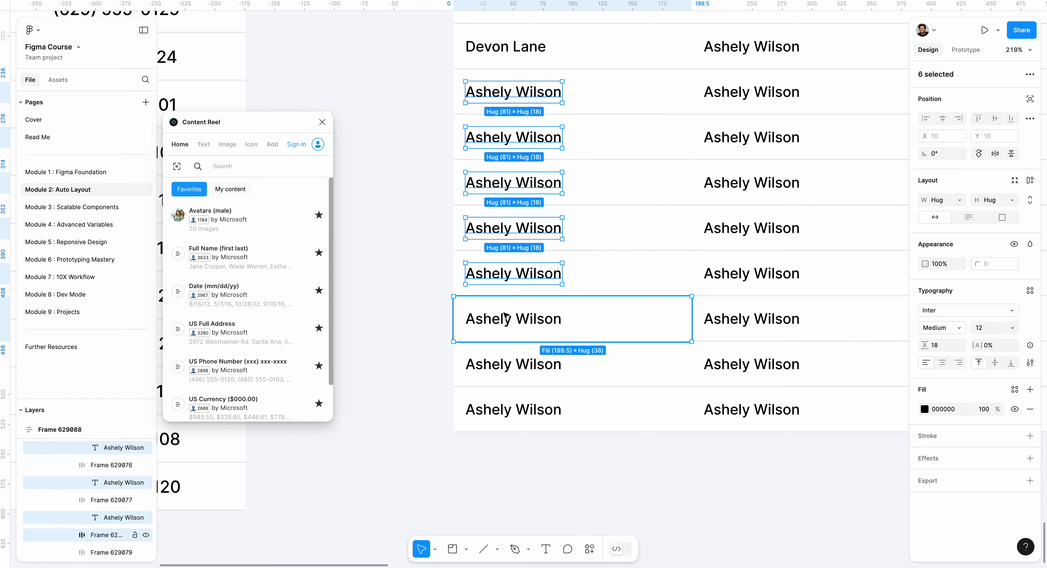
pyautogui.keyDown('shift'); pyautogui.click(510, 366); pyautogui.keyUp('shift')
pyautogui.keyDown('shift'); pyautogui.click(515, 408); pyautogui.keyUp('shift')
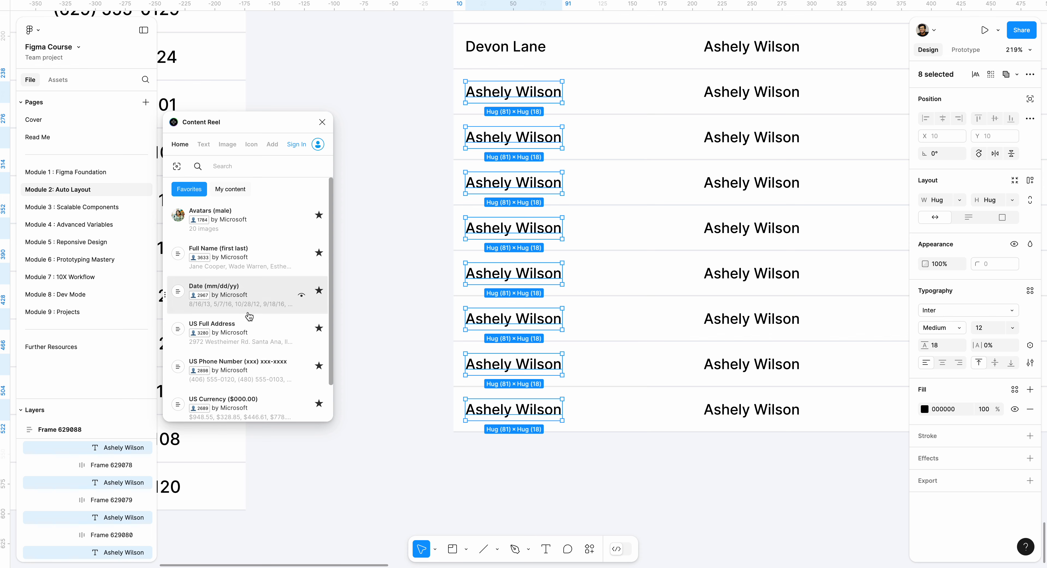
pyautogui.click(235, 273)
pyautogui.click(393, 260)
# Close the Content Reel plugin
pyautogui.scroll(5, 405, 194)
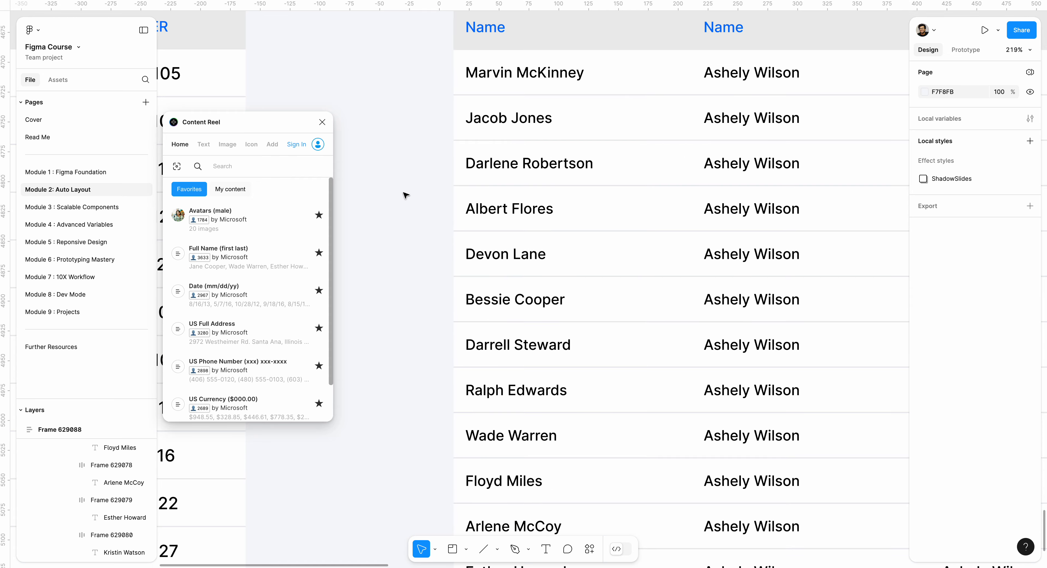
pyautogui.hscroll(4, 714, 180)
pyautogui.scroll(2, 713, 180)
pyautogui.hscroll(-2, 568, 271)
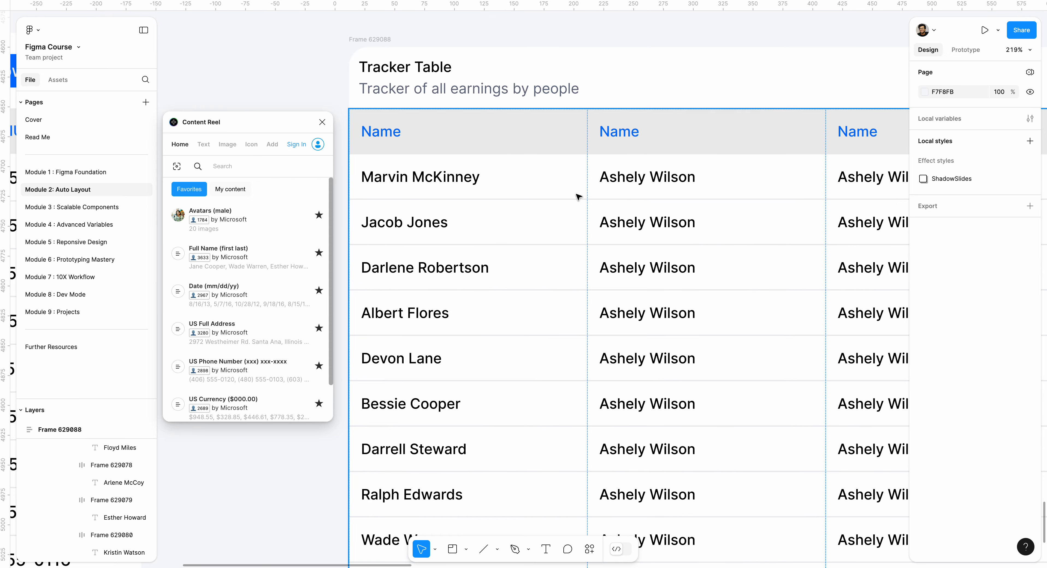
pyautogui.scroll(-10, 579, 197)
pyautogui.scroll(4, 526, 206)
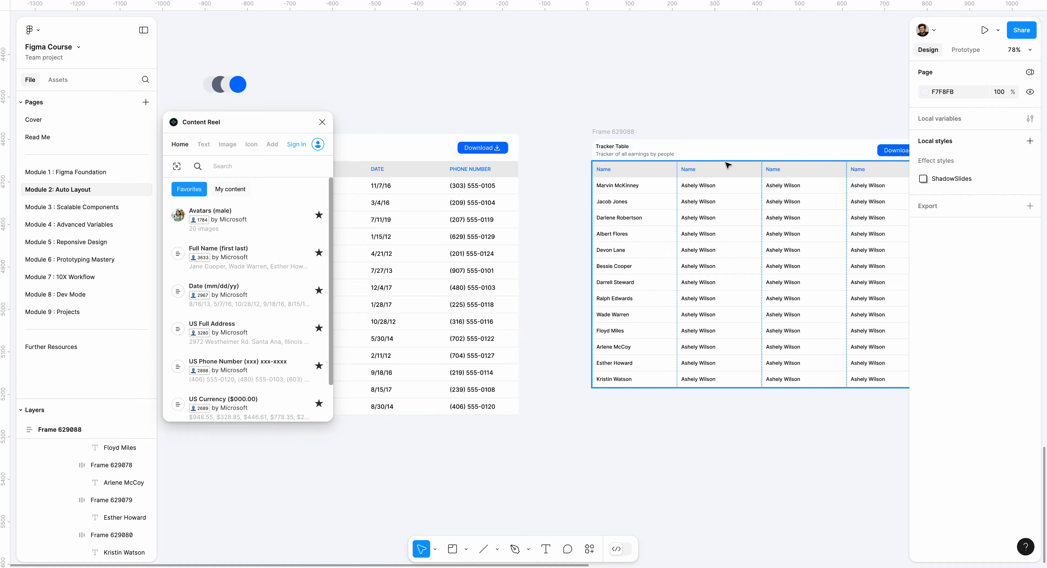
pyautogui.scroll(5, 656, 175)
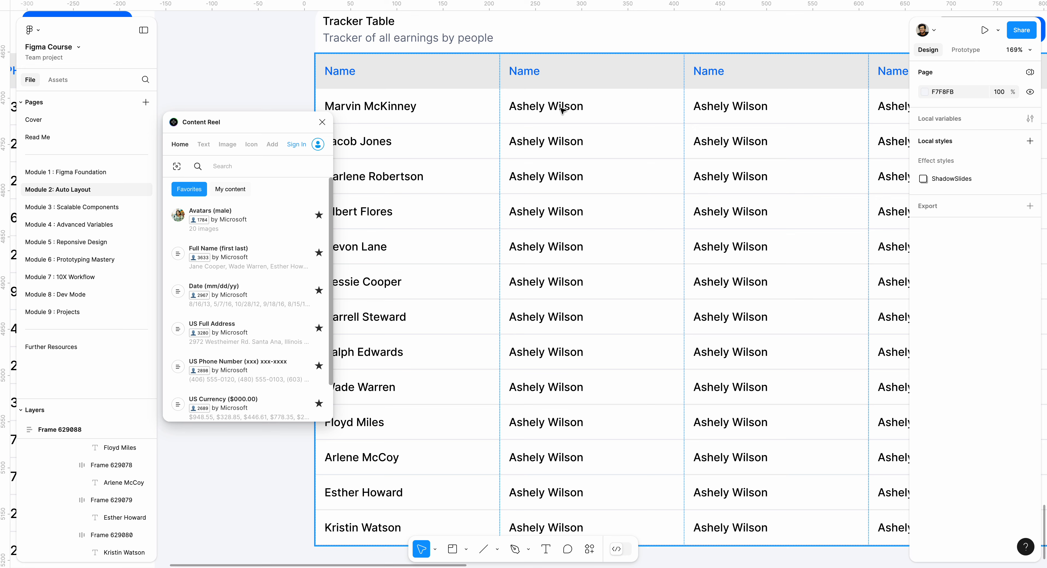
pyautogui.click(322, 121)
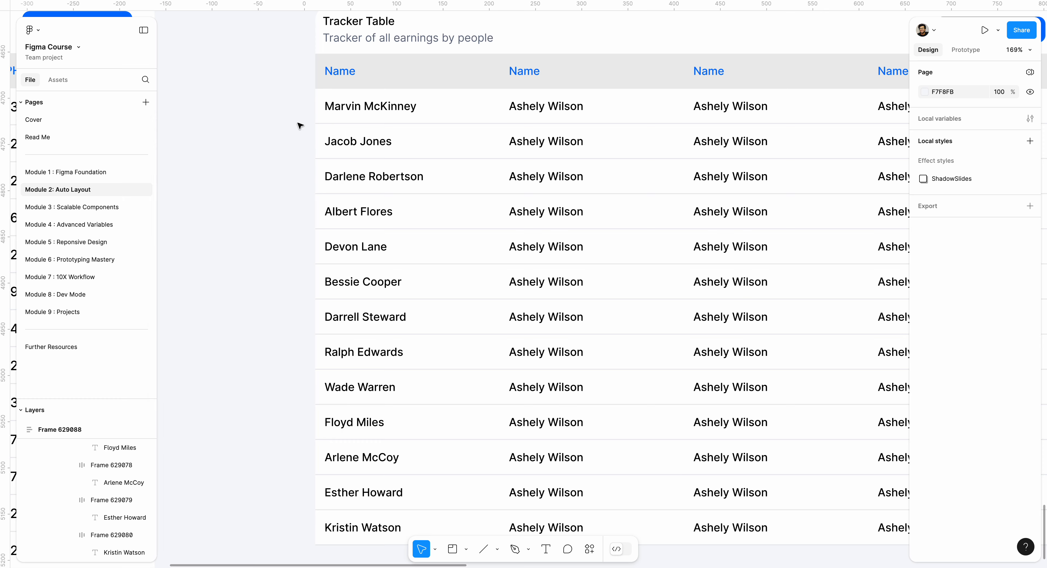
# Set the vertical padding of the header frame holding the title texts and Download button to 16
pyautogui.scroll(-5, 281, 130)
pyautogui.hscroll(-3, 390, 145)
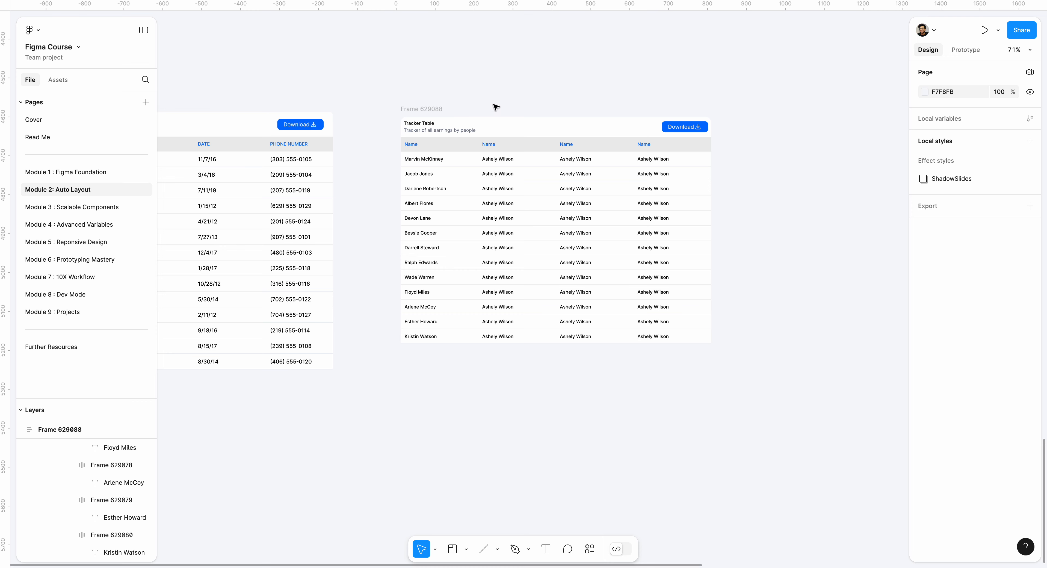
pyautogui.click(493, 128)
pyautogui.scroll(5, 492, 129)
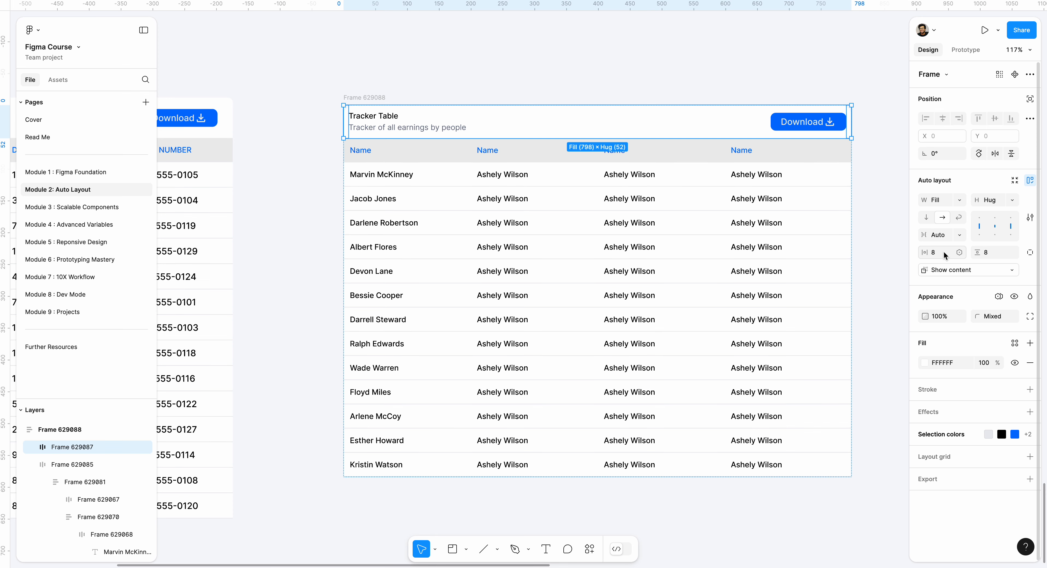
pyautogui.click(1000, 254)
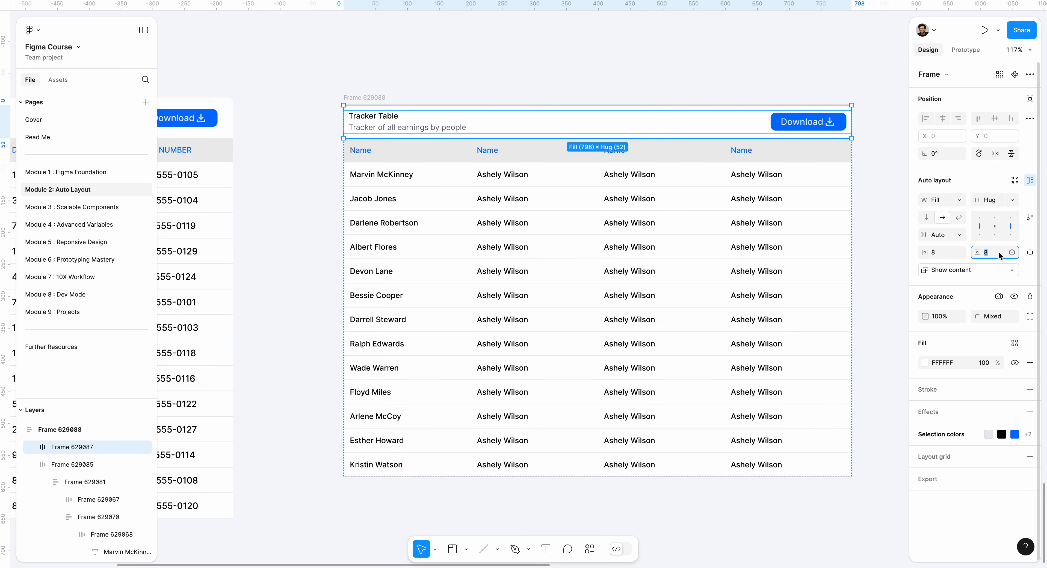
pyautogui.write('16')
pyautogui.press('Return')
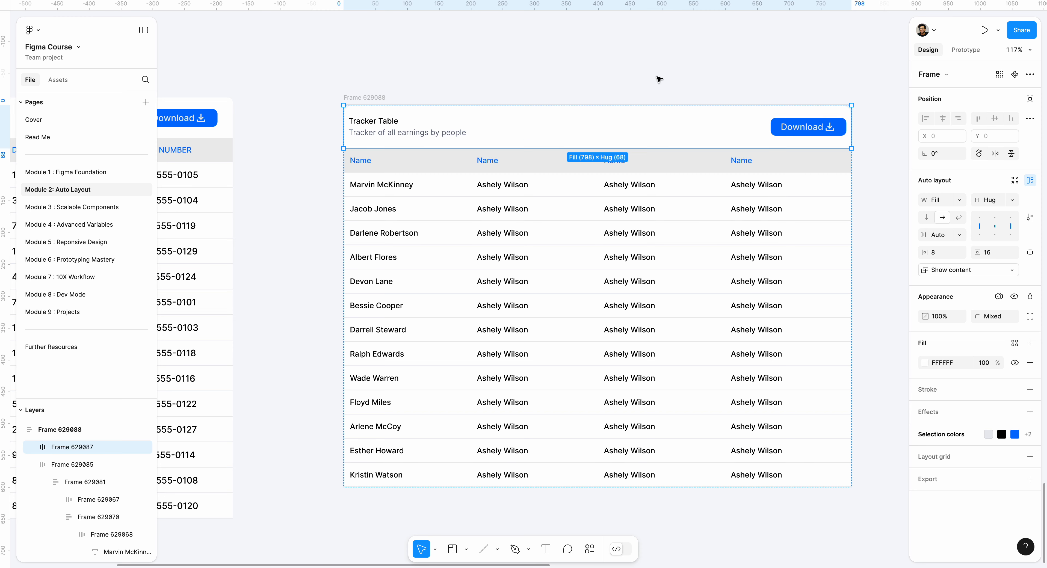
pyautogui.click(645, 70)
pyautogui.scroll(-2, 553, 60)
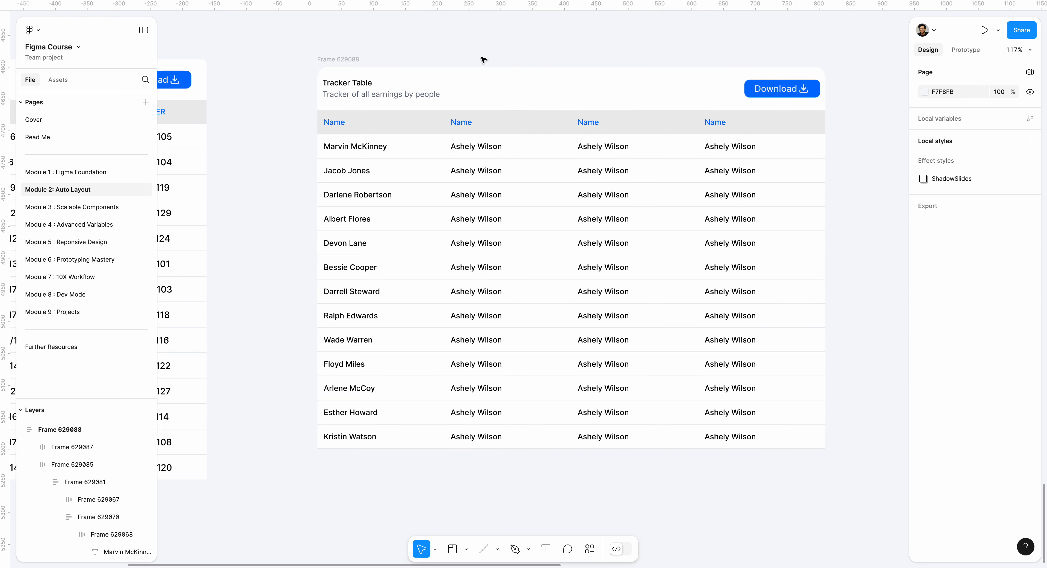
pyautogui.scroll(-5, 482, 60)
pyautogui.hscroll(-5, 456, 65)
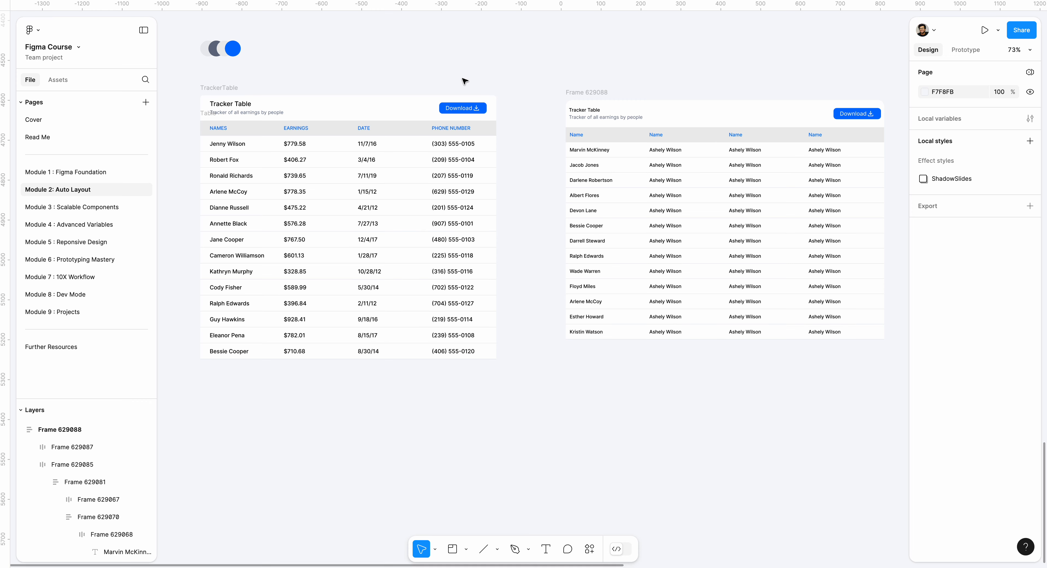
pyautogui.scroll(8, 691, 134)
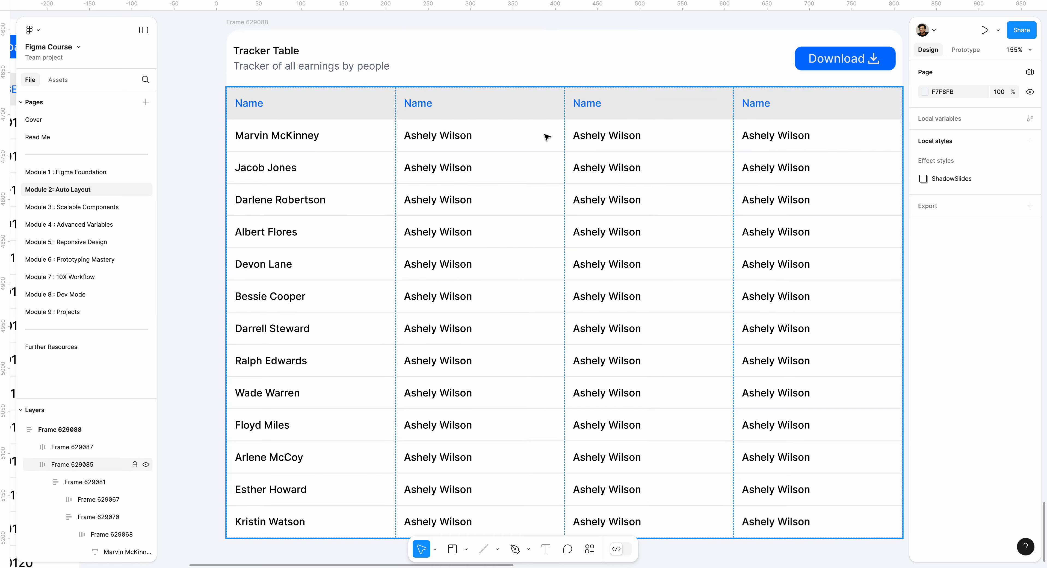